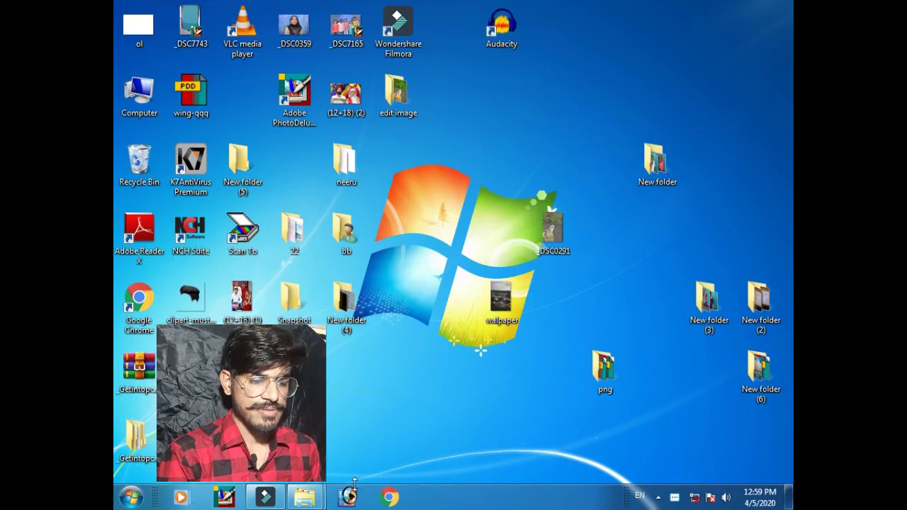
# - Launch Photoshop and minimize it to the desktop
pyautogui.click(348, 496)
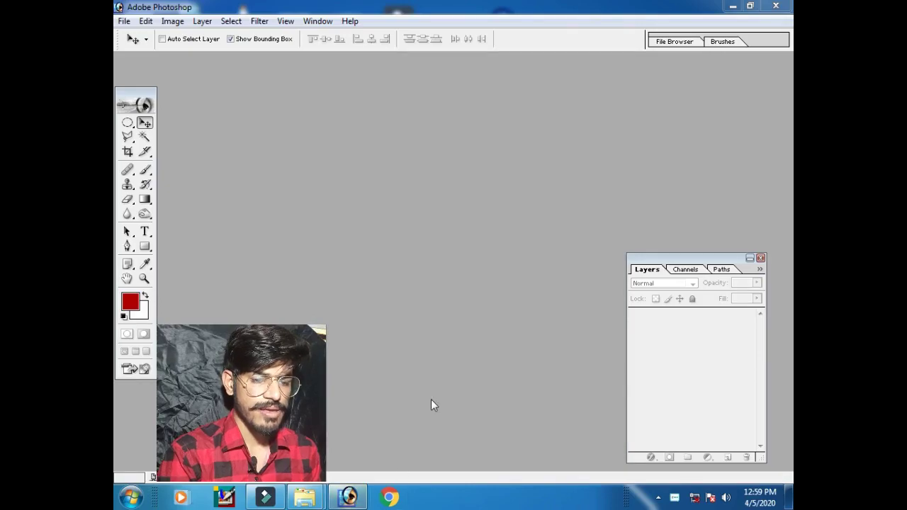
pyautogui.click(429, 230)
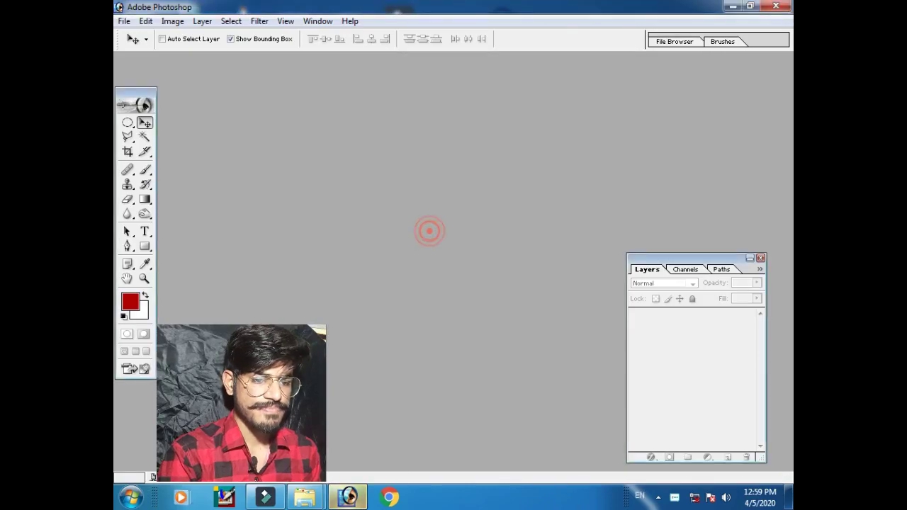
pyautogui.click(734, 7)
# - Open the _DSC7748 photo from the png folder and bring up its Open With choices
pyautogui.doubleClick(613, 360)
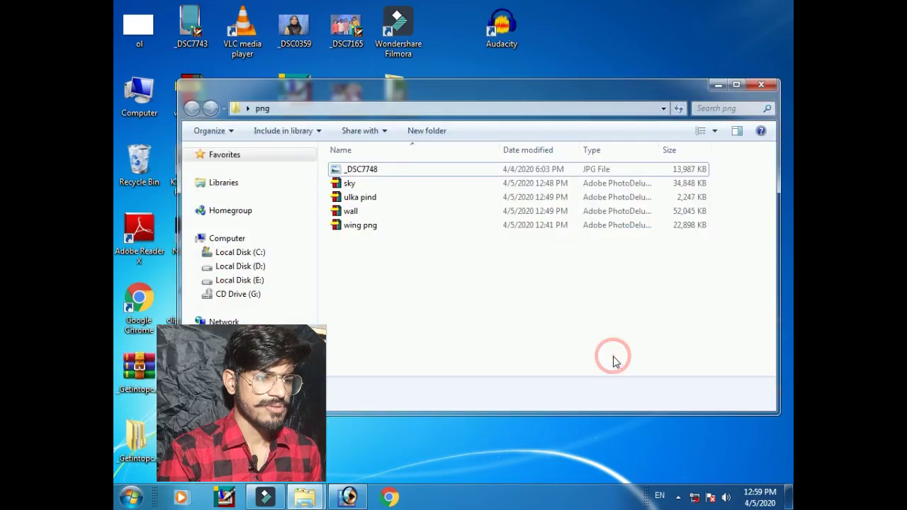
pyautogui.doubleClick(428, 170)
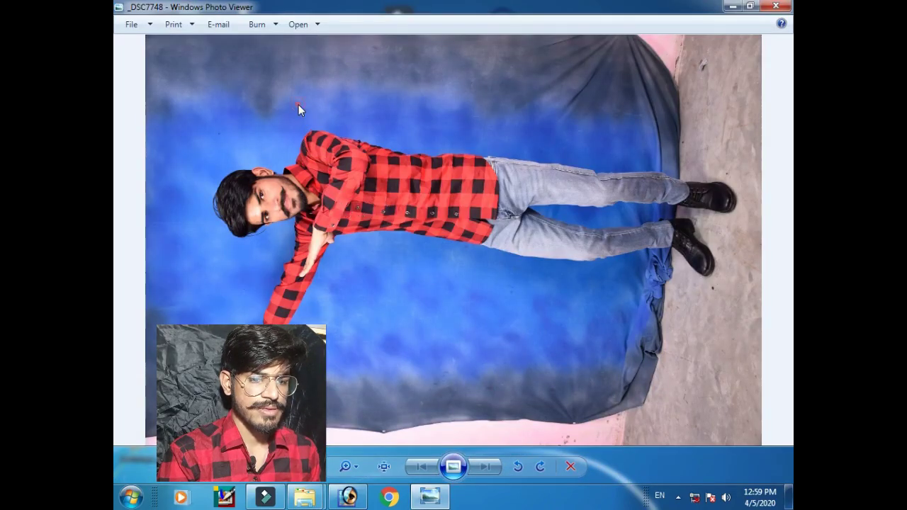
pyautogui.rightClick(298, 106)
pyautogui.moveTo(340, 114)
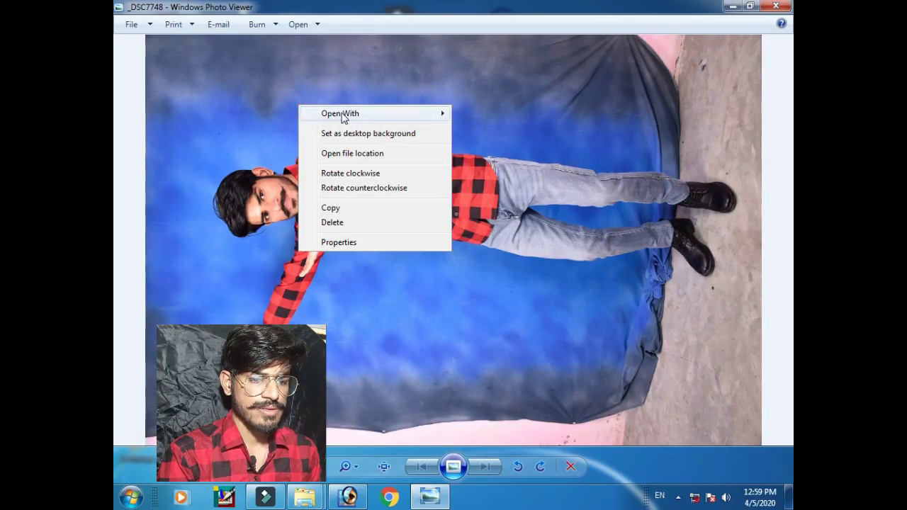
# - Open _DSC7748 in Photoshop and rotate the canvas 90° twice
pyautogui.click(502, 144)
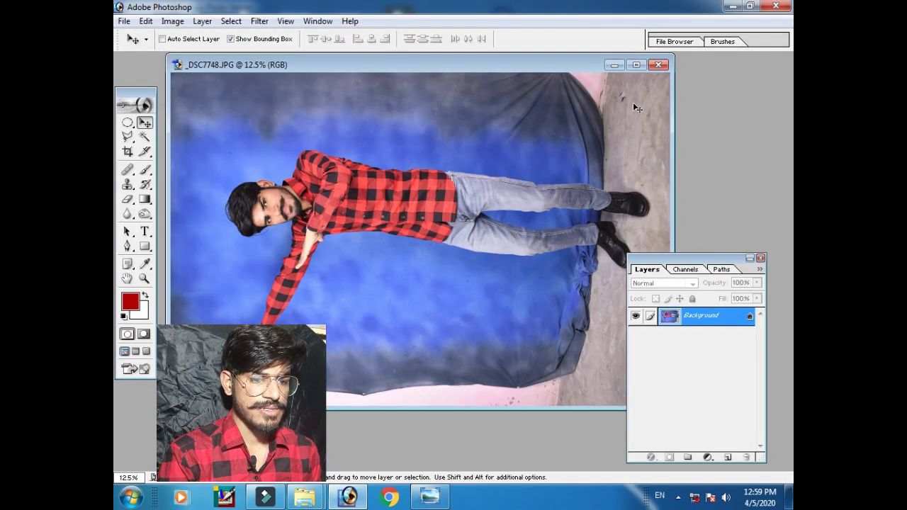
pyautogui.click(174, 21)
pyautogui.moveTo(205, 155)
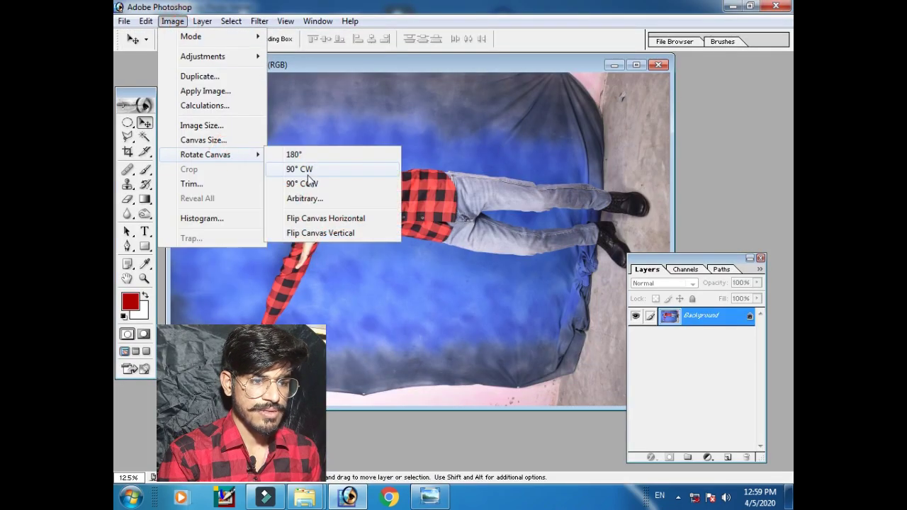
pyautogui.click(309, 184)
pyautogui.click(170, 21)
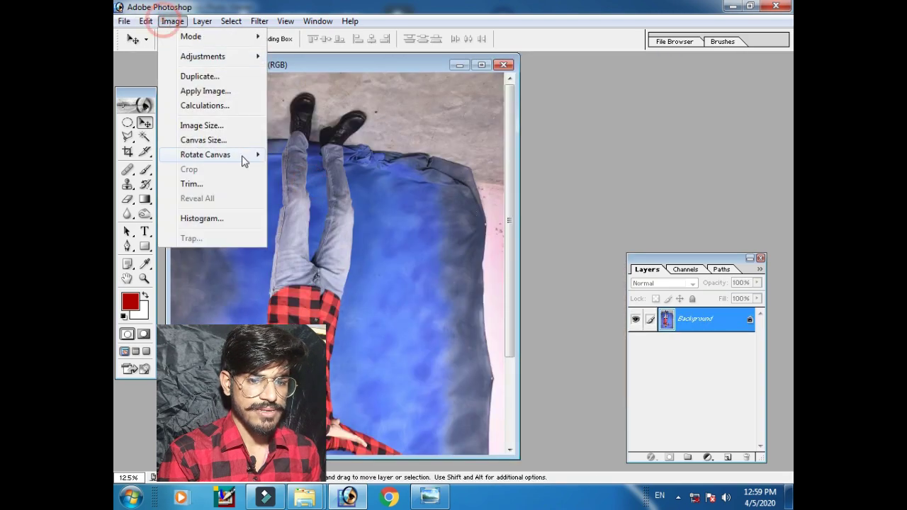
pyautogui.click(310, 182)
# - Keep rotating the canvas 90° until the man stands upright, then maximize the document
pyautogui.click(174, 21)
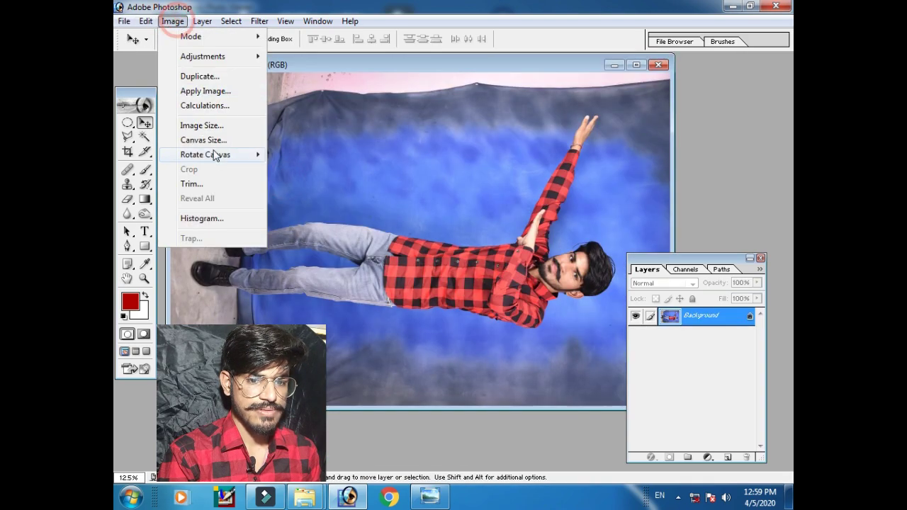
pyautogui.click(217, 152)
pyautogui.click(290, 169)
pyautogui.click(174, 22)
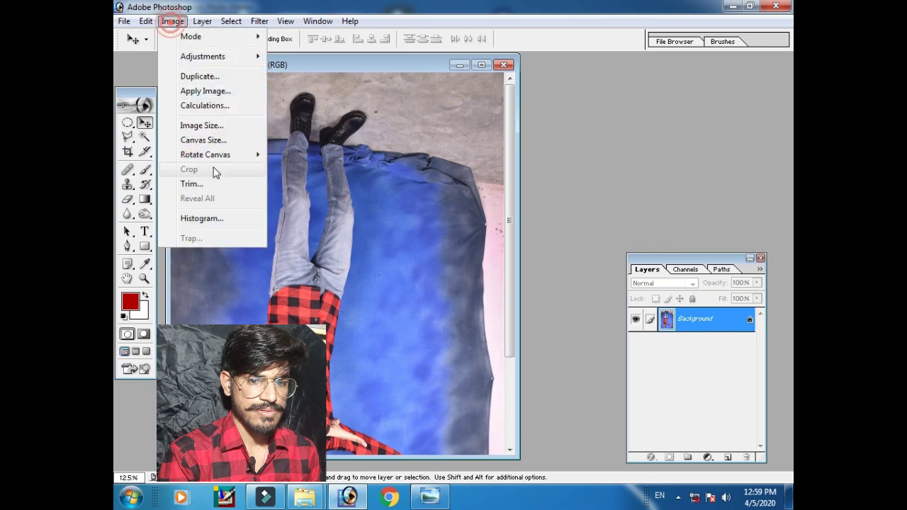
pyautogui.click(294, 182)
pyautogui.click(174, 21)
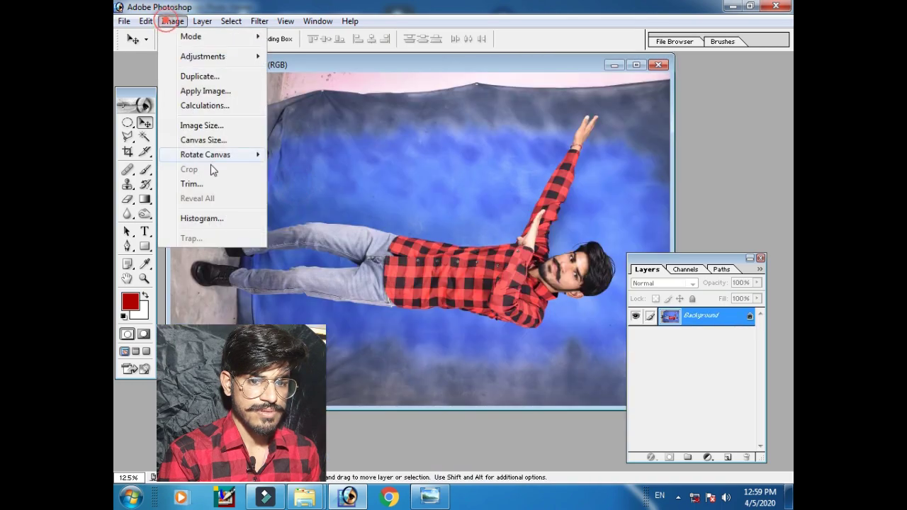
pyautogui.click(304, 182)
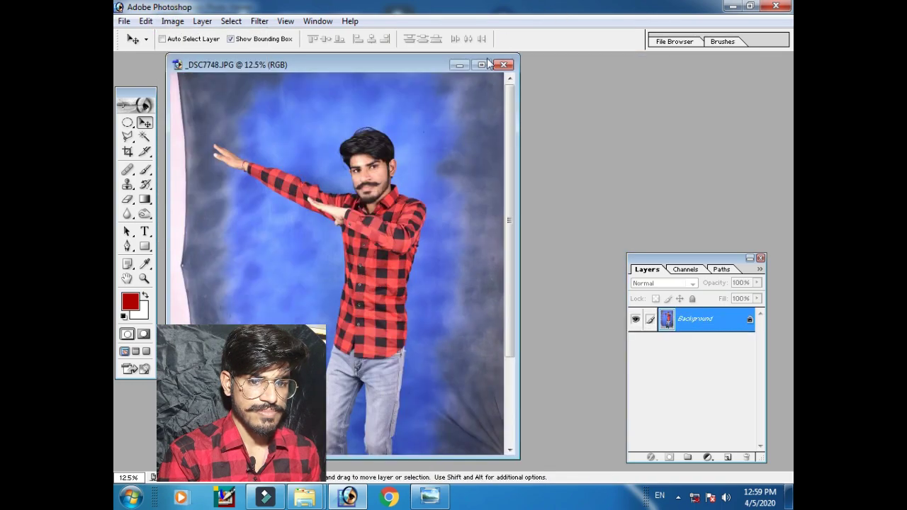
pyautogui.click(485, 64)
# - With an enlarged Eraser, erase the blue backdrop along the photo's right and left edges
pyautogui.hotkey('ctrl', '-')
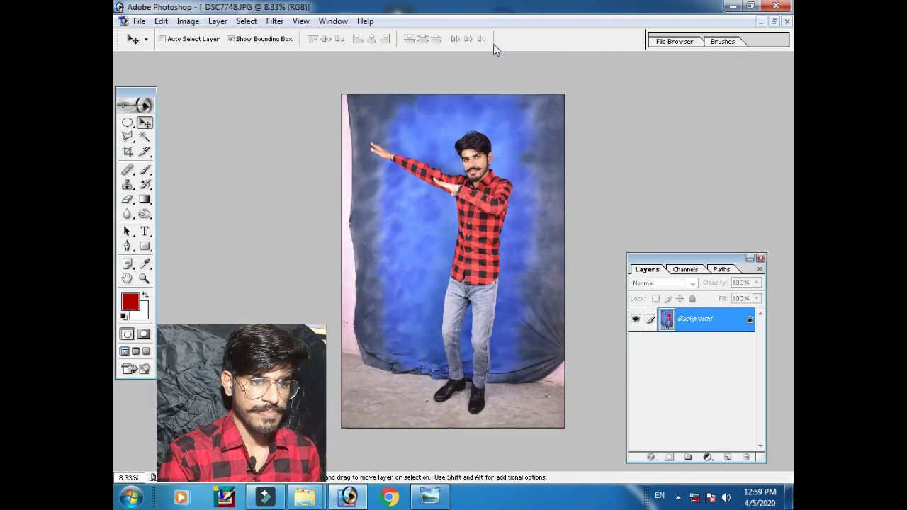
pyautogui.hotkey('ctrl', '+')
pyautogui.hotkey('ctrl', '-')
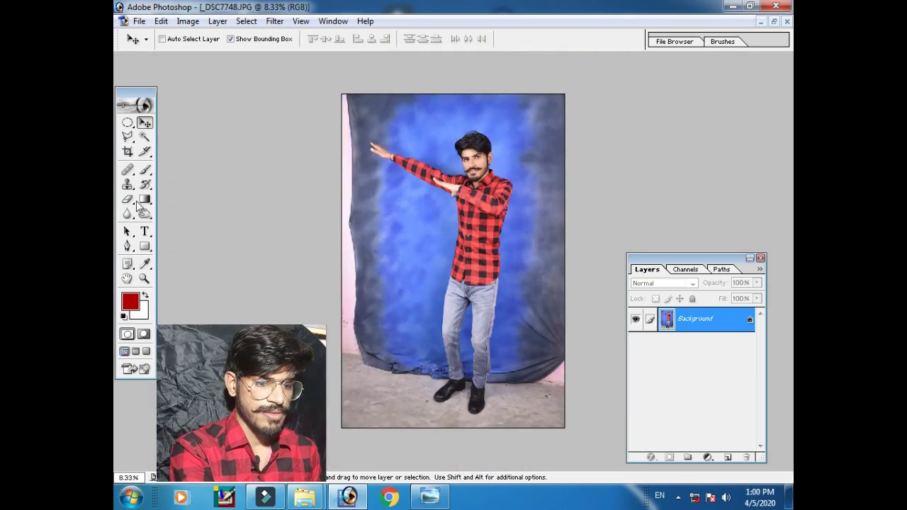
pyautogui.click(128, 200)
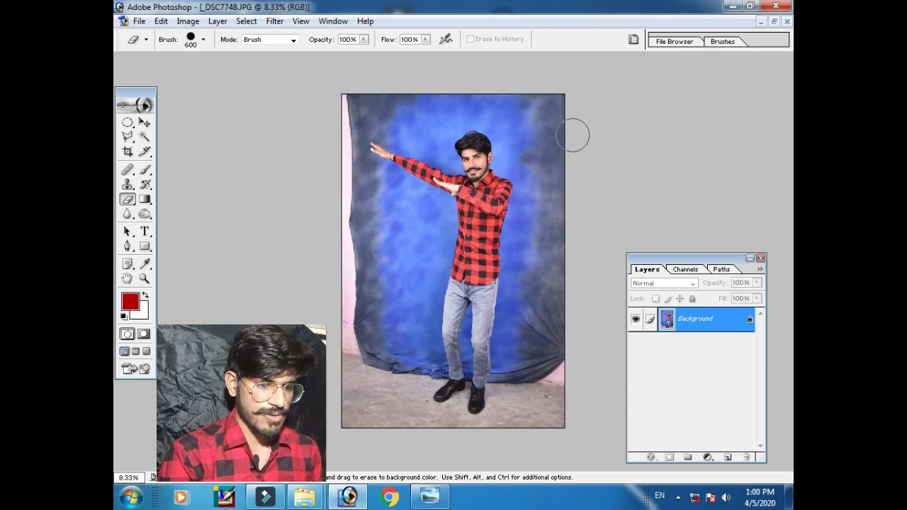
pyautogui.press(']')
pyautogui.moveTo(557, 81)
pyautogui.mouseDown()
pyautogui.moveTo(563, 363)
pyautogui.moveTo(543, 411)
pyautogui.moveTo(532, 99)
pyautogui.moveTo(534, 274)
pyautogui.moveTo(523, 415)
pyautogui.mouseUp()
pyautogui.moveTo(393, 451)
pyautogui.mouseDown()
pyautogui.moveTo(355, 324)
pyautogui.moveTo(351, 445)
pyautogui.mouseUp()
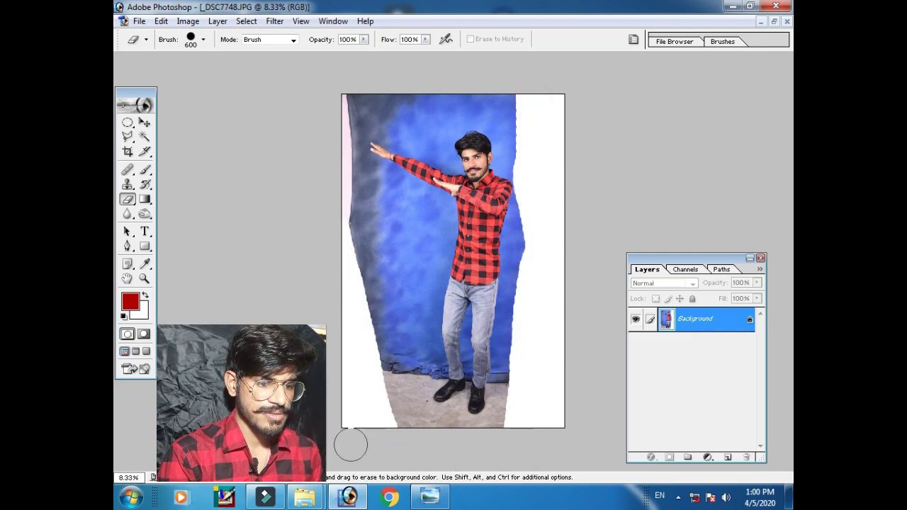
pyautogui.moveTo(370, 330)
pyautogui.mouseDown()
pyautogui.moveTo(397, 404)
pyautogui.moveTo(369, 229)
pyautogui.moveTo(366, 282)
pyautogui.mouseUp()
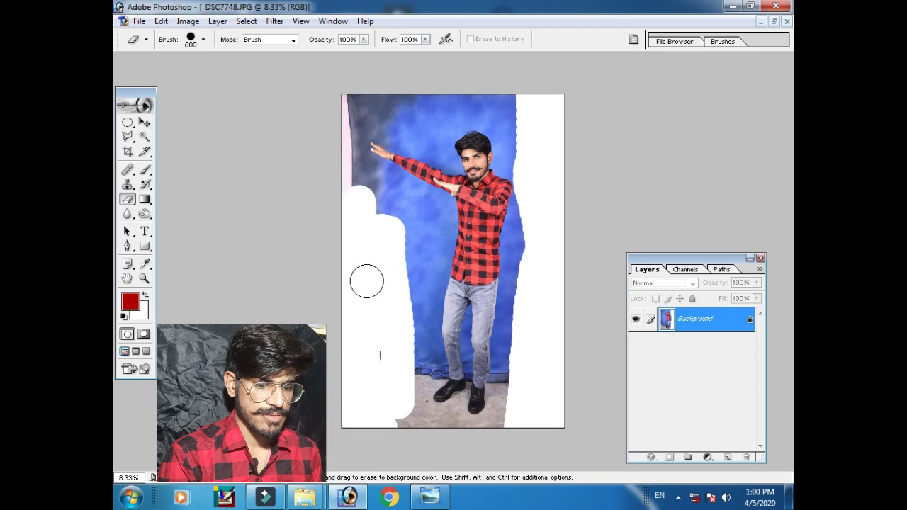
# - Erase the backdrop beside the legs, above and below the arm, and on the lower-left floor
pyautogui.moveTo(401, 248); pyautogui.dragTo(410, 290)
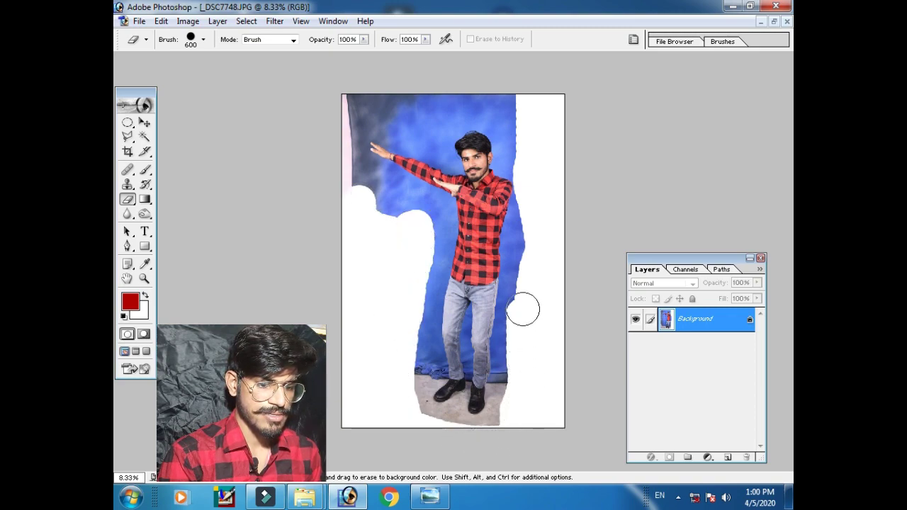
pyautogui.moveTo(531, 146)
pyautogui.mouseDown()
pyautogui.moveTo(377, 95)
pyautogui.moveTo(433, 101)
pyautogui.moveTo(387, 111)
pyautogui.mouseUp()
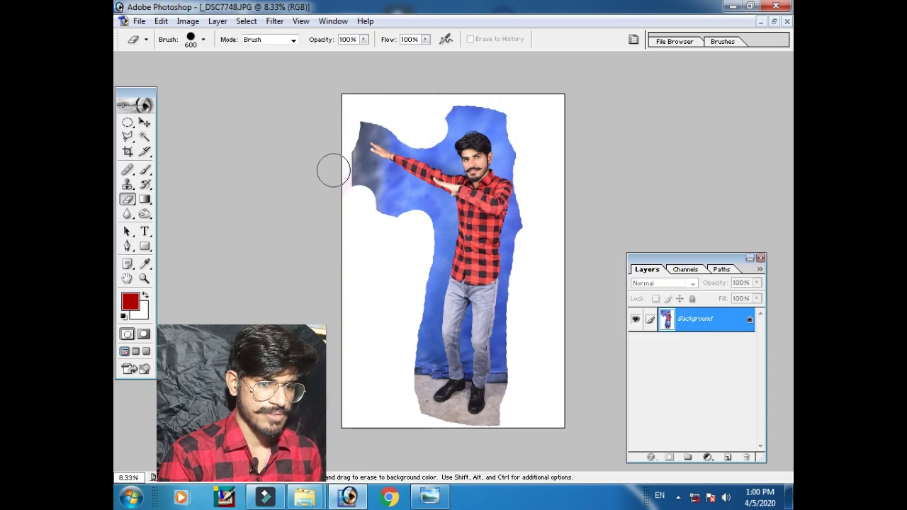
pyautogui.moveTo(333, 170)
pyautogui.mouseDown()
pyautogui.moveTo(384, 192)
pyautogui.moveTo(424, 227)
pyautogui.mouseUp()
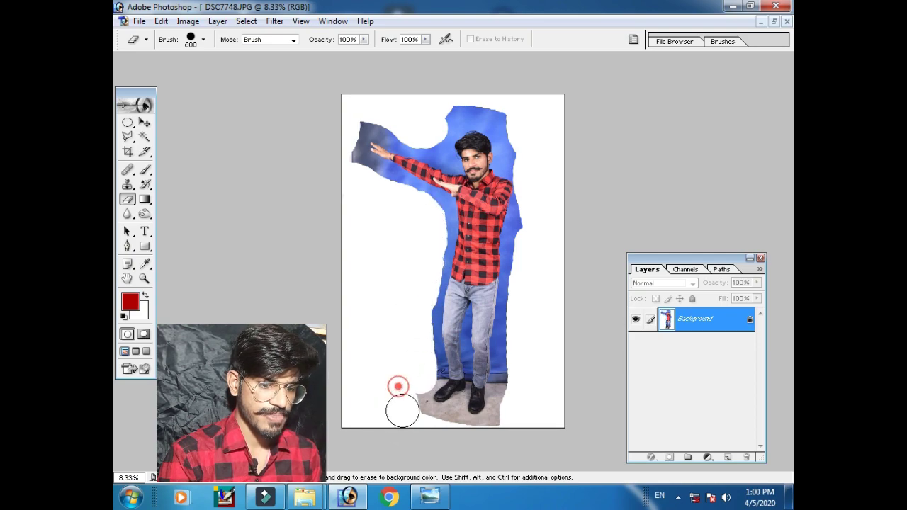
pyautogui.moveTo(402, 412); pyautogui.dragTo(433, 430)
pyautogui.hotkey('ctrl', '+')
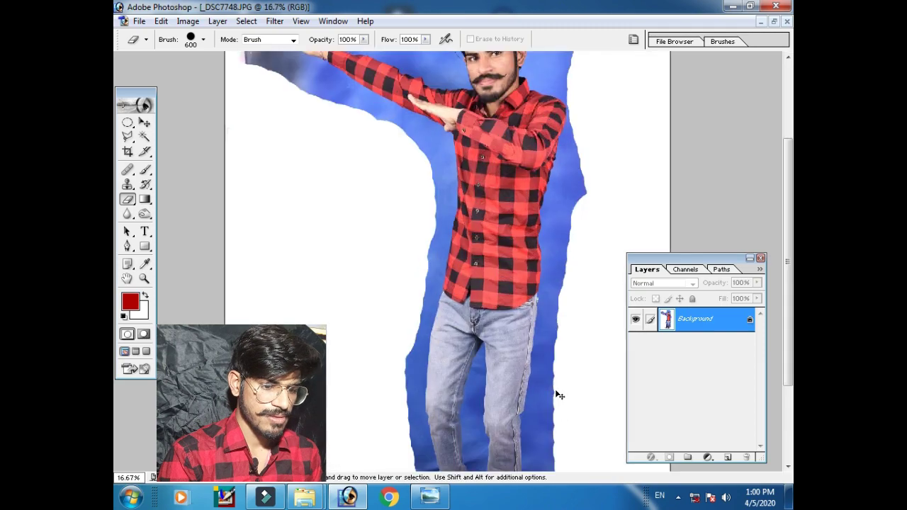
pyautogui.hotkey('ctrl', '+')
pyautogui.hotkey('ctrl', '+')
pyautogui.moveTo(339, 151)
pyautogui.mouseDown()
pyautogui.moveTo(526, 125)
pyautogui.moveTo(543, 163)
pyautogui.moveTo(507, 193)
pyautogui.moveTo(515, 281)
pyautogui.moveTo(498, 298)
pyautogui.mouseUp()
pyautogui.press('[')
pyautogui.press('[')
pyautogui.press('[')
pyautogui.press('[')
pyautogui.press('[')
pyautogui.press('[')
pyautogui.hotkey('ctrl', '-')
pyautogui.hotkey('ctrl', '-')
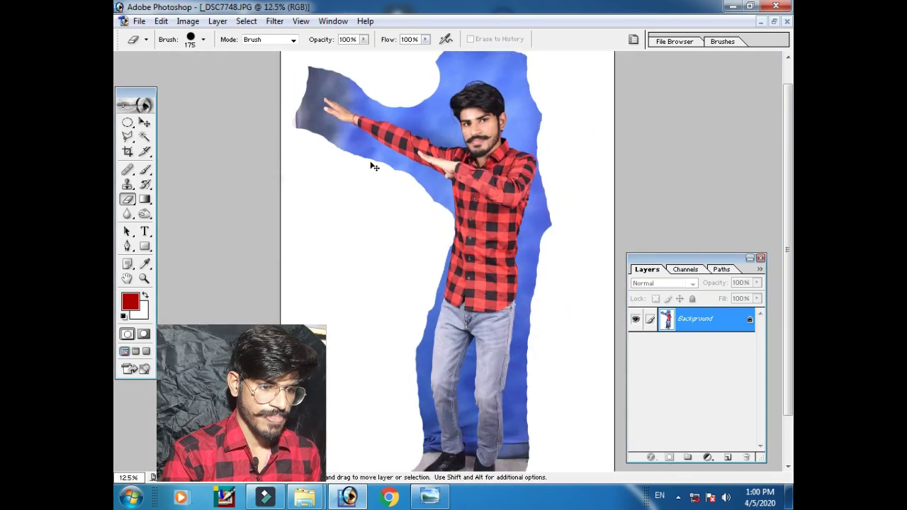
pyautogui.hotkey('ctrl', '-')
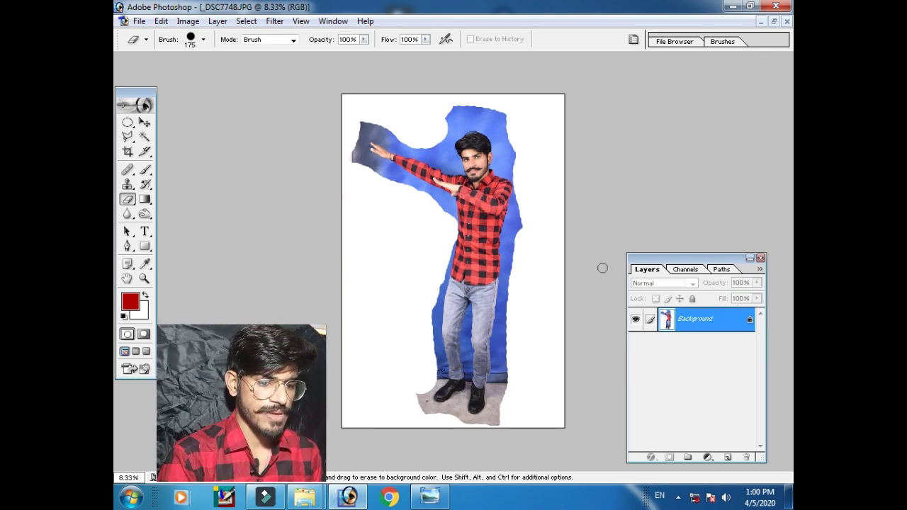
# - Close the photo without saving, minimize Photoshop, and close the photo viewer and png folder
pyautogui.click(786, 22)
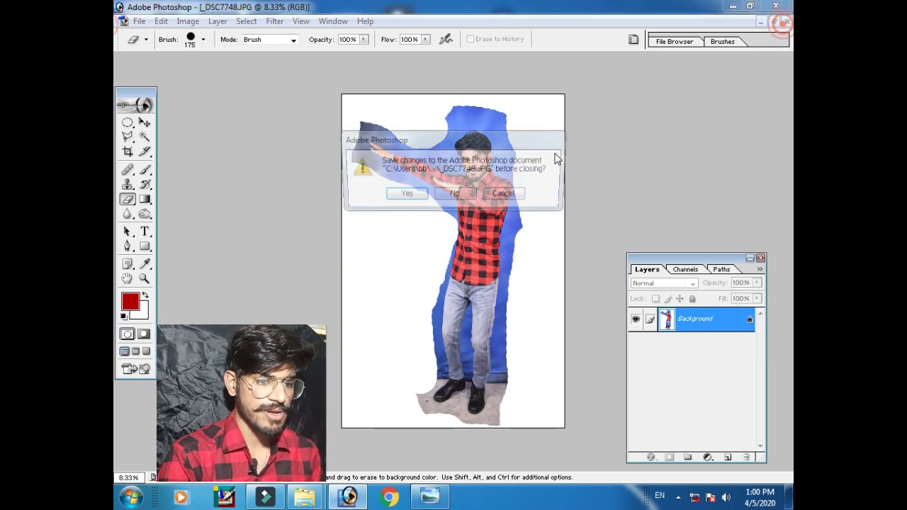
pyautogui.click(455, 195)
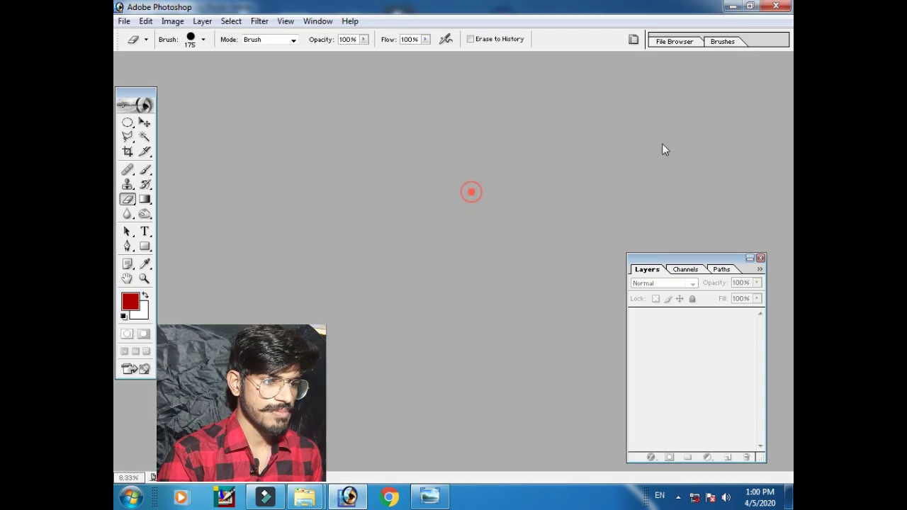
pyautogui.click(734, 6)
pyautogui.click(730, 7)
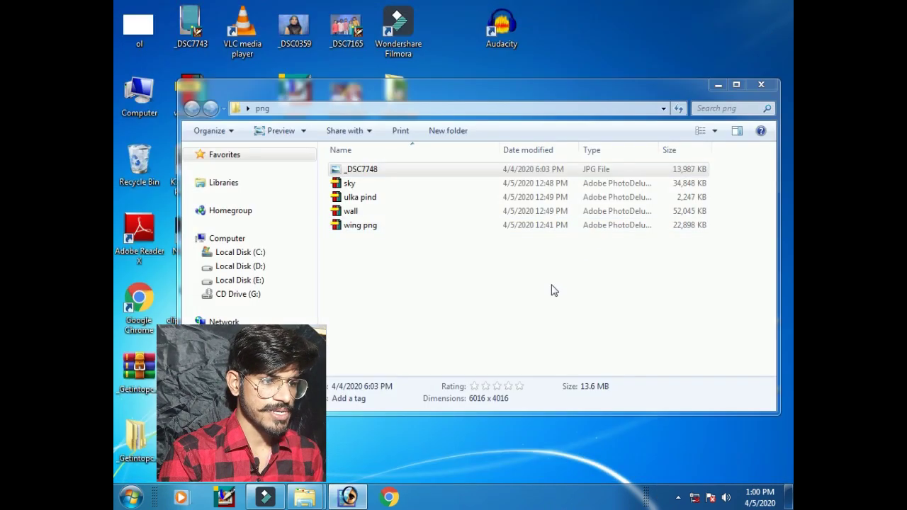
pyautogui.click(549, 287)
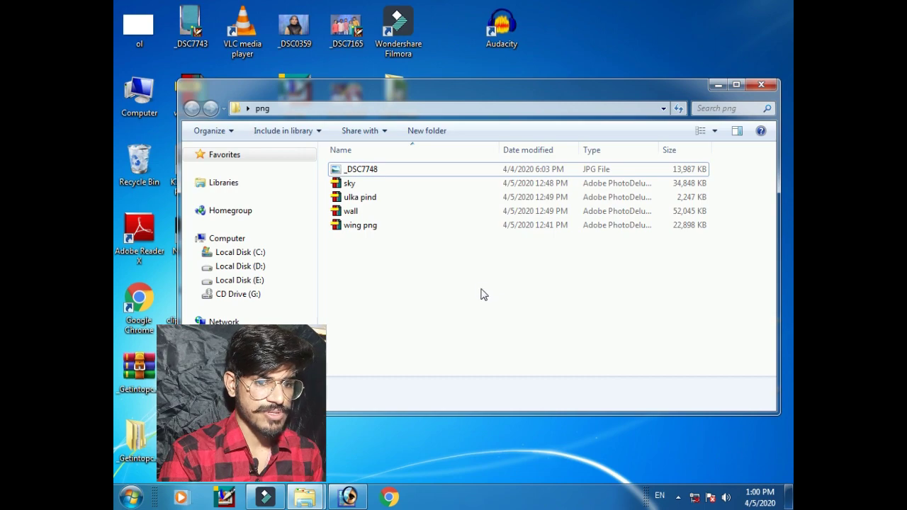
pyautogui.click(719, 83)
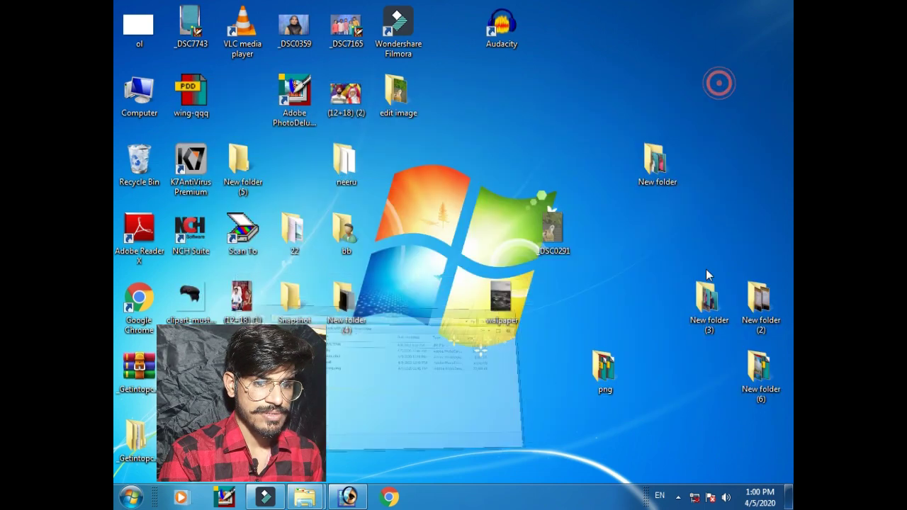
# - Open qqq from New folder (6) in Adobe Photoshop
pyautogui.doubleClick(754, 368)
pyautogui.click(671, 107)
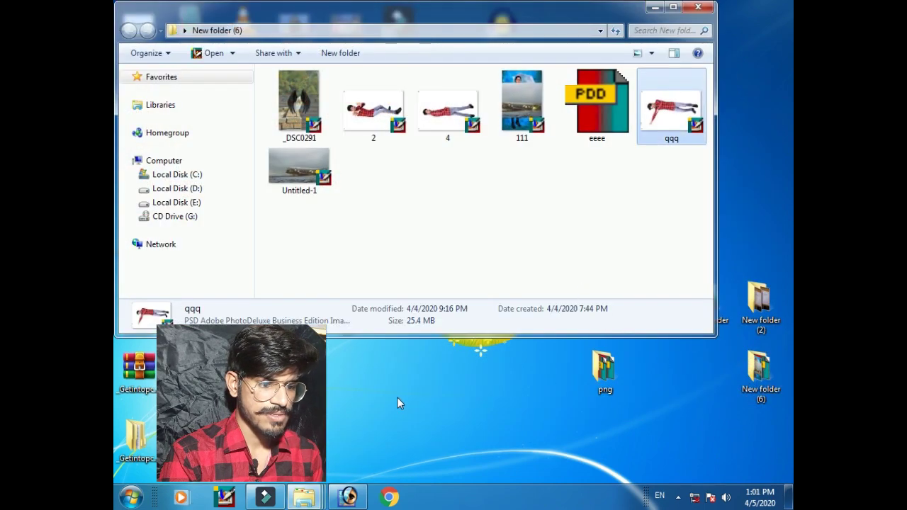
pyautogui.rightClick(671, 110)
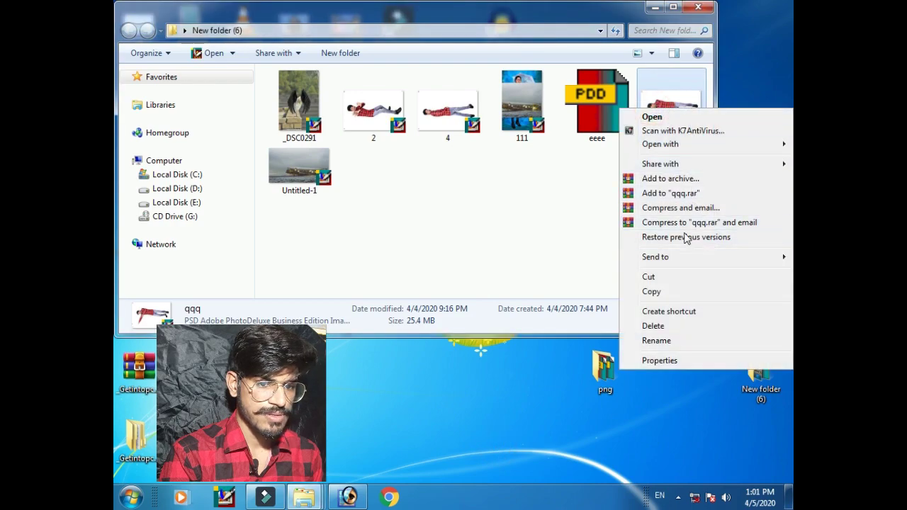
pyautogui.moveTo(660, 144)
pyautogui.click(477, 144)
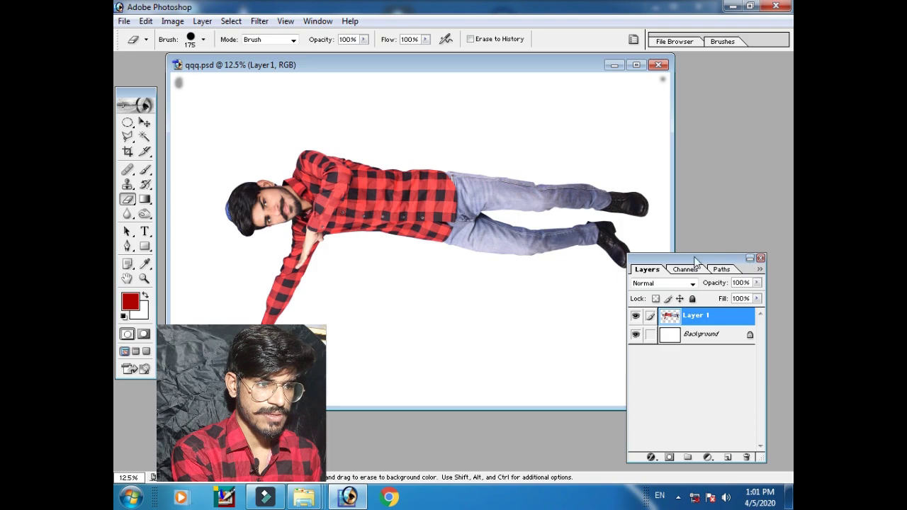
# - Try moving the locked Background layer with the Move tool and dismiss the error
pyautogui.moveTo(739, 171); pyautogui.dragTo(740, 152)
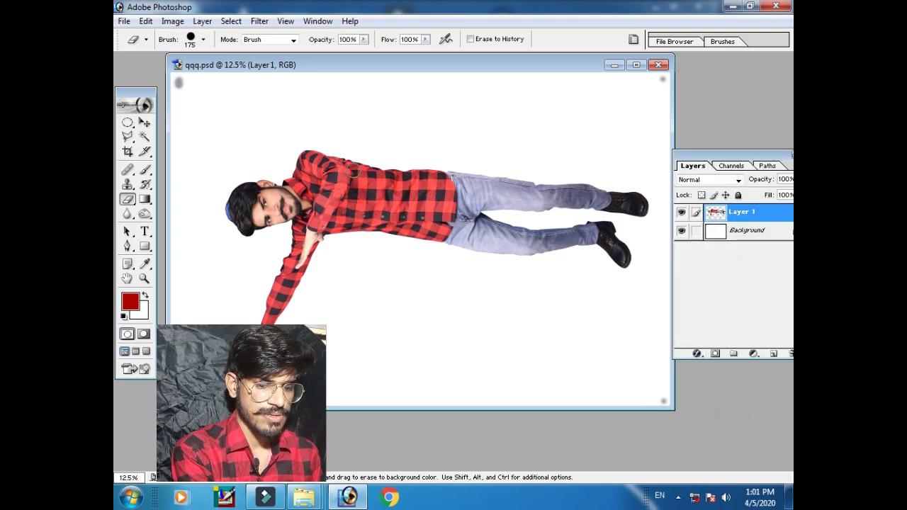
pyautogui.click(144, 122)
pyautogui.rightClick(219, 88)
pyautogui.click(254, 95)
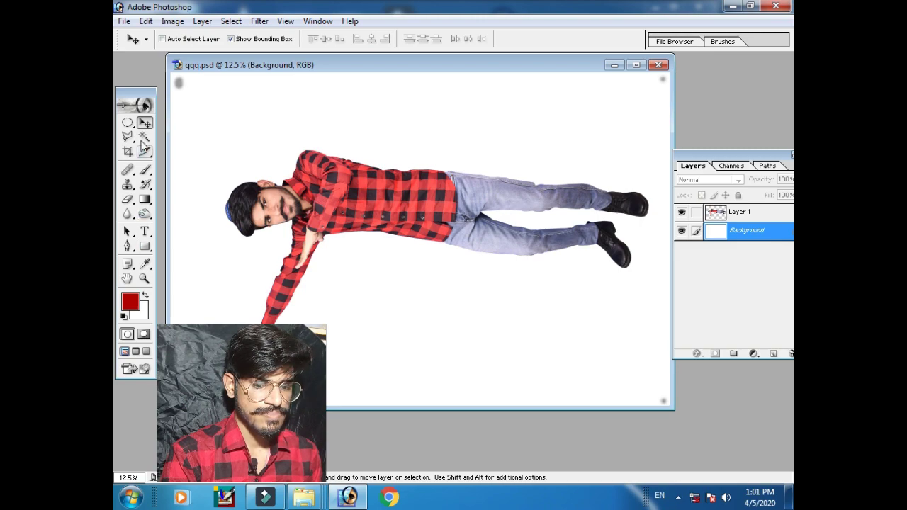
pyautogui.moveTo(373, 134); pyautogui.dragTo(248, 116)
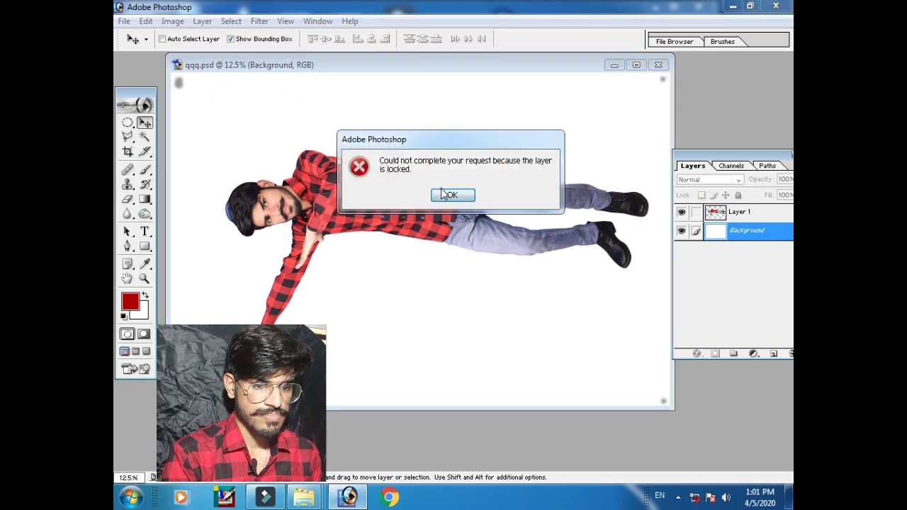
pyautogui.click(447, 195)
pyautogui.rightClick(247, 99)
pyautogui.click(293, 106)
pyautogui.rightClick(231, 93)
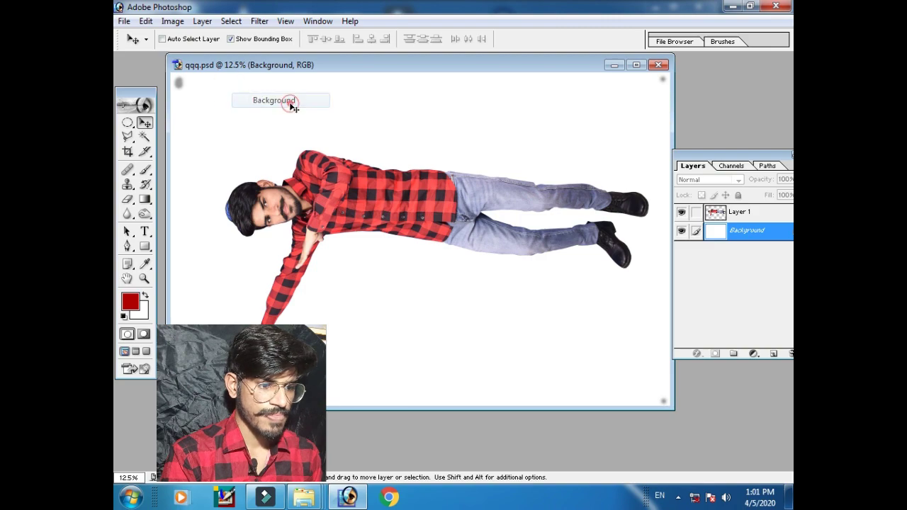
pyautogui.click(293, 106)
pyautogui.rightClick(287, 106)
pyautogui.click(338, 115)
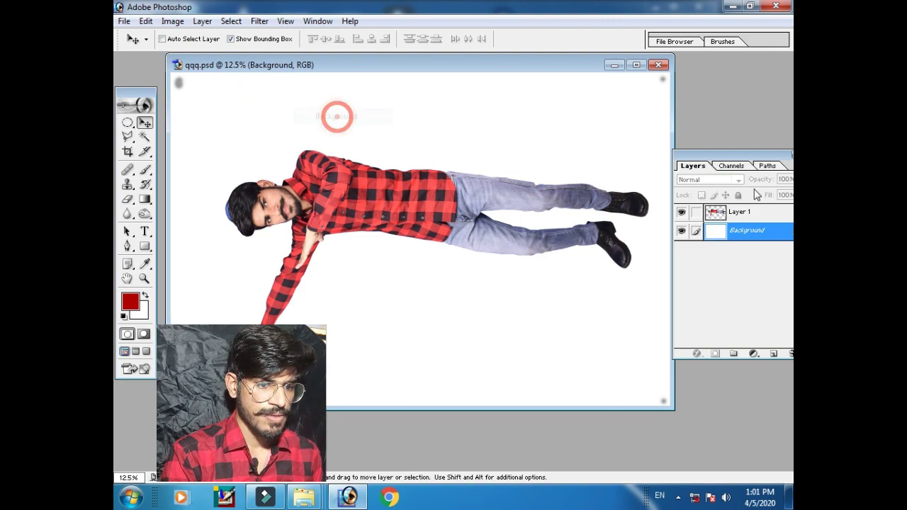
# - Delete the white Background layer from the Layers palette
pyautogui.moveTo(742, 156); pyautogui.dragTo(642, 144)
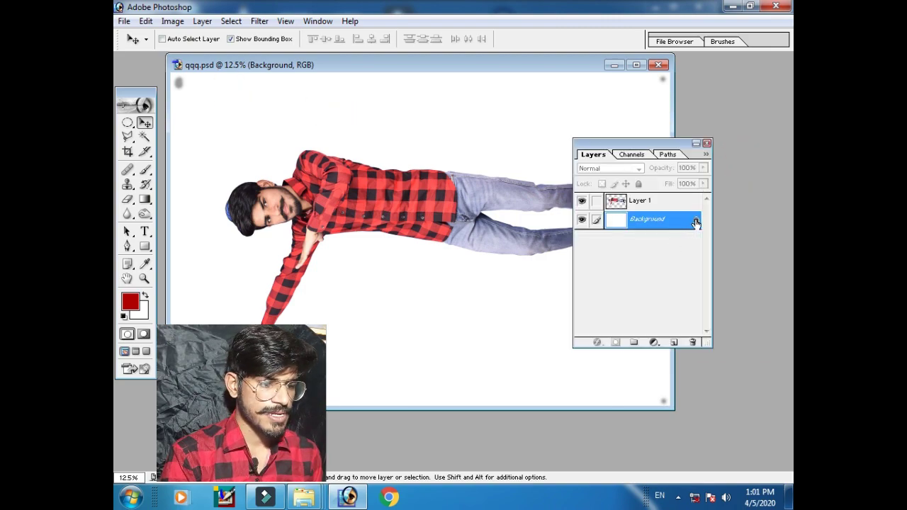
pyautogui.rightClick(696, 222)
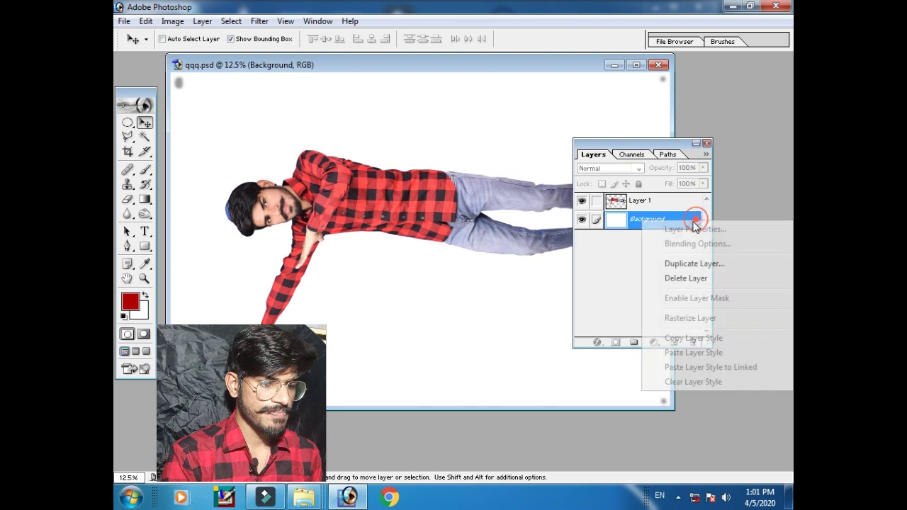
pyautogui.click(698, 279)
pyautogui.click(403, 197)
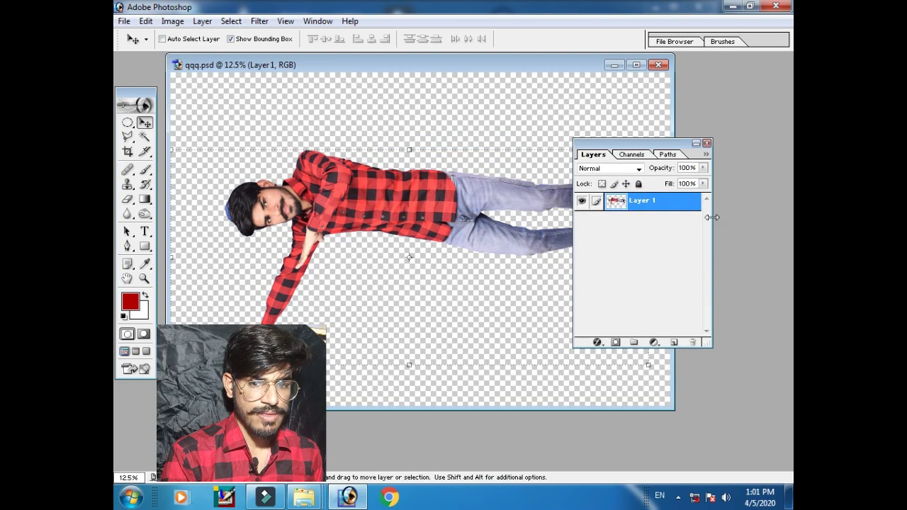
pyautogui.moveTo(626, 154); pyautogui.dragTo(650, 150)
# - Move the man up and right on the canvas, select the Eraser, and zoom in on his head
pyautogui.click(732, 150)
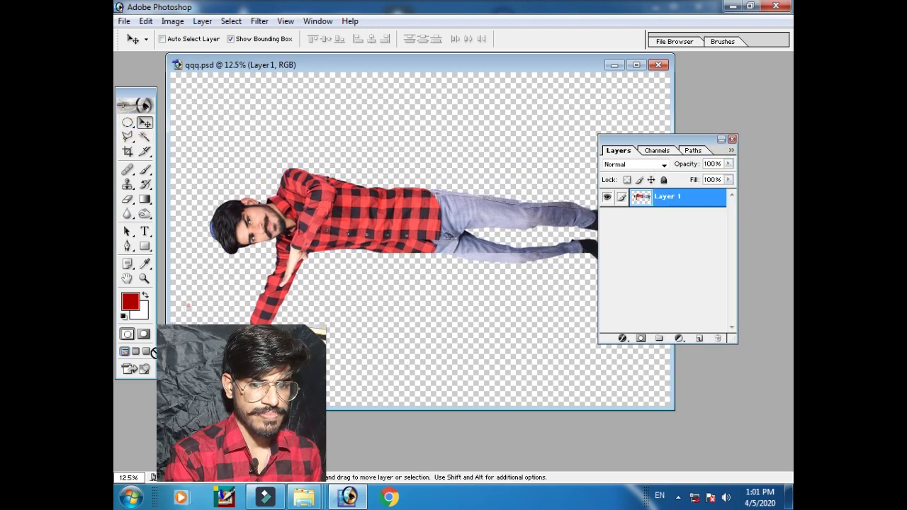
pyautogui.moveTo(153, 353); pyautogui.dragTo(204, 281)
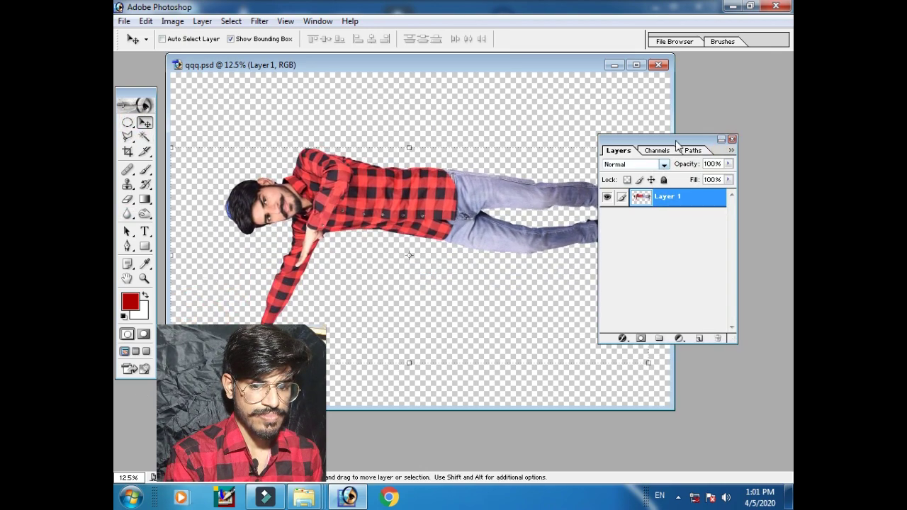
pyautogui.moveTo(671, 139); pyautogui.dragTo(764, 145)
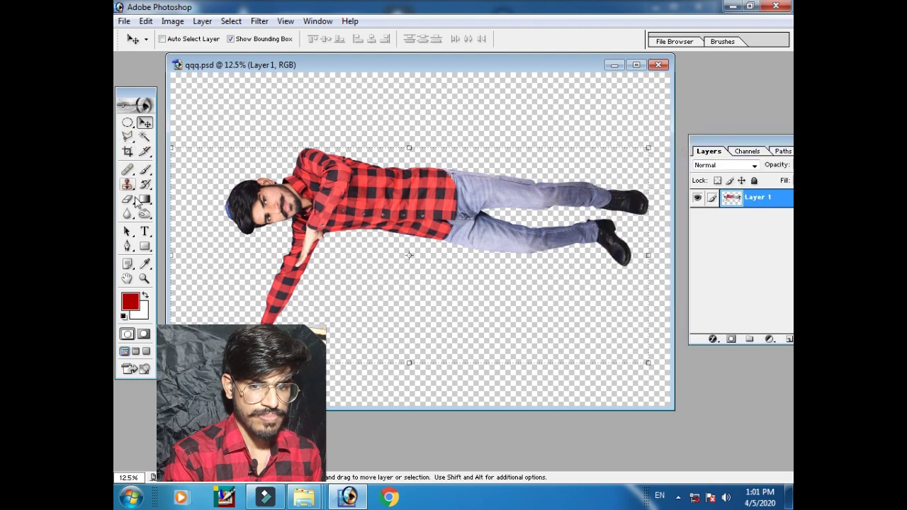
pyautogui.click(128, 200)
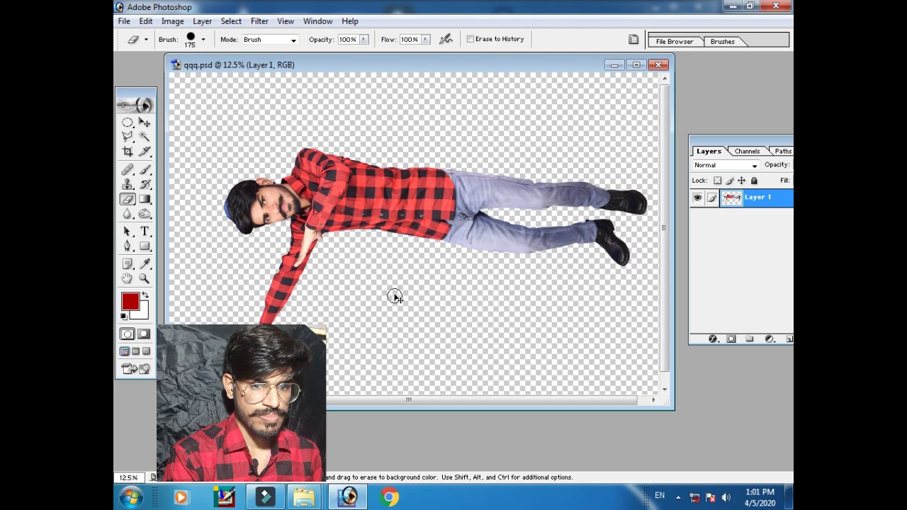
pyautogui.hotkey('ctrl', '+')
pyautogui.hotkey('ctrl', '+')
# - Zoom in on the hairline, erase the blue patches along it, then zoom back out
pyautogui.scroll(3, 554, 286)
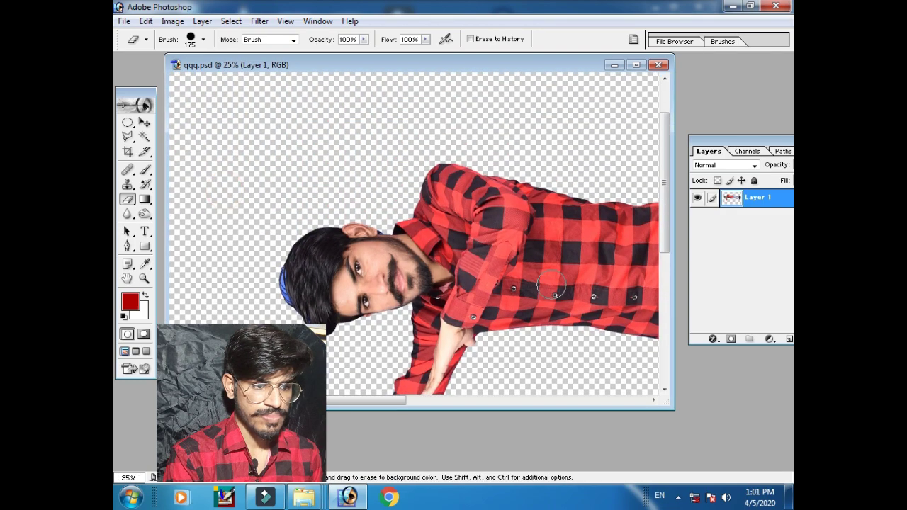
pyautogui.hotkey('ctrl', '+')
pyautogui.hotkey('ctrl', '+')
pyautogui.moveTo(252, 330)
pyautogui.mouseDown()
pyautogui.moveTo(413, 144)
pyautogui.moveTo(423, 244)
pyautogui.mouseUp()
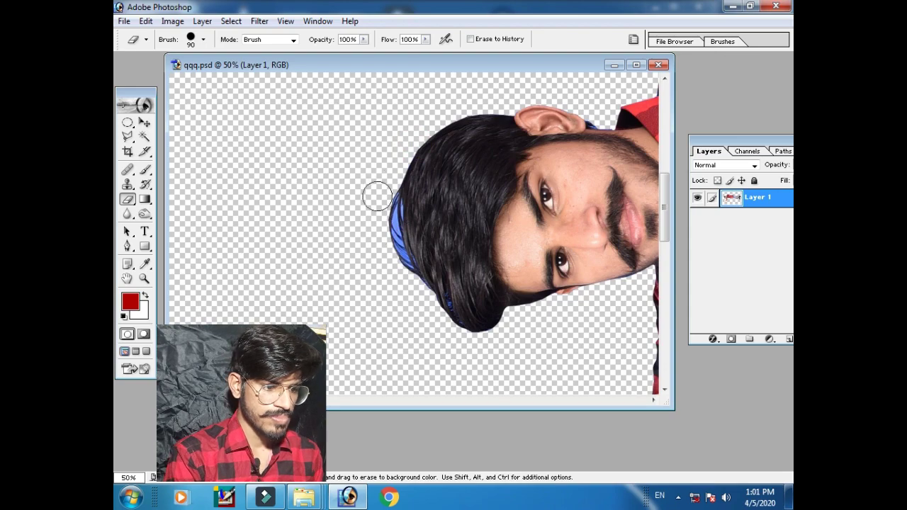
pyautogui.hotkey('ctrl', '+')
pyautogui.moveTo(366, 188); pyautogui.dragTo(387, 207)
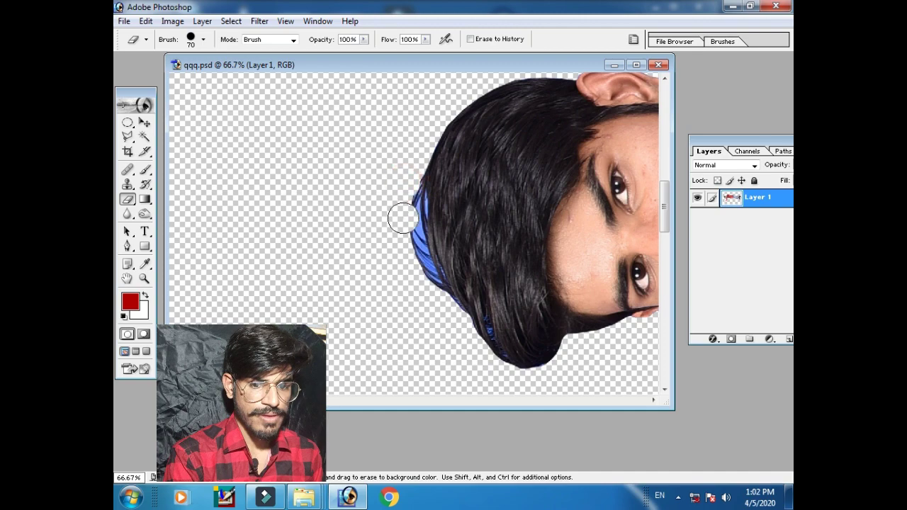
pyautogui.click(405, 195)
pyautogui.hotkey('ctrl', '+')
pyautogui.hotkey('ctrl', '+')
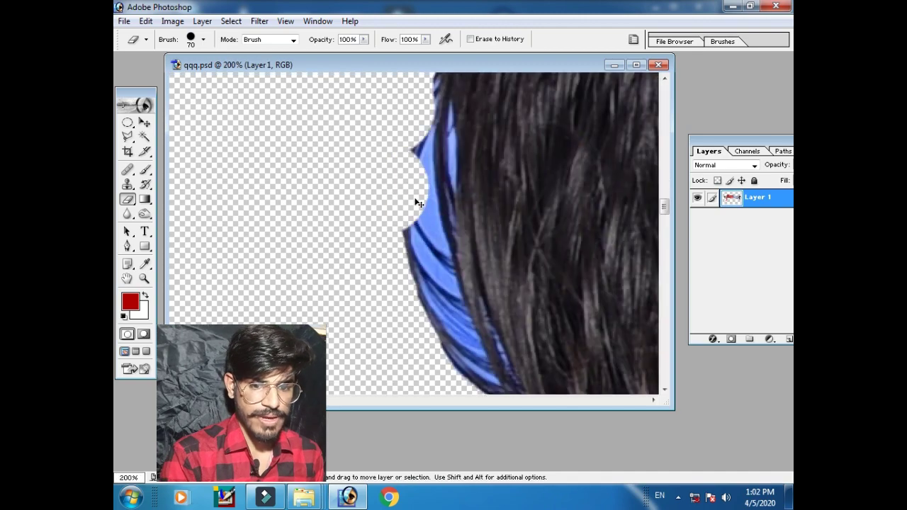
pyautogui.hotkey('ctrl', '-')
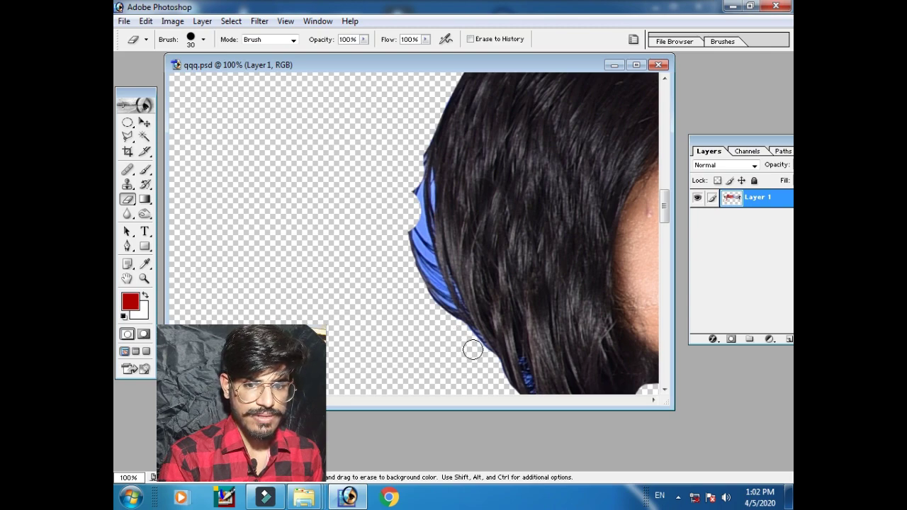
pyautogui.click(423, 251)
pyautogui.moveTo(413, 202)
pyautogui.mouseDown()
pyautogui.moveTo(410, 281)
pyautogui.moveTo(385, 213)
pyautogui.mouseUp()
pyautogui.click(415, 151)
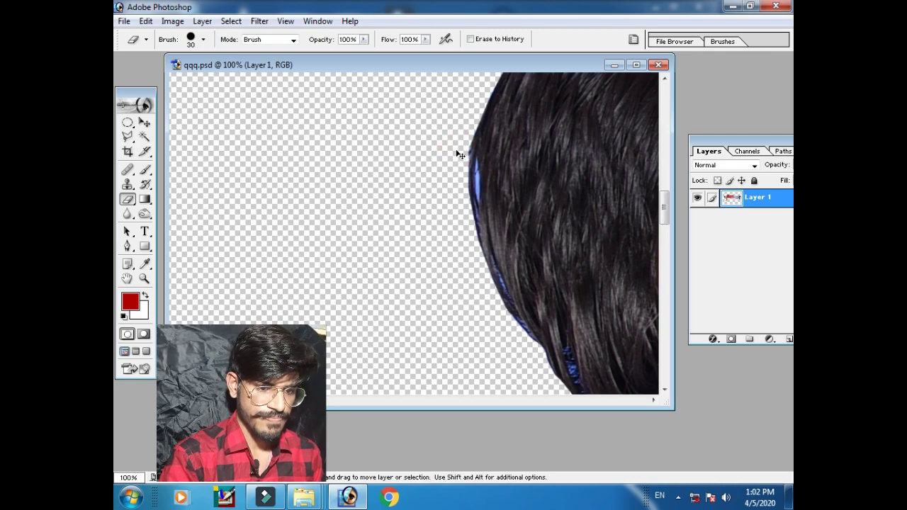
pyautogui.hotkey('ctrl', '-')
pyautogui.hotkey('ctrl', '-')
pyautogui.hotkey('ctrl', '-')
pyautogui.hotkey('ctrl', '-')
pyautogui.hotkey('ctrl', '-')
pyautogui.hotkey('ctrl', '-')
pyautogui.keyDown('ctrl'); pyautogui.moveTo(465, 156); pyautogui.dragTo(463, 152); pyautogui.keyUp('ctrl')
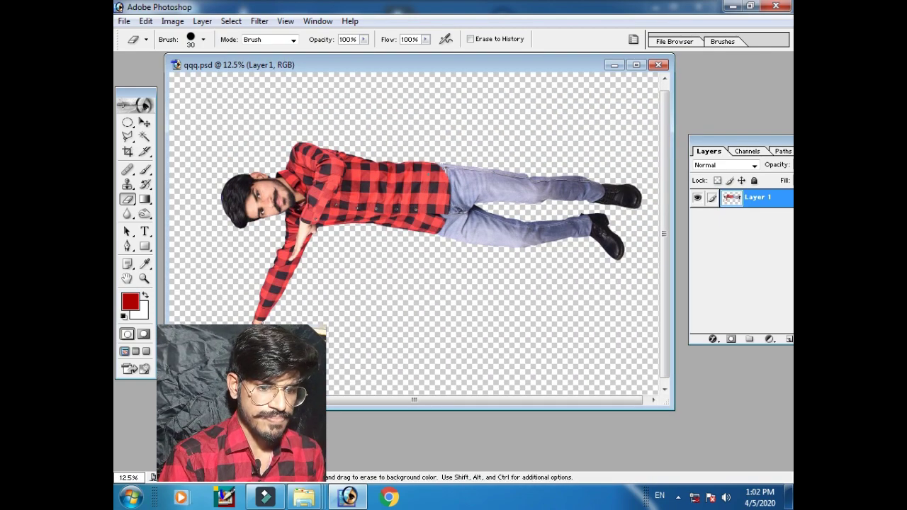
# - Rotate the canvas 90° clockwise so the man stands upright, and fit the document to the workspace
pyautogui.click(172, 20)
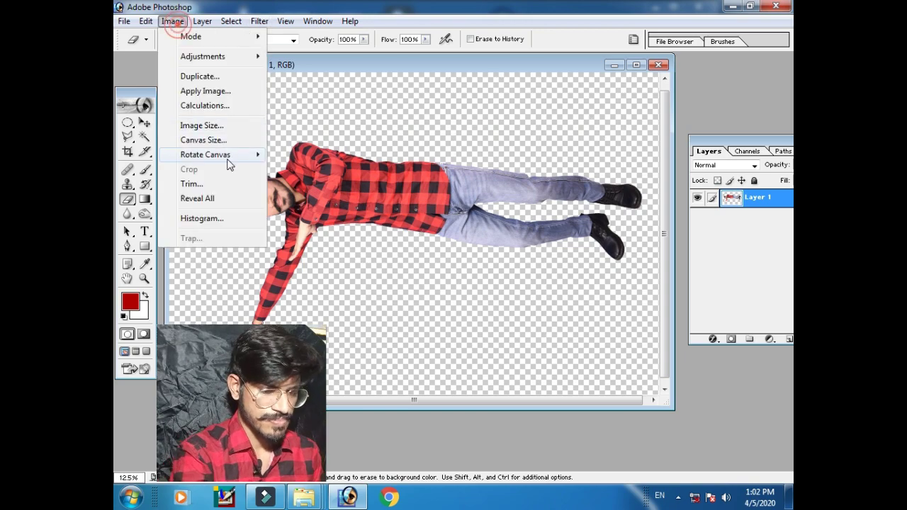
pyautogui.click(301, 168)
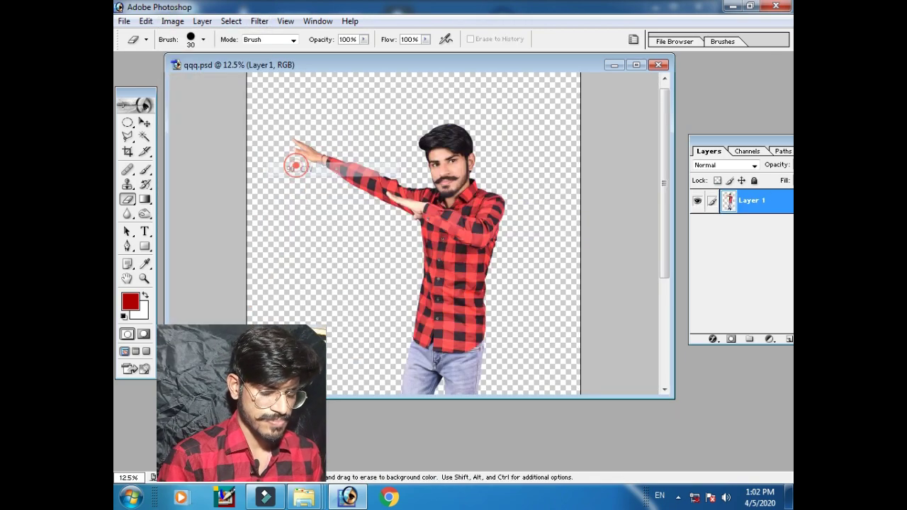
pyautogui.click(636, 64)
pyautogui.hotkey('ctrl', '-')
pyautogui.hotkey('ctrl', '+')
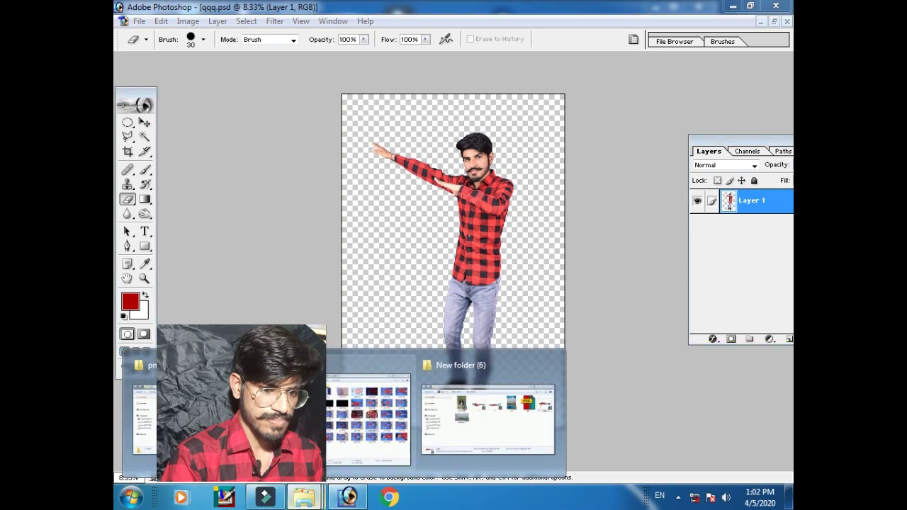
# - Minimize the qqq document and bring the png image folder window to the front
pyautogui.click(304, 498)
pyautogui.click(371, 318)
pyautogui.click(716, 82)
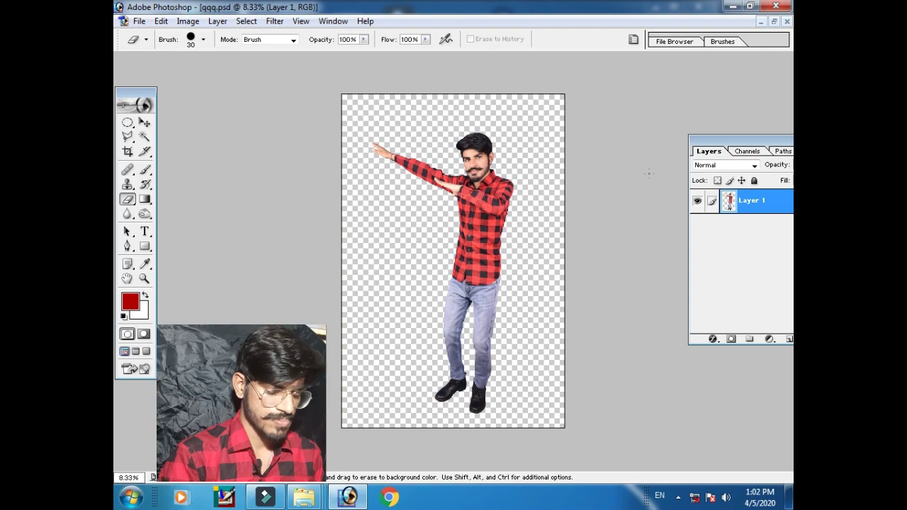
pyautogui.click(763, 22)
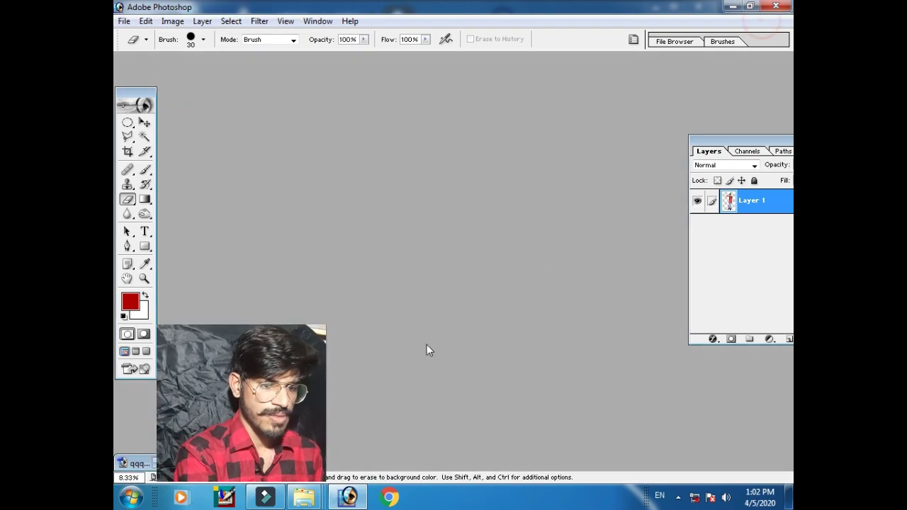
pyautogui.click(177, 465)
pyautogui.click(762, 22)
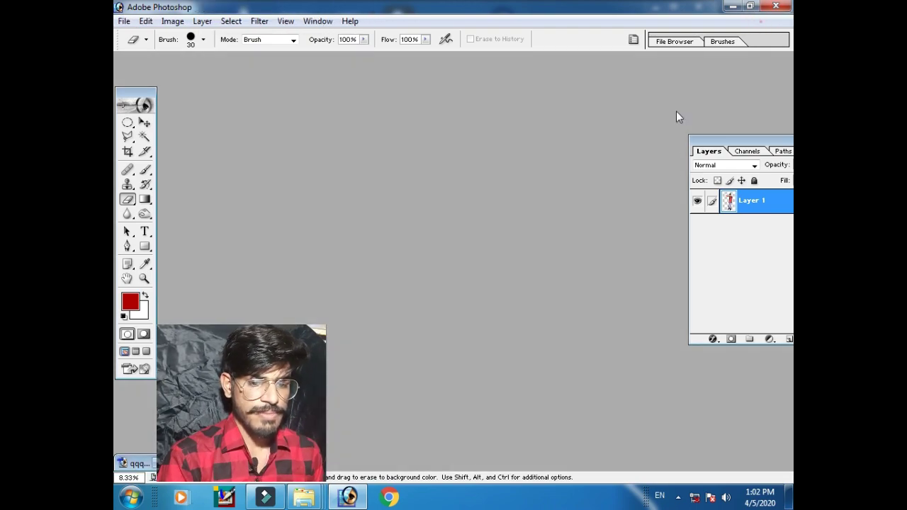
pyautogui.click(177, 465)
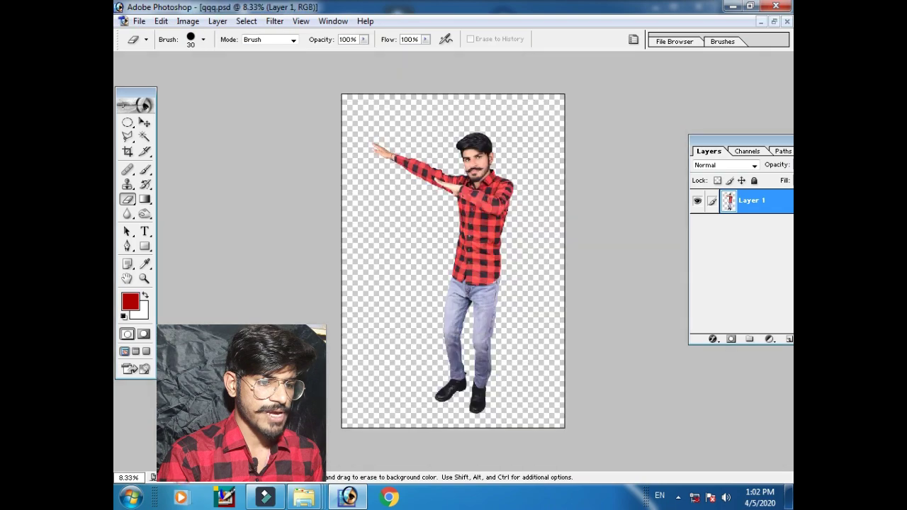
pyautogui.click(763, 22)
pyautogui.moveTo(304, 498)
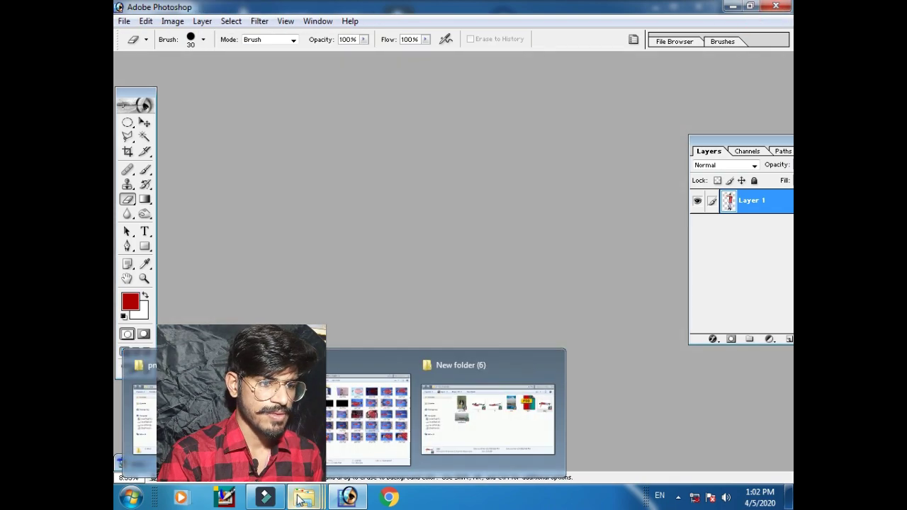
pyautogui.click(141, 383)
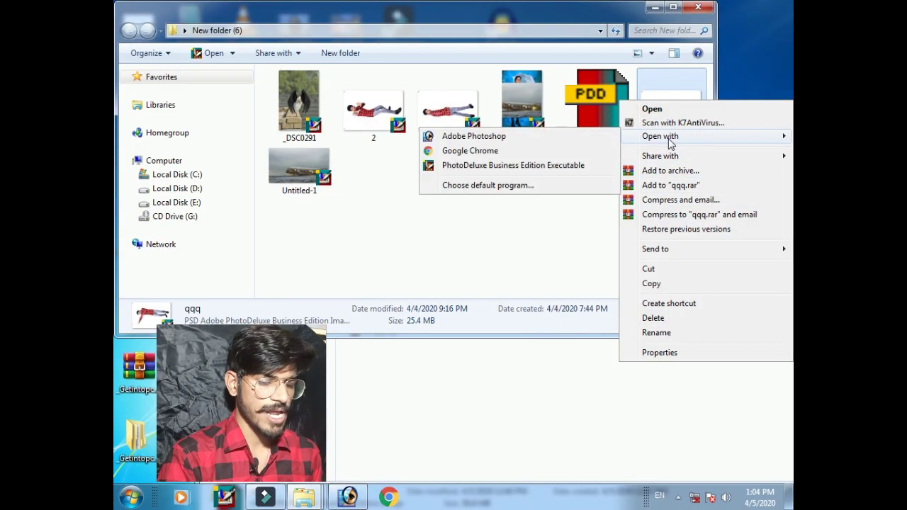
# - Open qqq in Photoshop, then minimize the document and Photoshop
pyautogui.click(486, 139)
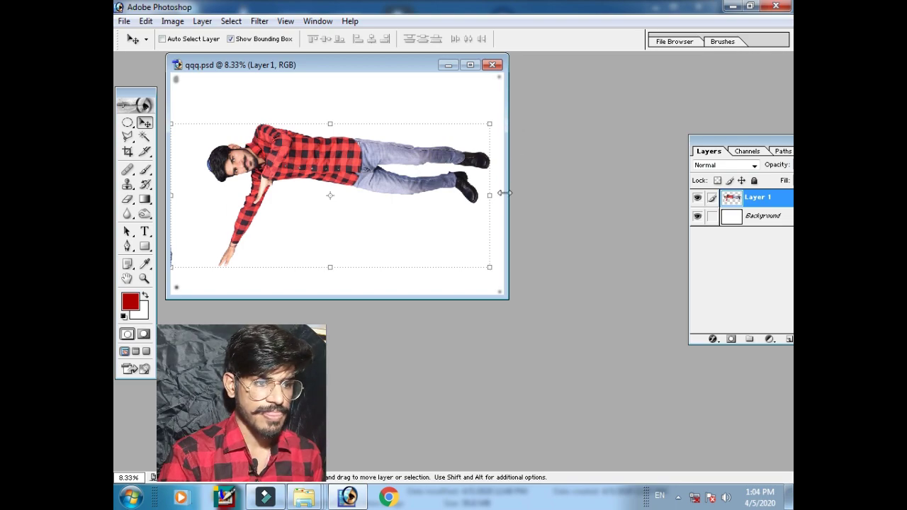
pyautogui.click(448, 65)
pyautogui.click(732, 6)
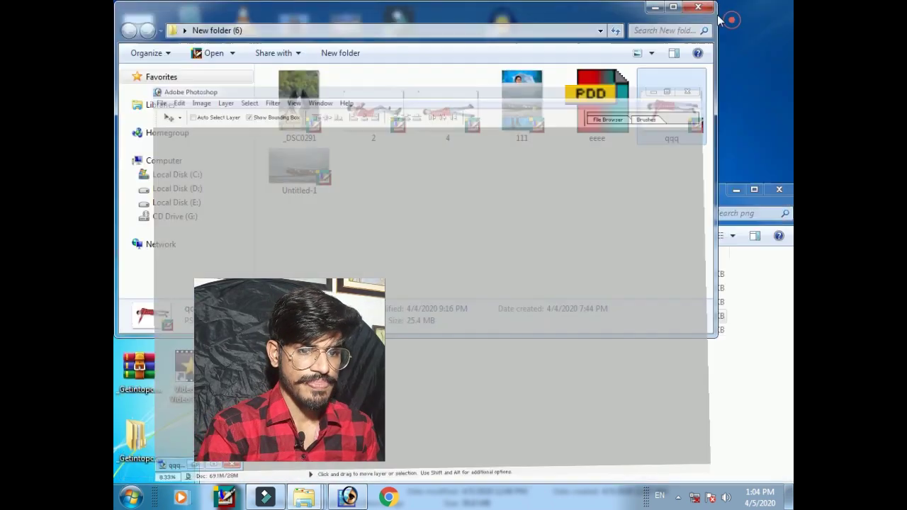
pyautogui.moveTo(303, 497)
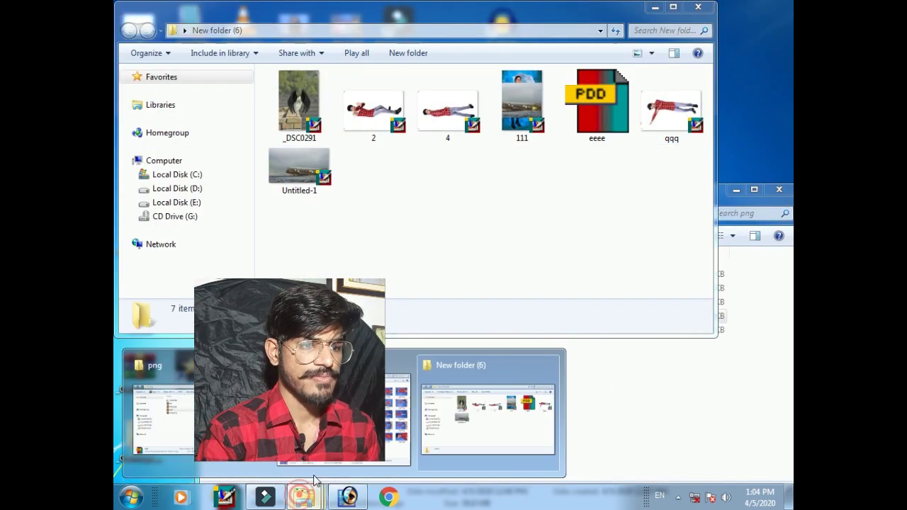
# - Open the wall image from the png folder in Photoshop via Open With
pyautogui.click(178, 440)
pyautogui.rightClick(375, 316)
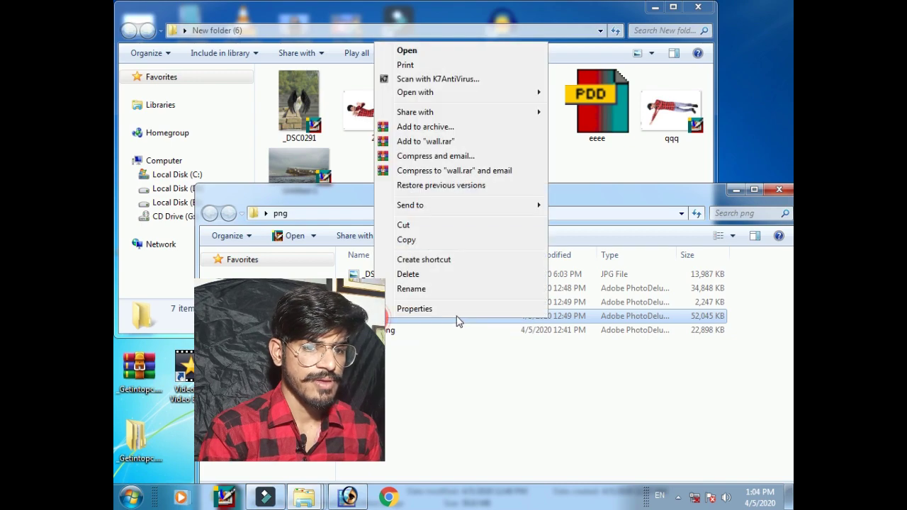
pyautogui.click(438, 95)
pyautogui.click(614, 92)
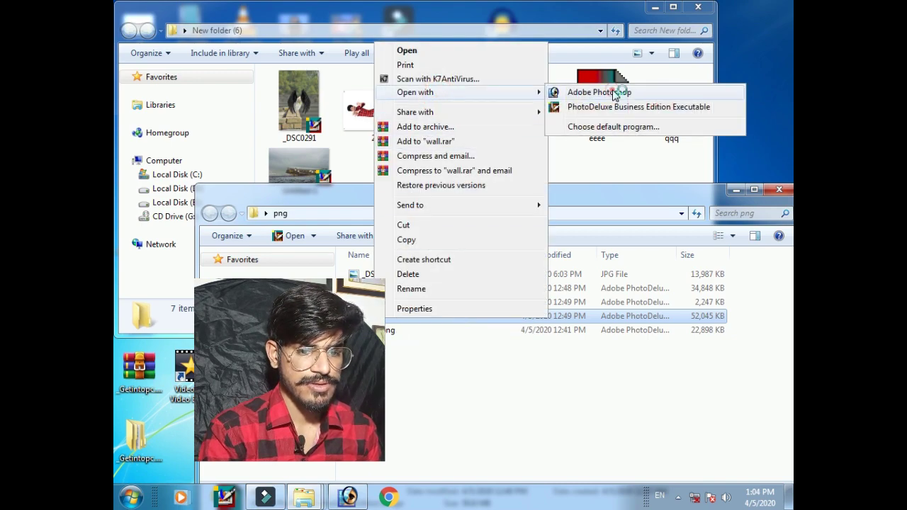
# - Move the wall window to the right, restore qqq, and zoom it out to fit
pyautogui.moveTo(305, 71); pyautogui.dragTo(586, 79)
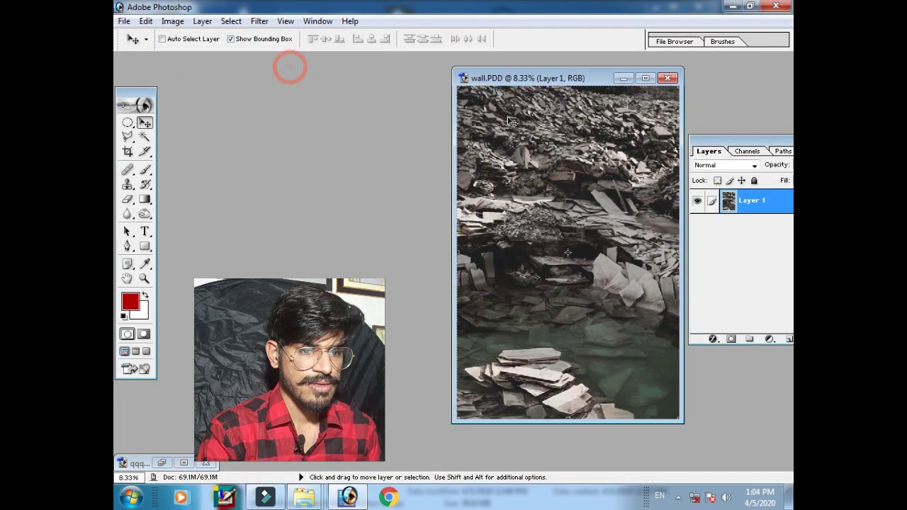
pyautogui.click(191, 462)
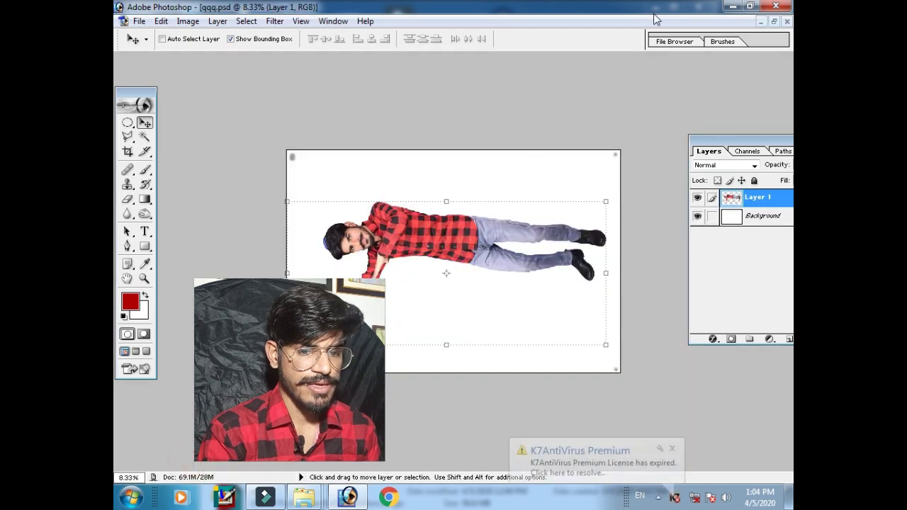
pyautogui.hotkey('ctrl', '0')
pyautogui.hotkey('ctrl', '-')
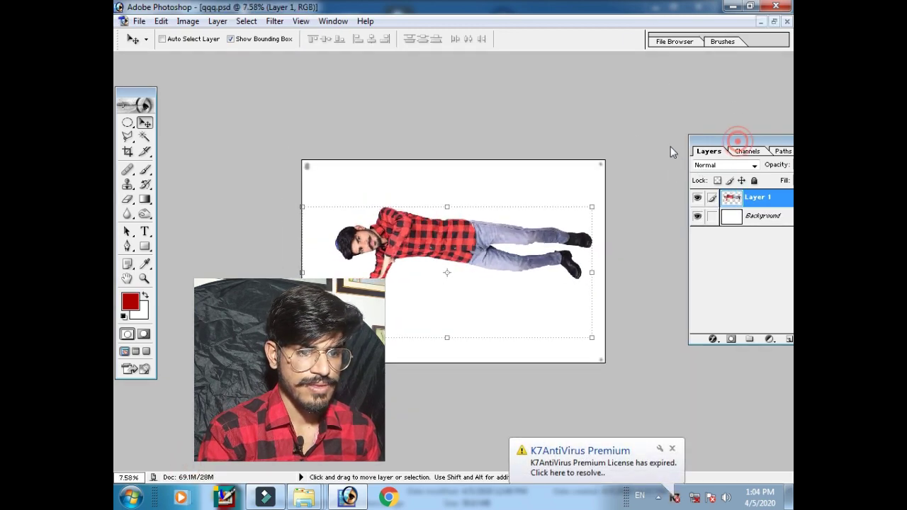
pyautogui.moveTo(737, 141); pyautogui.dragTo(740, 154)
# - Delete qqq's white Background layer and select the Eraser tool
pyautogui.rightClick(727, 226)
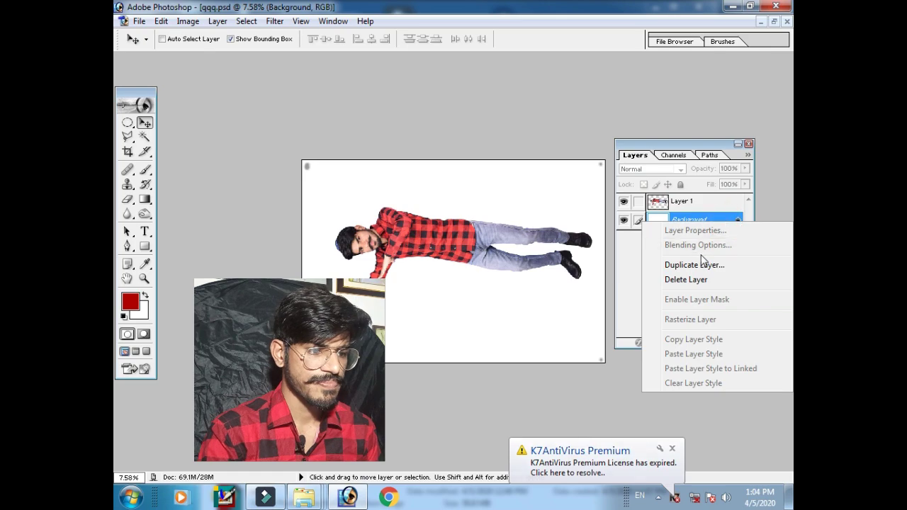
pyautogui.click(672, 280)
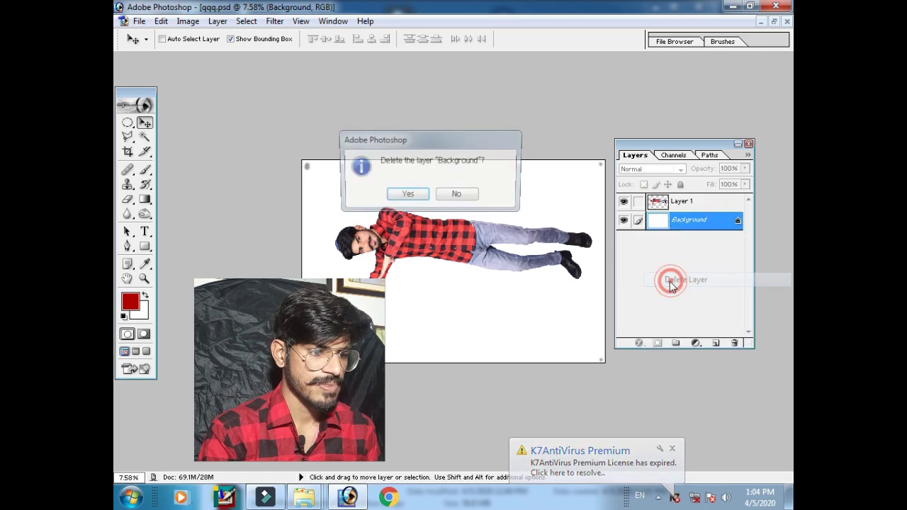
pyautogui.click(395, 195)
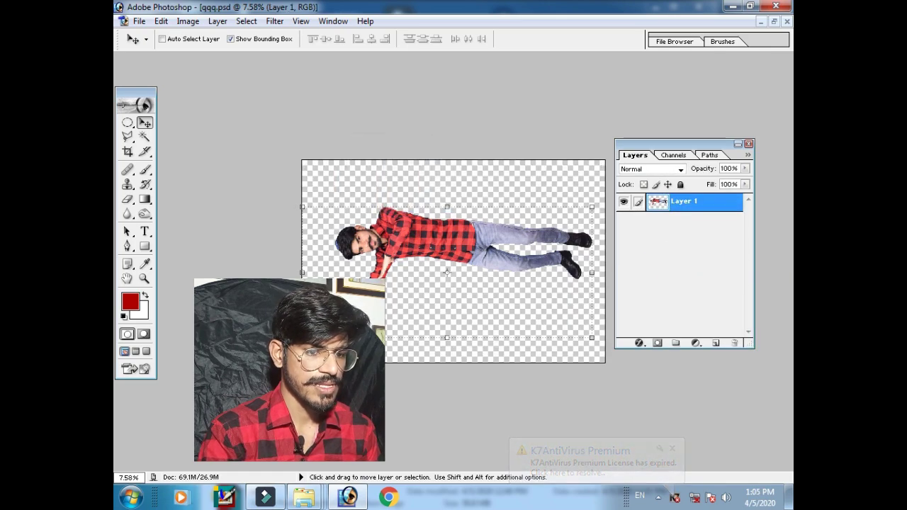
pyautogui.hotkey('ctrl', '+')
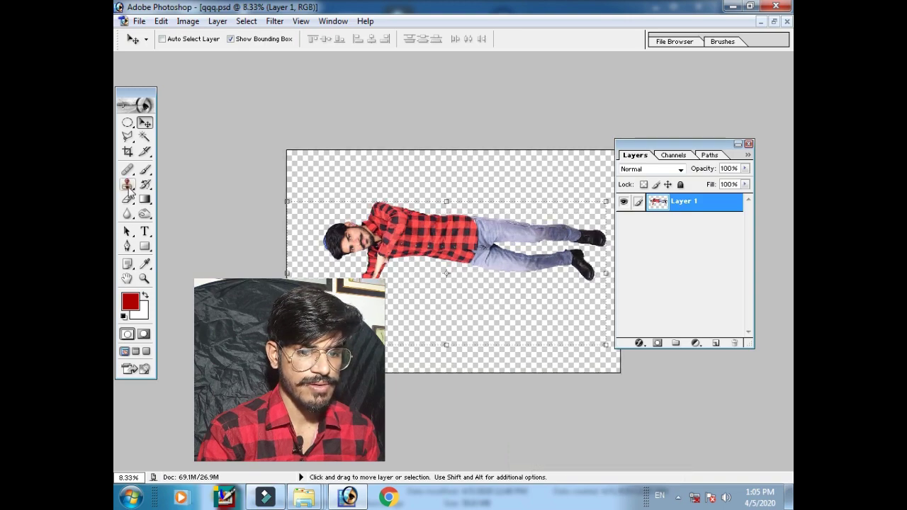
pyautogui.click(128, 199)
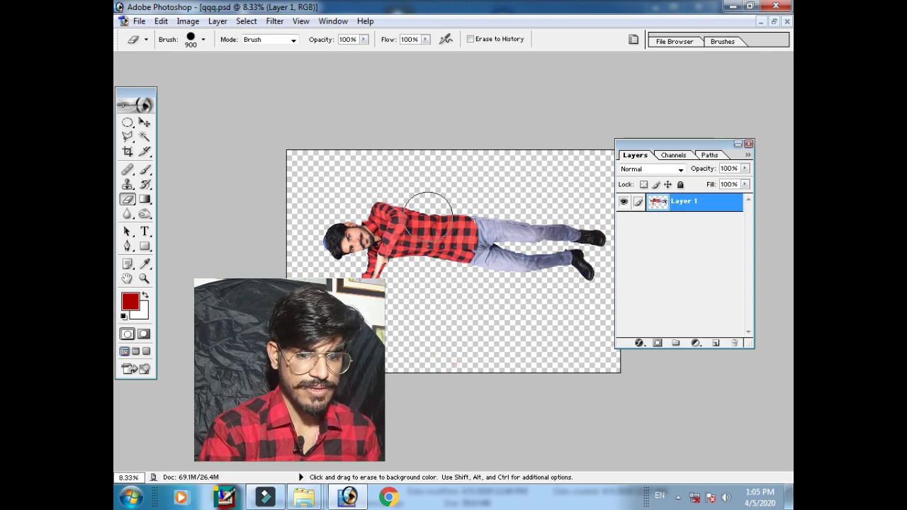
# - Zoom in to about 50% and centre the view on the man's face
pyautogui.hotkey('ctrl', '+')
pyautogui.hotkey('ctrl', '+')
pyautogui.hotkey('ctrl', '+')
pyautogui.moveTo(464, 214); pyautogui.dragTo(569, 273)
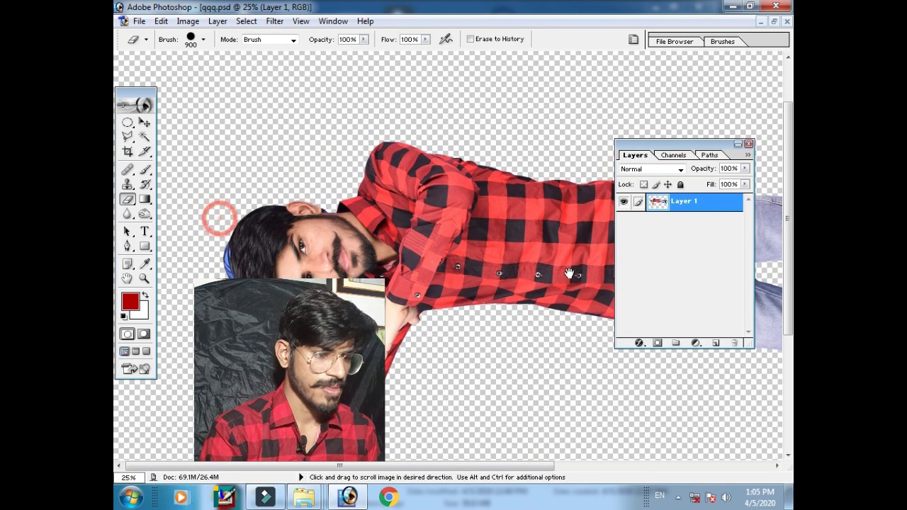
pyautogui.hotkey('ctrl', '+')
pyautogui.moveTo(482, 266); pyautogui.dragTo(640, 258)
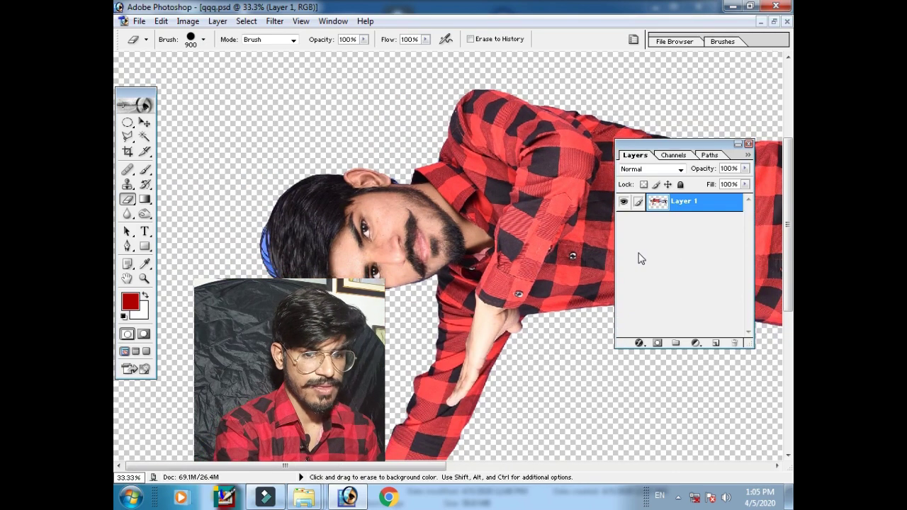
pyautogui.hotkey('ctrl', '+')
pyautogui.moveTo(397, 273); pyautogui.dragTo(578, 268)
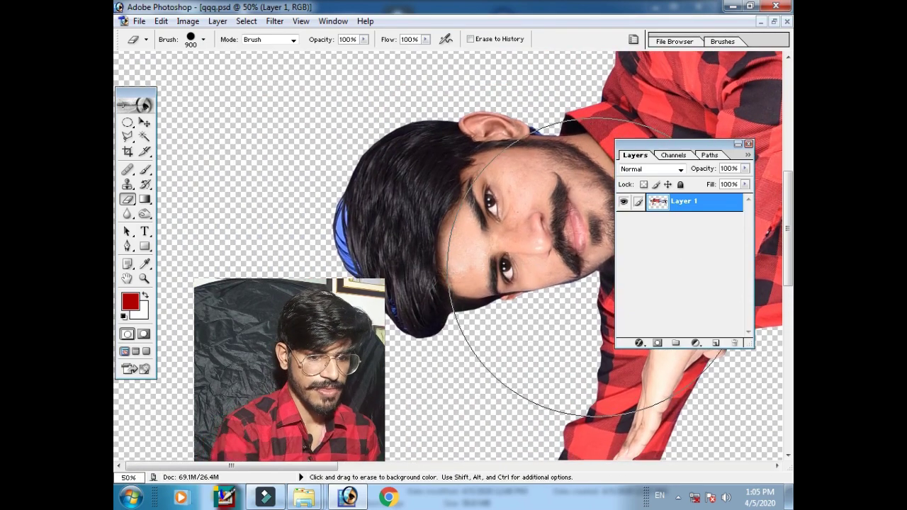
# - Shrink the eraser to 80 px, erase stray edges left of the hair, and zoom back out
pyautogui.press('[')
pyautogui.press('[')
pyautogui.press('[')
pyautogui.press('[')
pyautogui.press('[')
pyautogui.press('[')
pyautogui.press('[')
pyautogui.press('[')
pyautogui.press('[')
pyautogui.press('[')
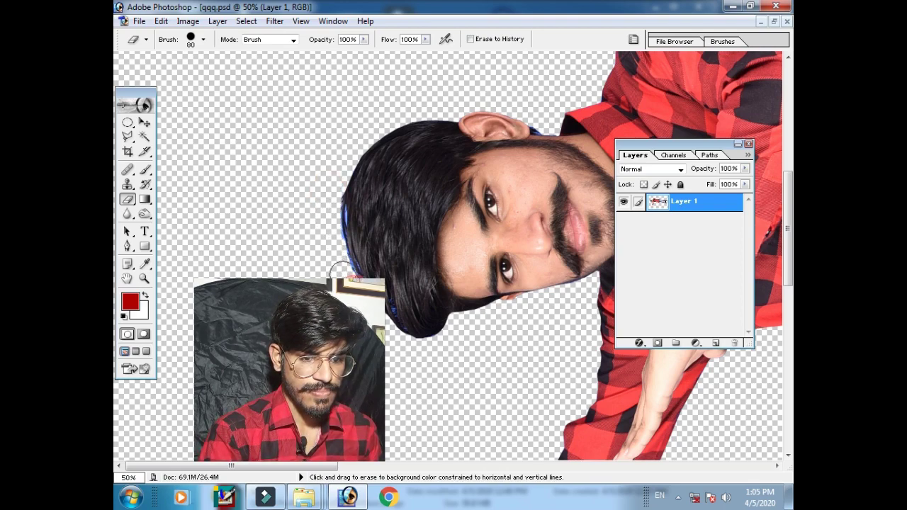
pyautogui.moveTo(324, 229); pyautogui.dragTo(328, 200)
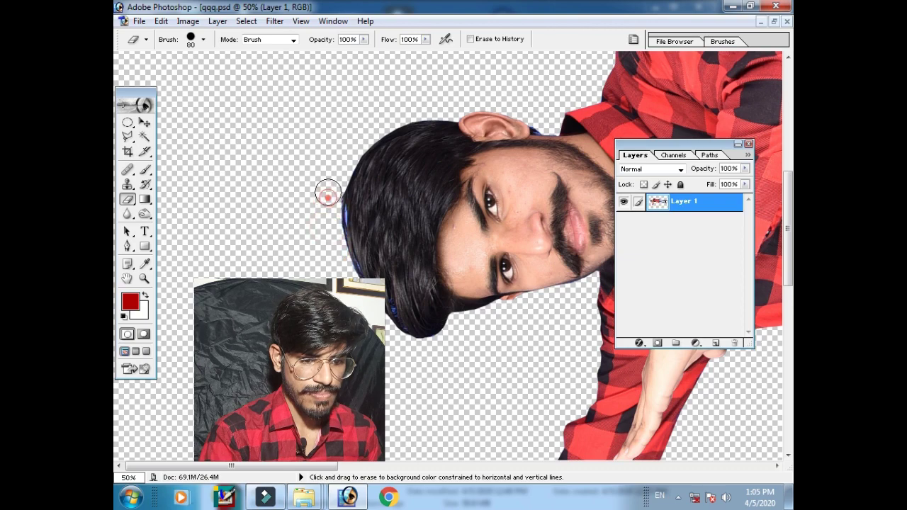
pyautogui.hotkey('ctrl', '-')
pyautogui.hotkey('ctrl', '-')
pyautogui.hotkey('ctrl', '-')
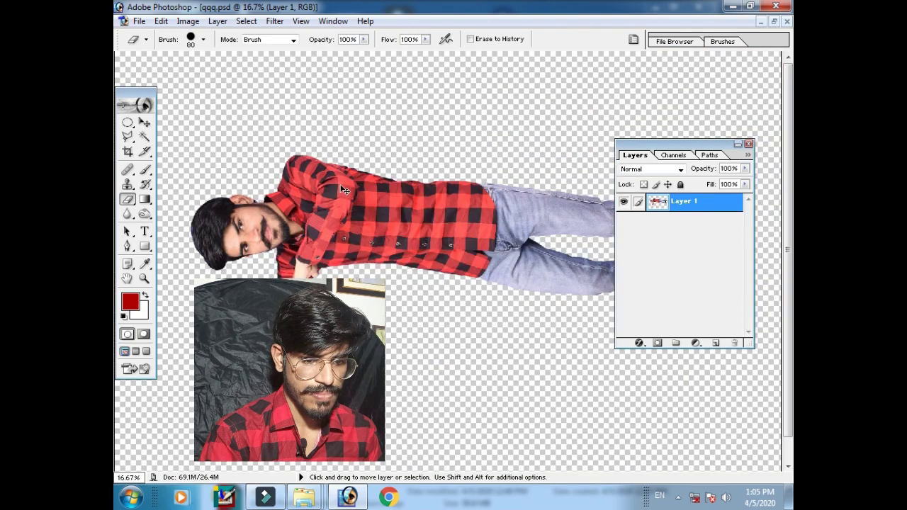
pyautogui.hotkey('ctrl', '-')
pyautogui.hotkey('ctrl', '-')
pyautogui.click(750, 145)
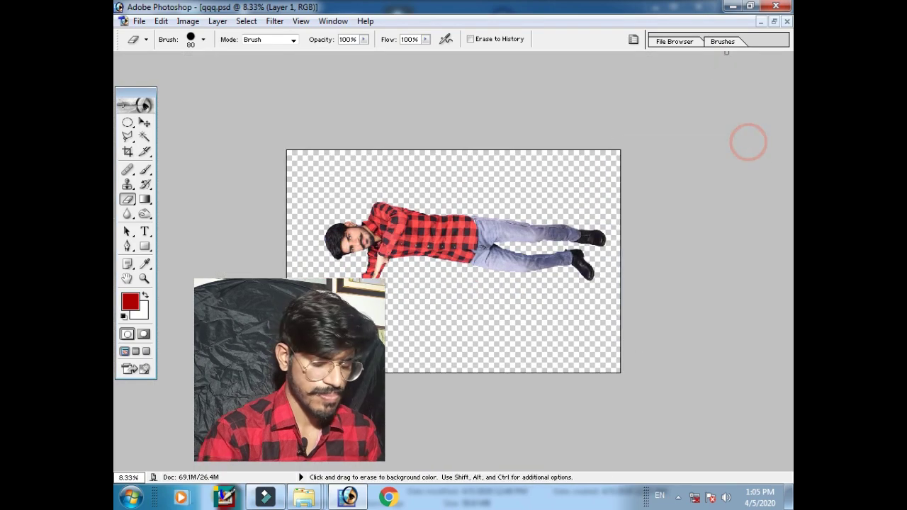
pyautogui.click(188, 22)
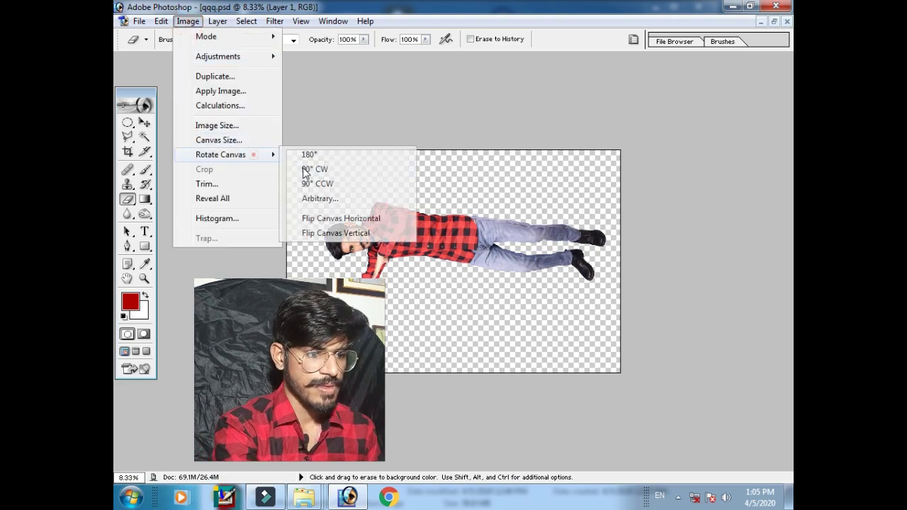
# - Rotate the canvas so the man stands upright, then enlarge and zoom out the wall document
pyautogui.click(314, 168)
pyautogui.click(760, 22)
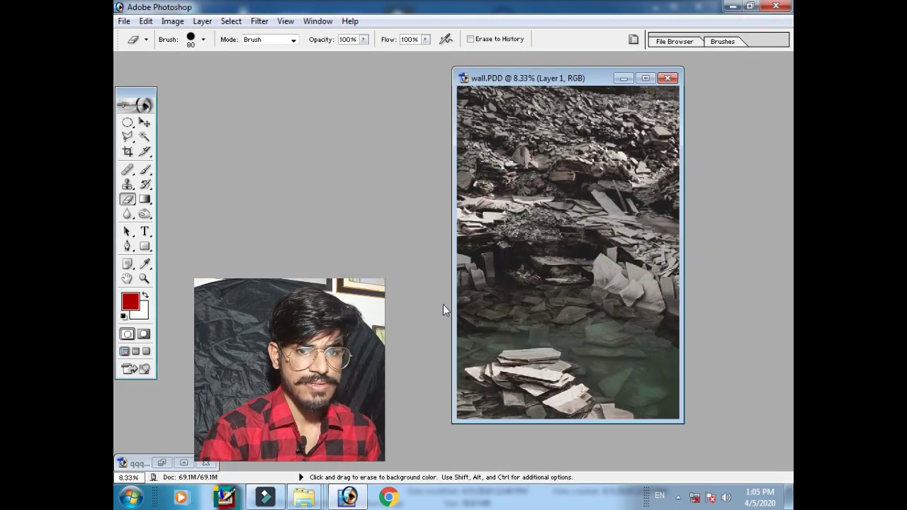
pyautogui.moveTo(602, 78); pyautogui.dragTo(517, 78)
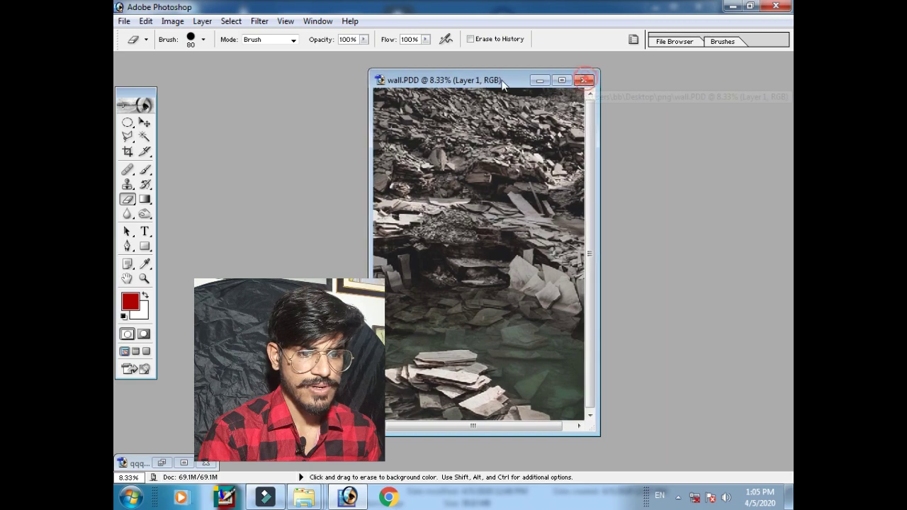
pyautogui.click(560, 78)
pyautogui.hotkey('ctrl', '-')
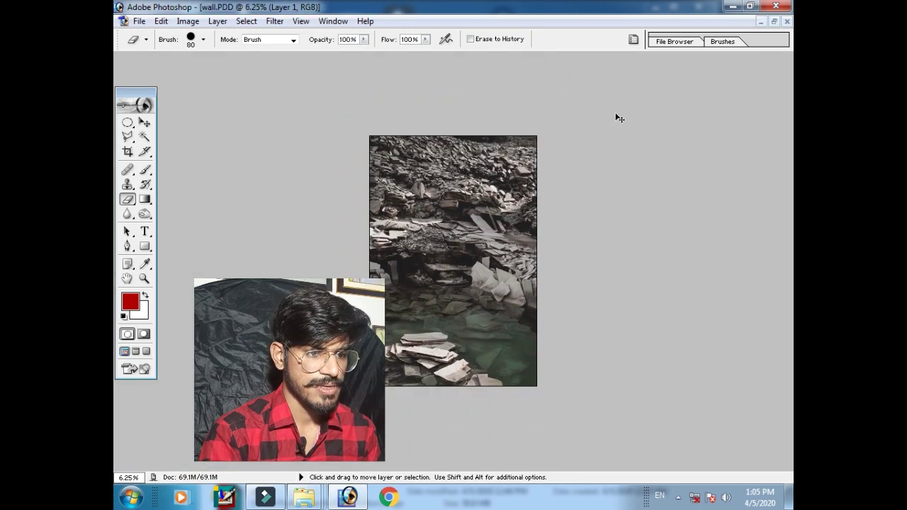
# - With qqq and wall side by side, move the cut-out man into the rubble photo as Layer 2
pyautogui.click(762, 22)
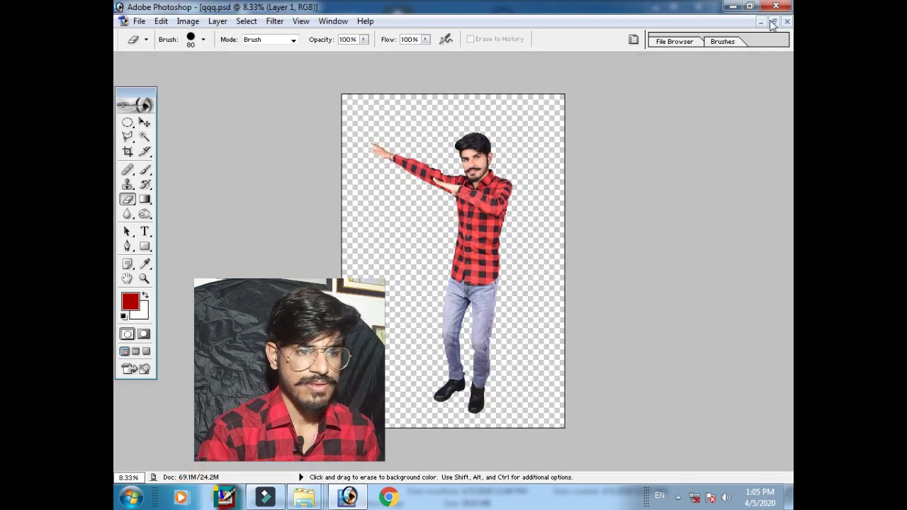
pyautogui.click(763, 22)
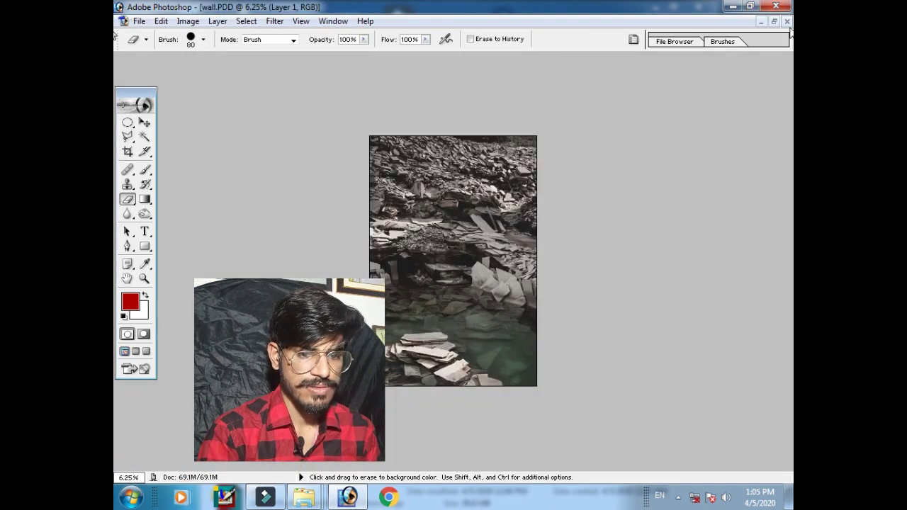
pyautogui.click(774, 22)
pyautogui.moveTo(476, 78); pyautogui.dragTo(624, 77)
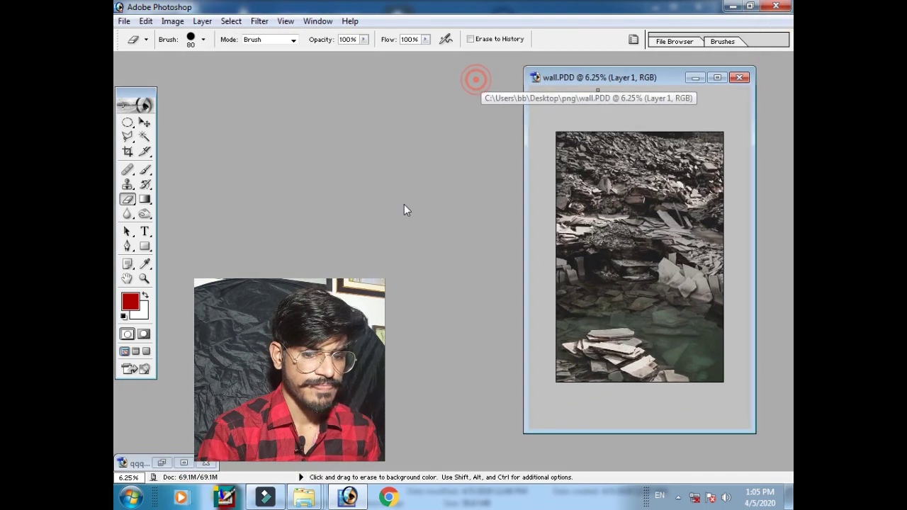
pyautogui.click(178, 464)
pyautogui.click(774, 22)
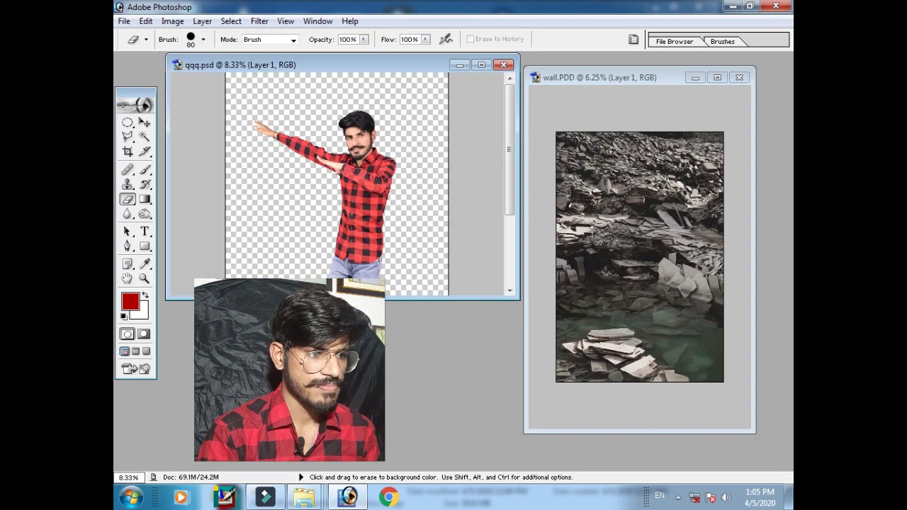
pyautogui.moveTo(319, 299); pyautogui.dragTo(319, 455)
pyautogui.press('v')
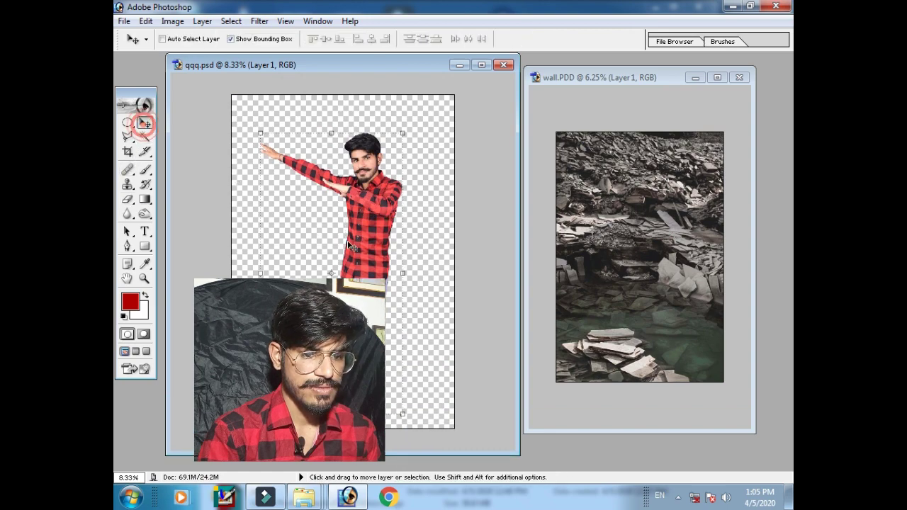
pyautogui.moveTo(352, 228); pyautogui.dragTo(647, 223)
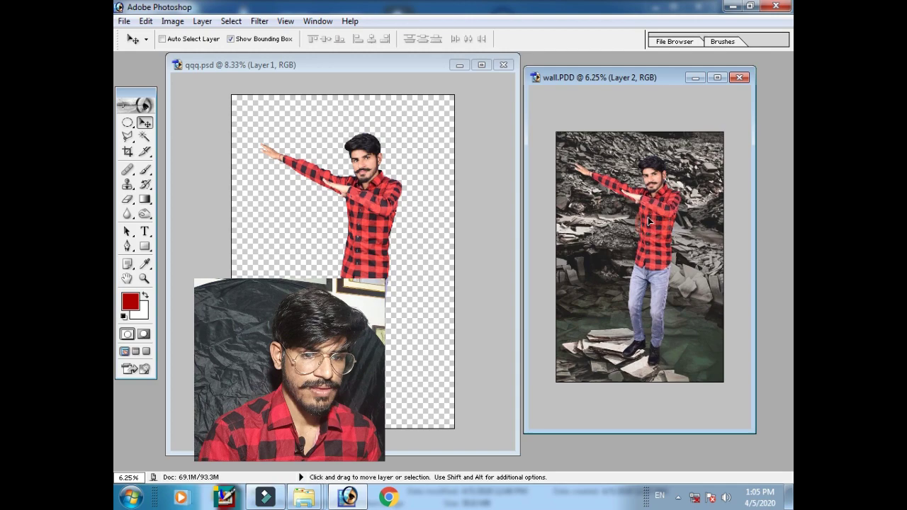
# - Close qqq.psd without saving and maximize the wall composite window
pyautogui.click(503, 65)
pyautogui.click(455, 195)
pyautogui.moveTo(654, 78); pyautogui.dragTo(534, 78)
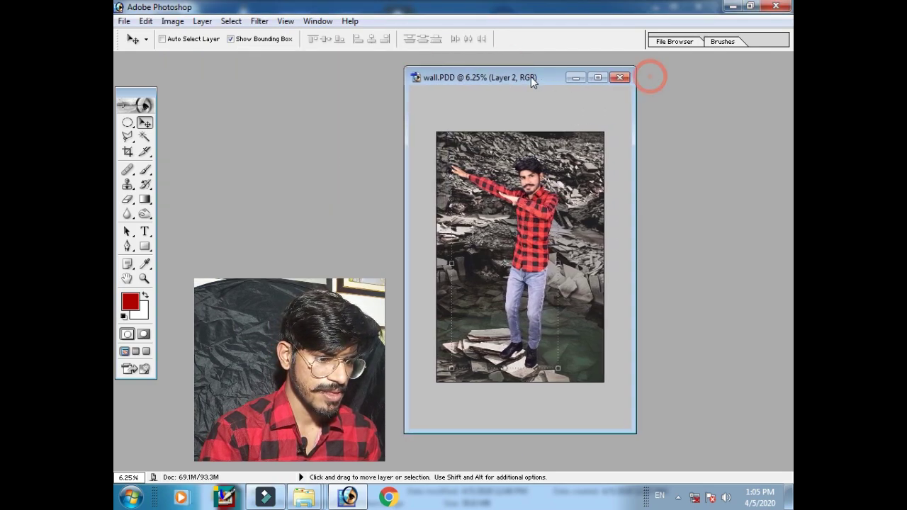
pyautogui.click(599, 78)
# - Zoom in and pan until the man's face is centred in view
pyautogui.hotkey('ctrl', '+')
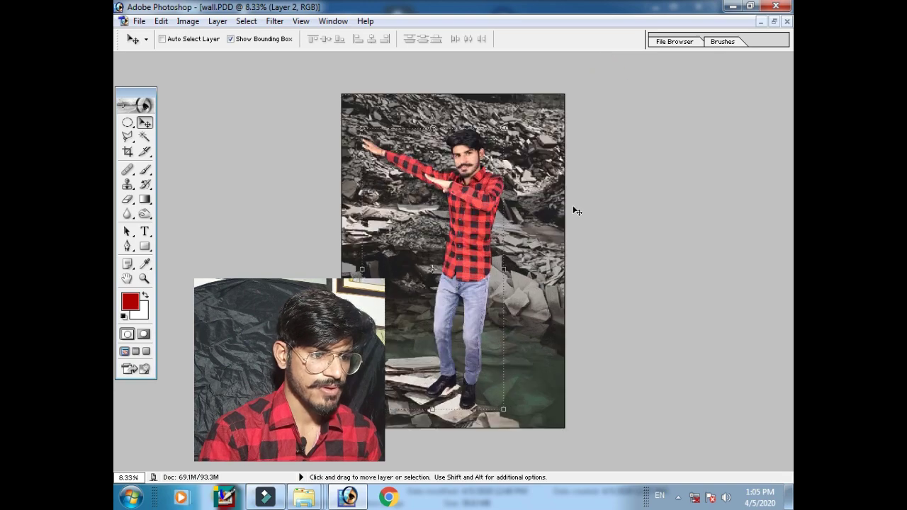
pyautogui.hotkey('ctrl', '-')
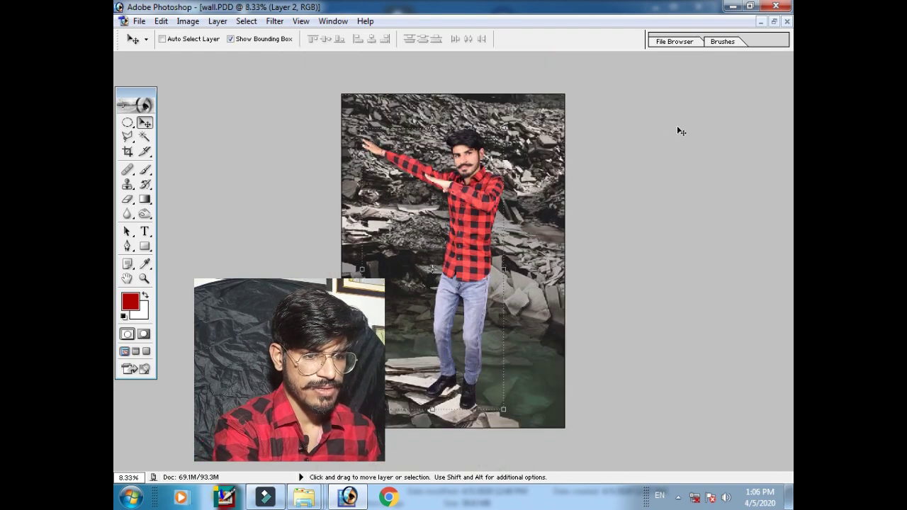
pyautogui.hotkey('ctrl', '+')
pyautogui.hotkey('ctrl', '+')
pyautogui.hotkey('ctrl', '+')
pyautogui.hotkey('ctrl', '+')
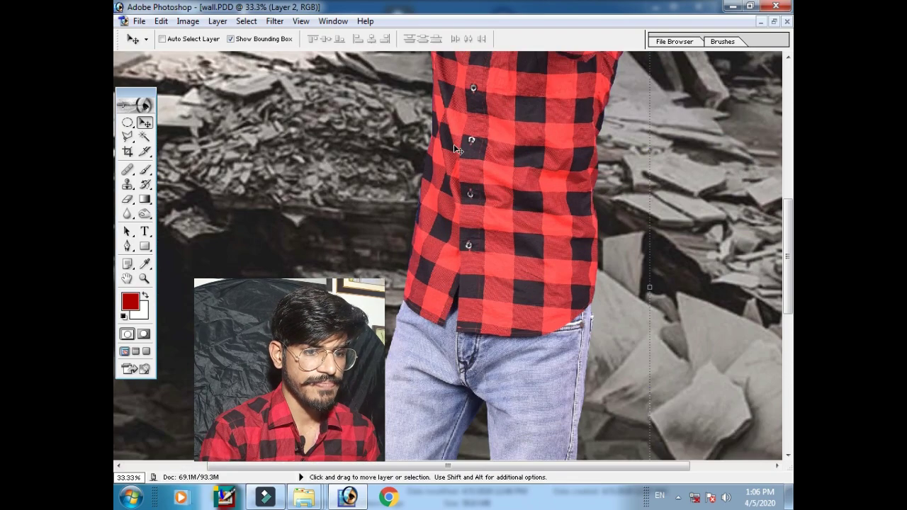
pyautogui.moveTo(443, 105)
pyautogui.mouseDown()
pyautogui.moveTo(484, 378)
pyautogui.moveTo(459, 459)
pyautogui.mouseUp()
pyautogui.hotkey('ctrl', '+')
pyautogui.hotkey('ctrl', '+')
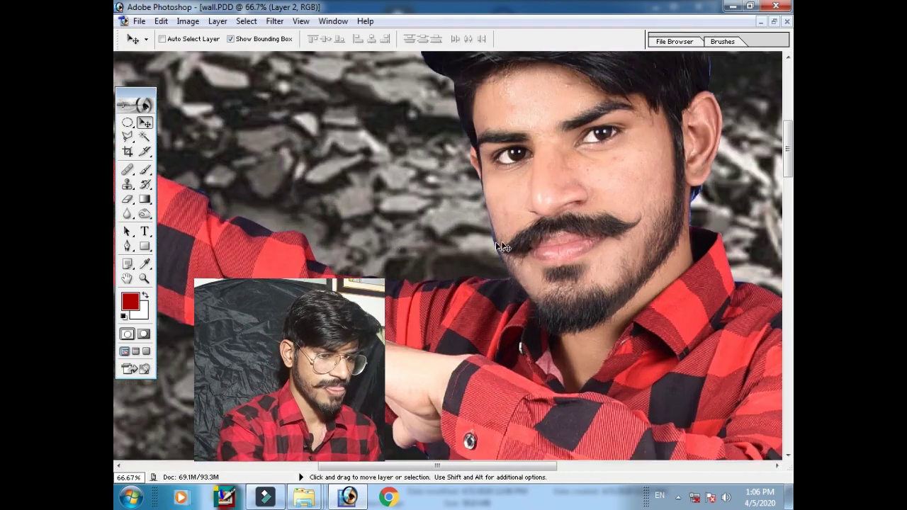
pyautogui.moveTo(654, 186); pyautogui.dragTo(584, 219)
# - Sample the cheek skin tone and brush it over the mole, cheeks, moustache area and under the eye
pyautogui.click(145, 170)
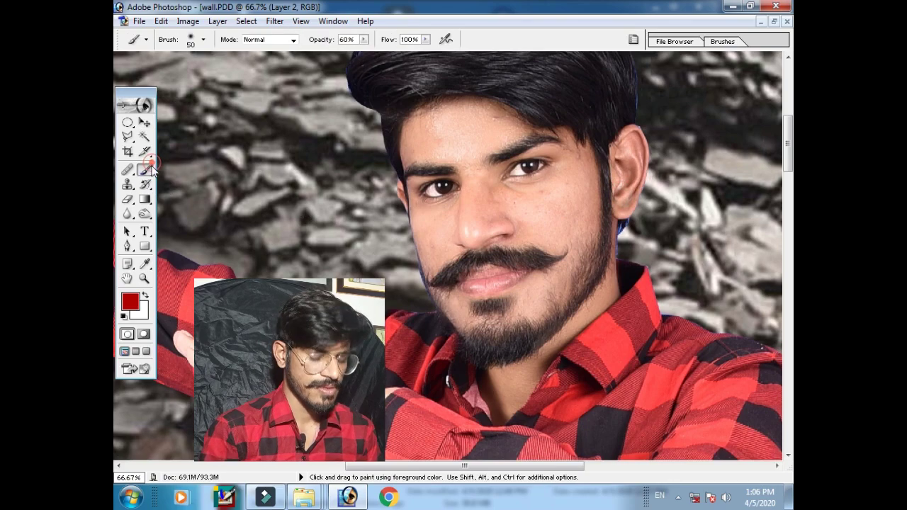
pyautogui.hotkey('ctrl', '+')
pyautogui.moveTo(603, 180); pyautogui.dragTo(511, 218)
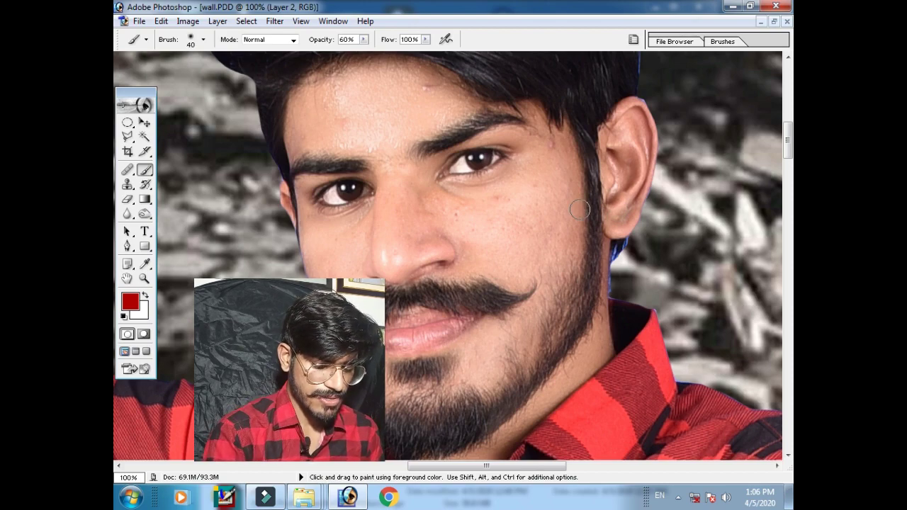
pyautogui.keyDown('alt'); pyautogui.click(547, 188); pyautogui.keyUp('alt')
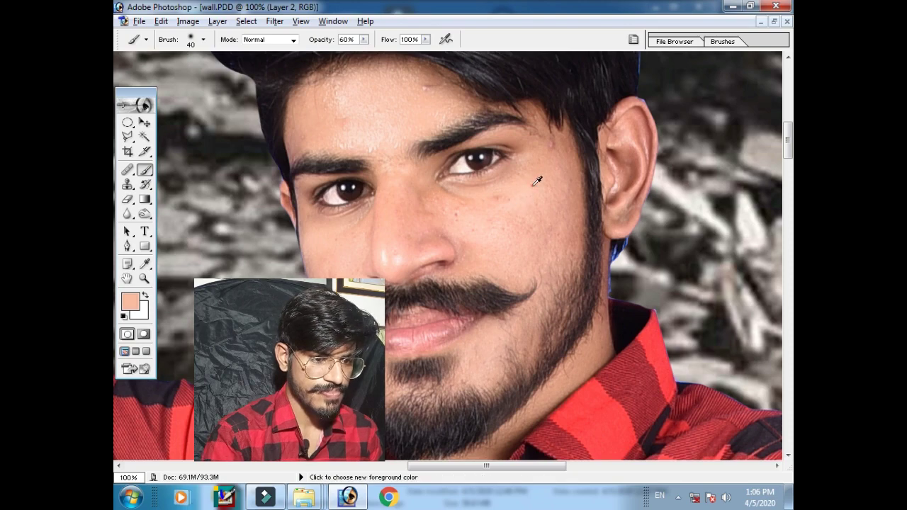
pyautogui.click(532, 186)
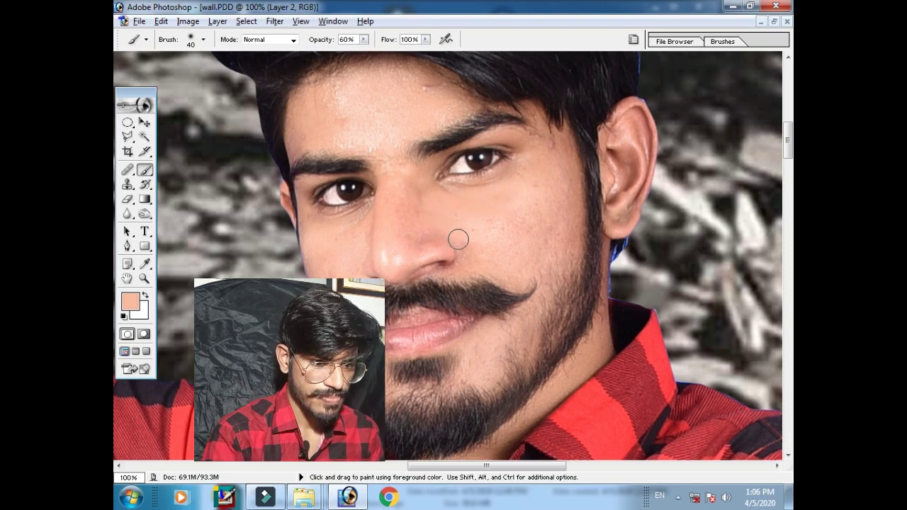
pyautogui.click(512, 224)
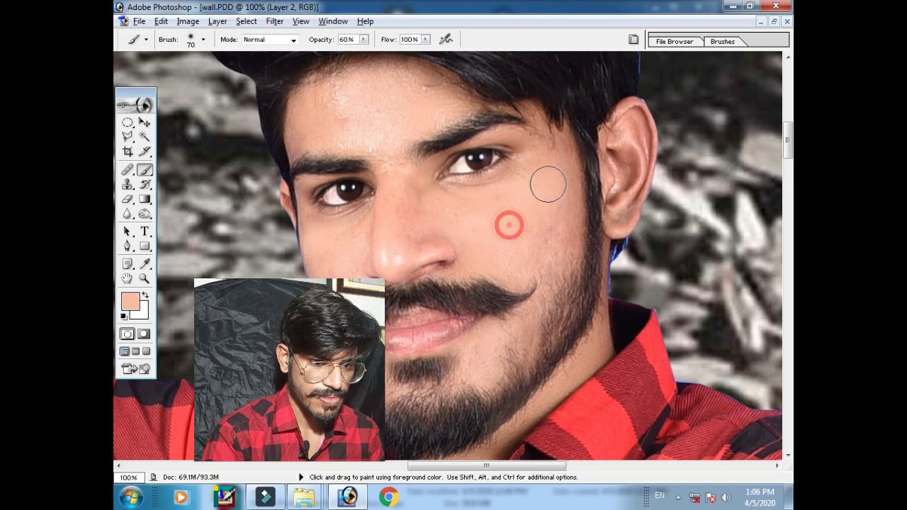
pyautogui.click(526, 317)
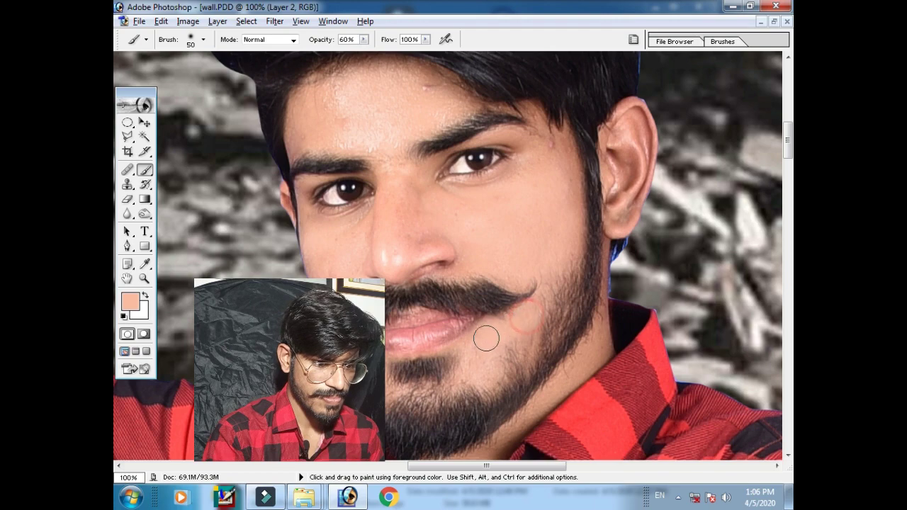
pyautogui.click(530, 310)
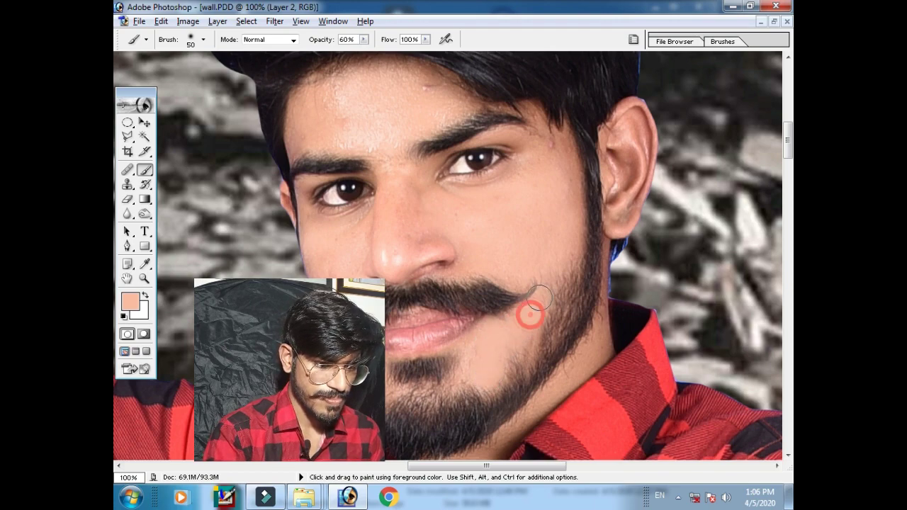
pyautogui.click(543, 290)
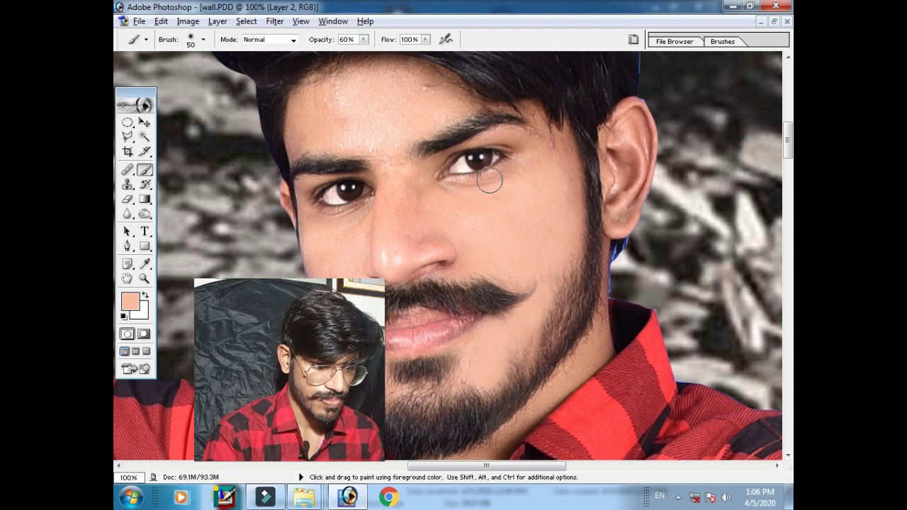
pyautogui.click(535, 160)
# - With a 70 px brush at 50% opacity, dab skin tone on the right cheek, nose, forehead and under the eyes
pyautogui.press(']')
pyautogui.press(']')
pyautogui.press('5')
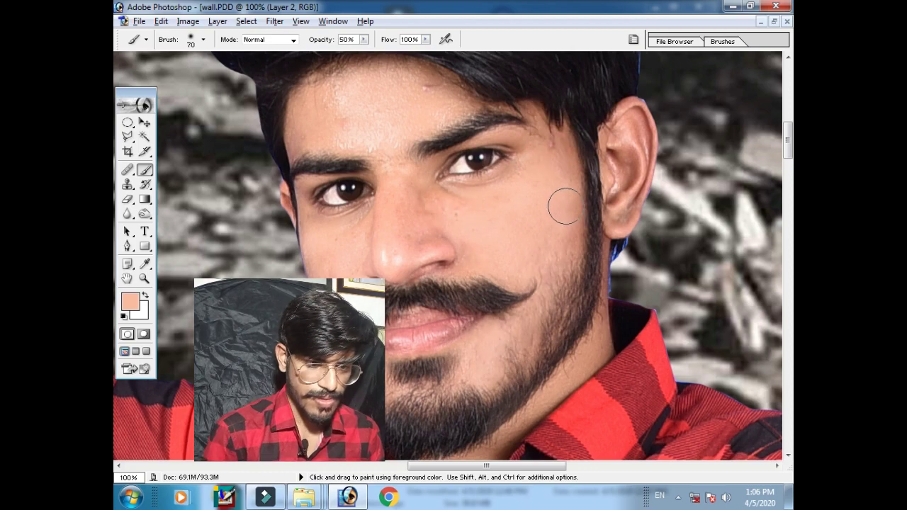
pyautogui.click(560, 207)
pyautogui.click(468, 209)
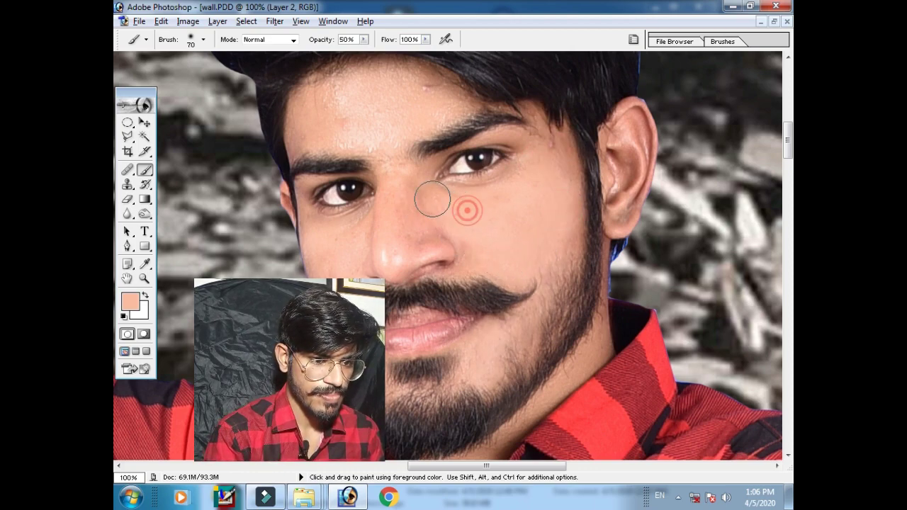
pyautogui.click(401, 196)
pyautogui.click(393, 254)
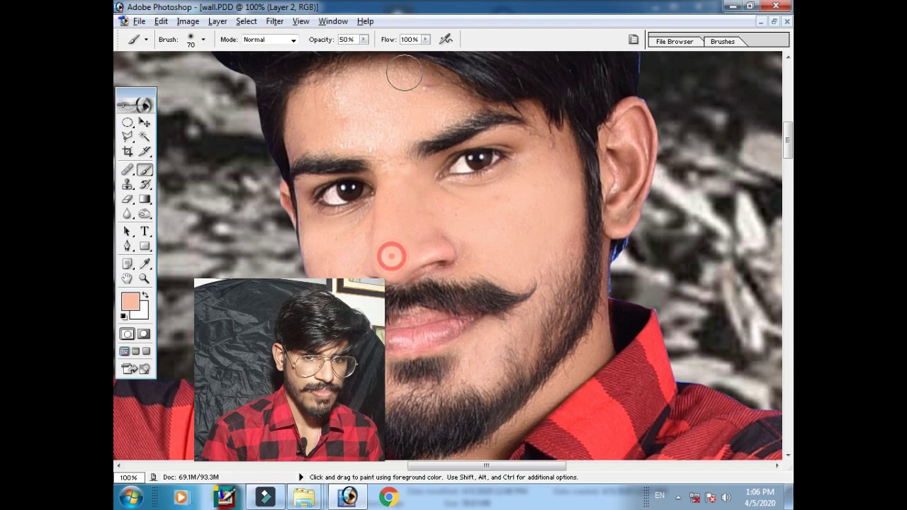
pyautogui.click(430, 93)
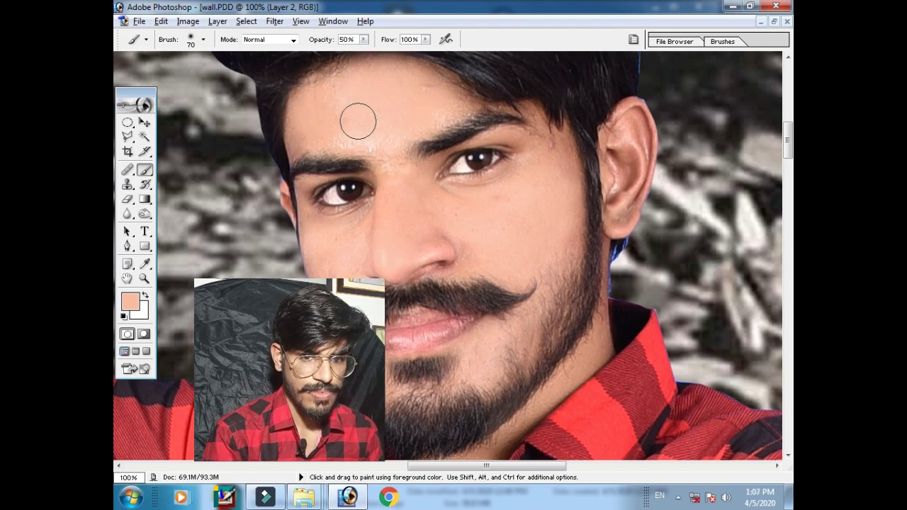
pyautogui.click(346, 229)
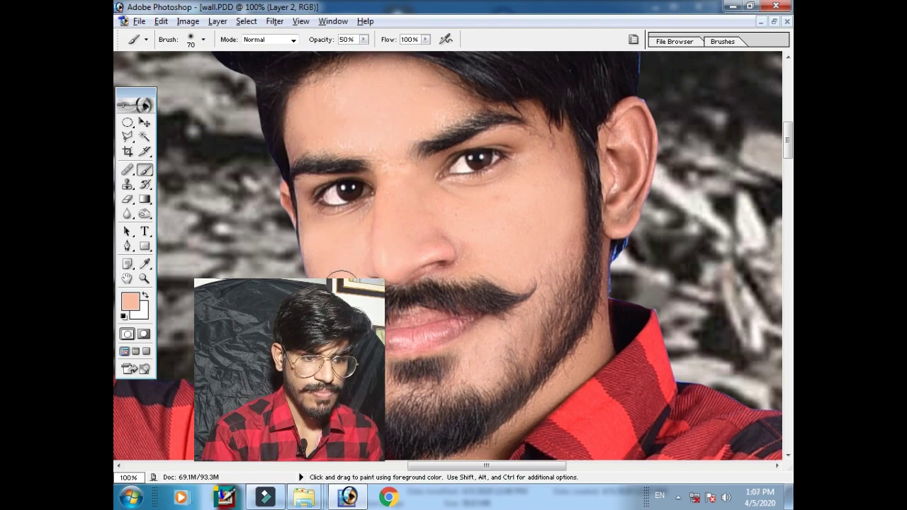
# - Shrink the brush to 50 and frame the hair and ear, zooming to 200% and back to 100%
pyautogui.scroll(-2, 386, 355)
pyautogui.press('[')
pyautogui.press('[')
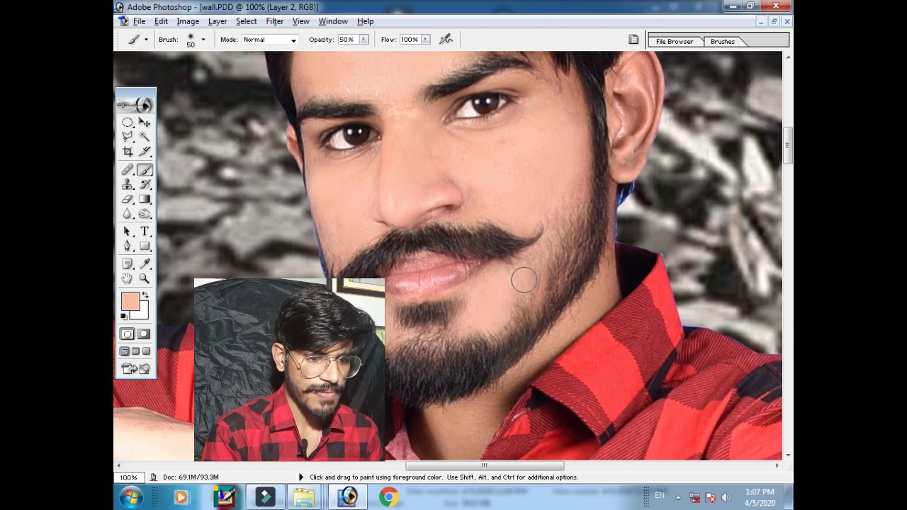
pyautogui.moveTo(477, 211); pyautogui.dragTo(505, 260)
pyautogui.moveTo(423, 106); pyautogui.dragTo(458, 190)
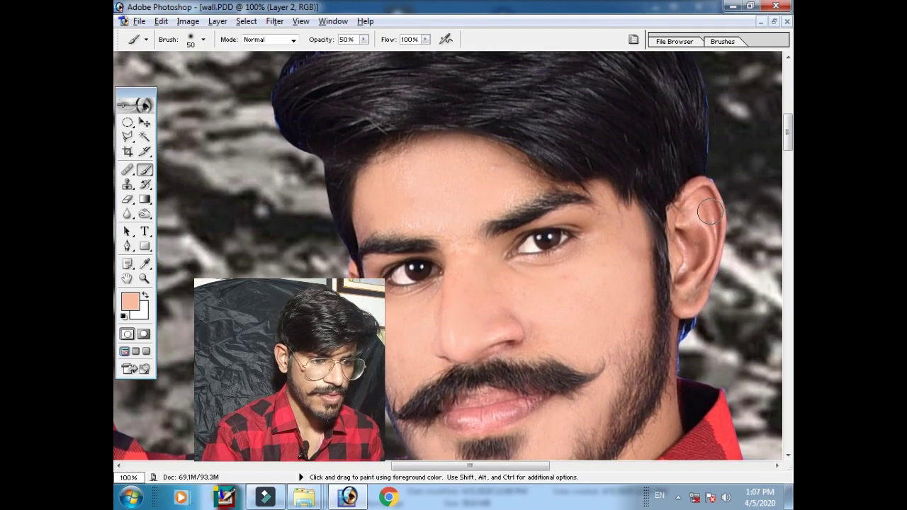
pyautogui.hotkey('ctrl', '+')
pyautogui.hscroll(5, 751, 199)
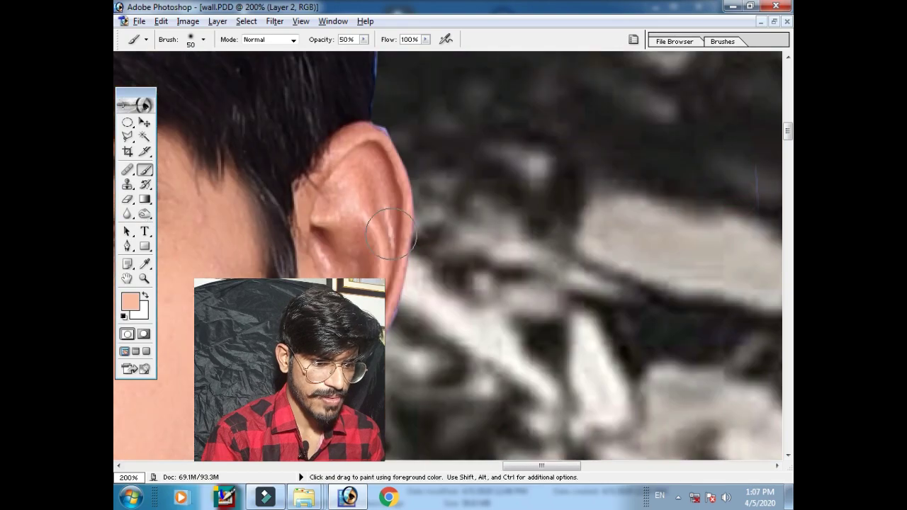
pyautogui.hotkey('ctrl', '-')
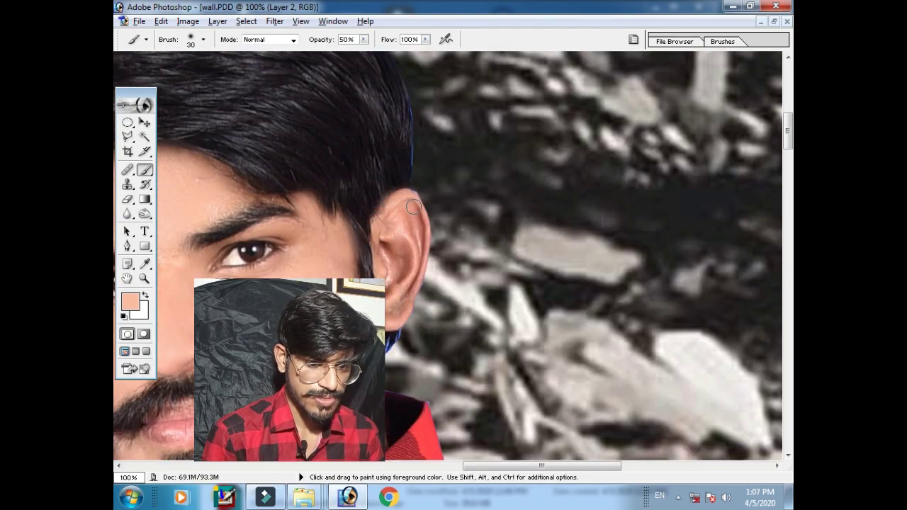
# - Pick a smaller preset brush, paint skin tone over the ear, then frame the jaw and neck
pyautogui.click(203, 40)
pyautogui.scroll(-2, 234, 134)
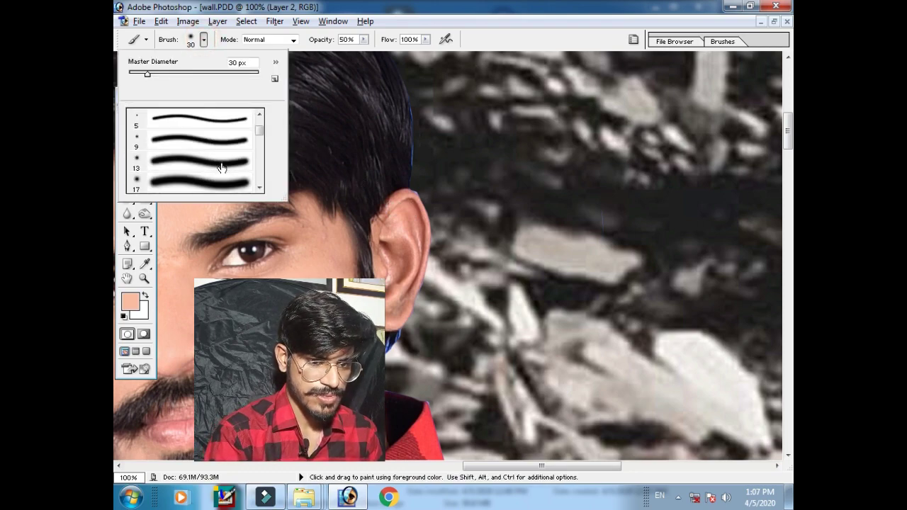
pyautogui.click(213, 162)
pyautogui.click(387, 211)
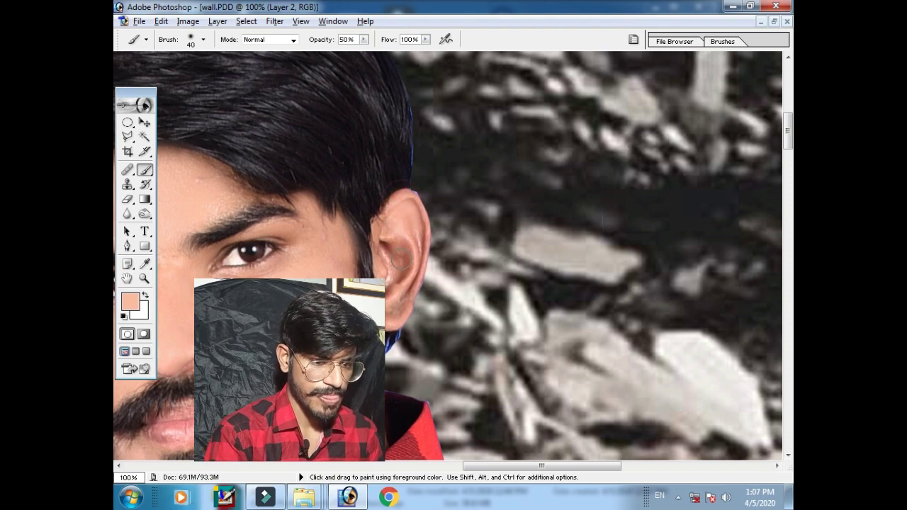
pyautogui.moveTo(389, 247); pyautogui.dragTo(398, 256)
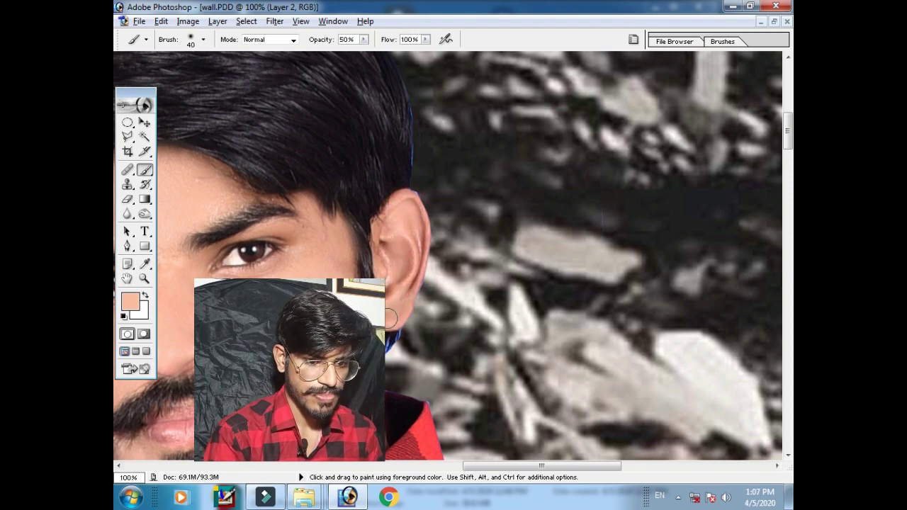
pyautogui.moveTo(378, 362); pyautogui.dragTo(396, 276)
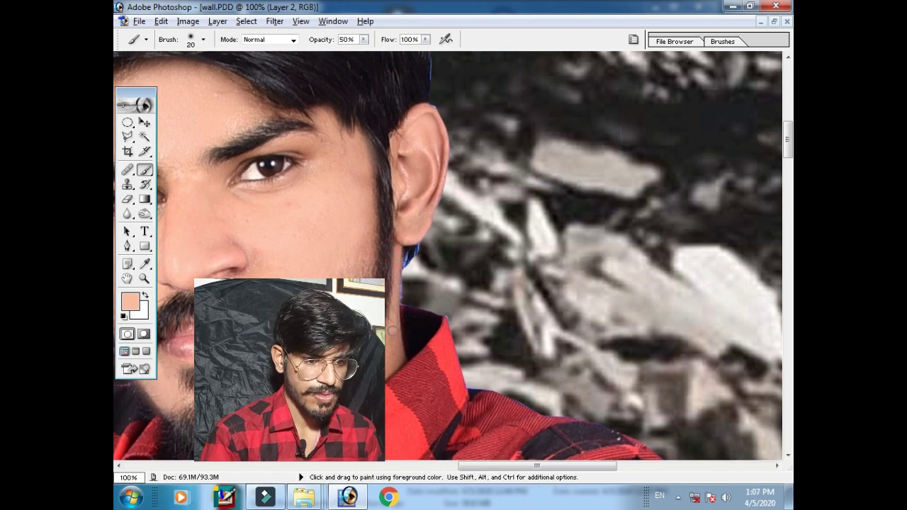
pyautogui.moveTo(392, 359); pyautogui.dragTo(410, 292)
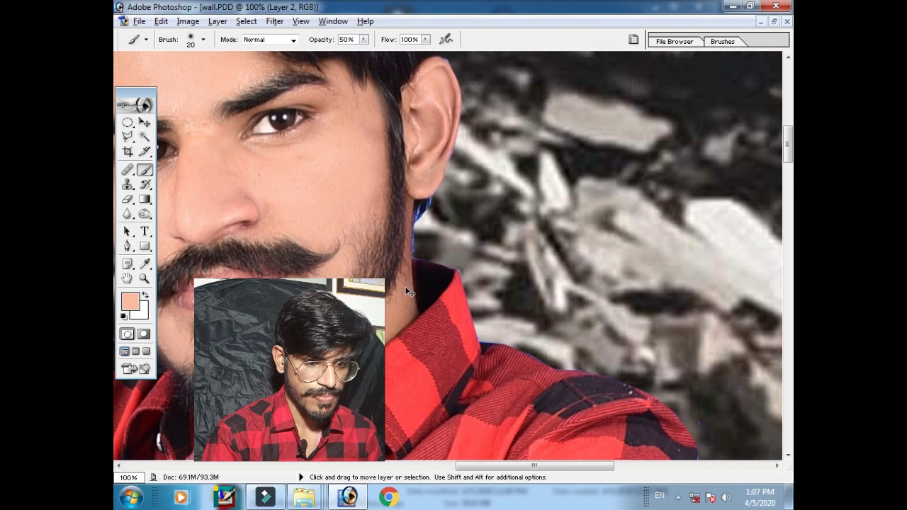
# - At 200% zoom, lighten the neck skin along the beard edge and above the collar
pyautogui.hotkey('ctrl', '+')
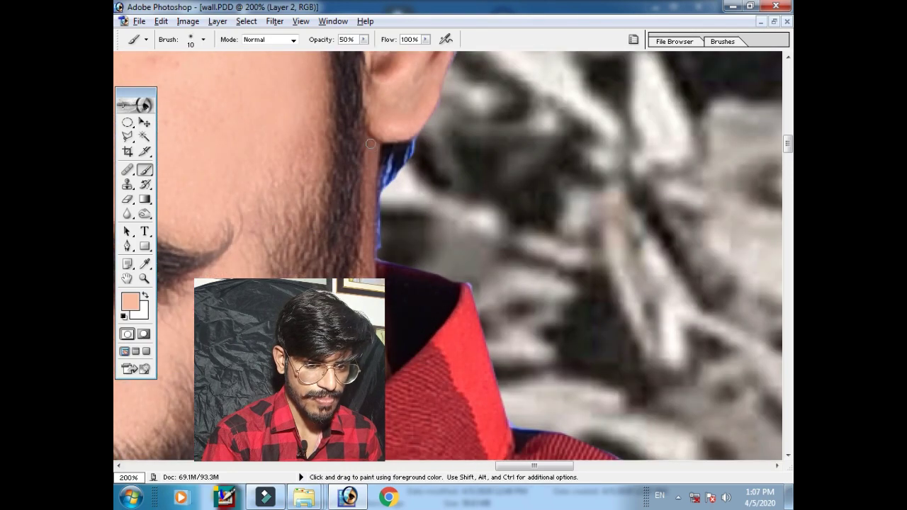
pyautogui.moveTo(369, 143); pyautogui.dragTo(365, 273)
pyautogui.moveTo(354, 359); pyautogui.dragTo(463, 203)
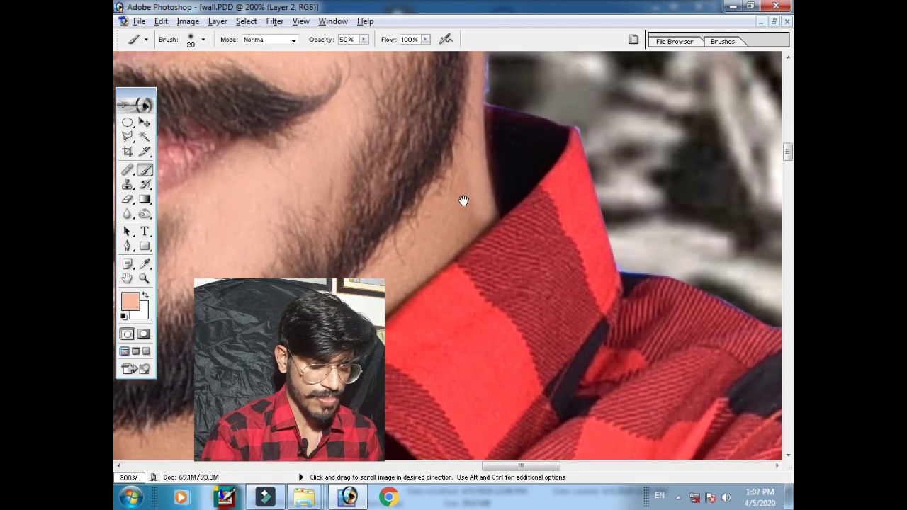
pyautogui.moveTo(464, 164)
pyautogui.mouseDown()
pyautogui.moveTo(404, 263)
pyautogui.moveTo(469, 208)
pyautogui.moveTo(411, 304)
pyautogui.moveTo(456, 156)
pyautogui.moveTo(397, 283)
pyautogui.mouseUp()
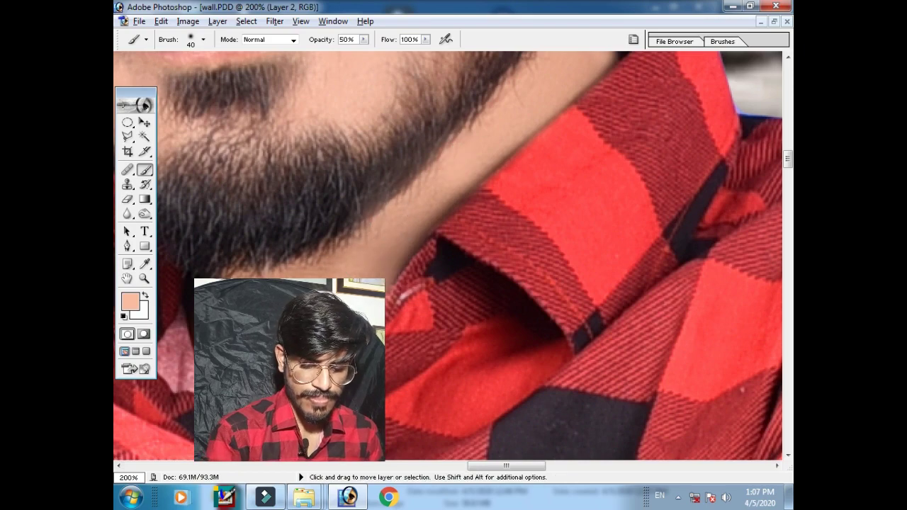
pyautogui.moveTo(426, 195)
pyautogui.mouseDown()
pyautogui.moveTo(494, 163)
pyautogui.moveTo(397, 227)
pyautogui.moveTo(283, 259)
pyautogui.moveTo(439, 206)
pyautogui.moveTo(375, 307)
pyautogui.mouseUp()
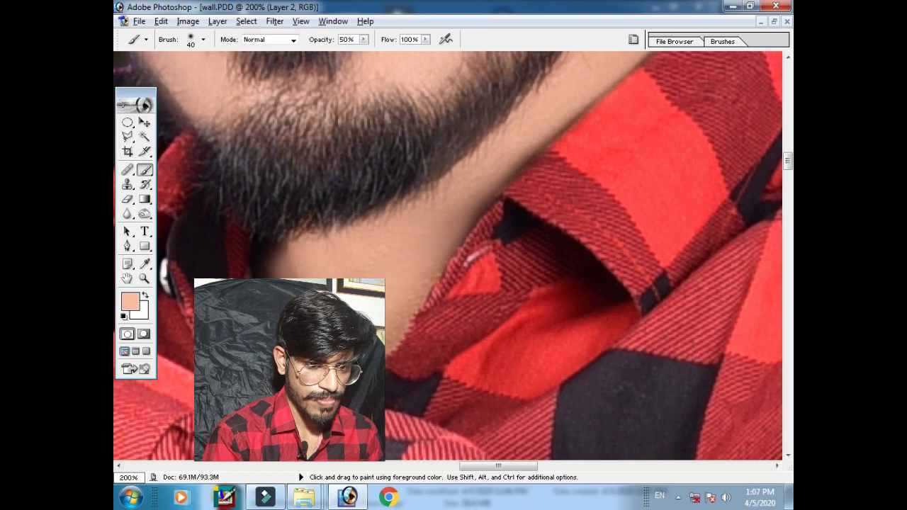
pyautogui.moveTo(269, 260)
pyautogui.mouseDown()
pyautogui.moveTo(339, 273)
pyautogui.moveTo(383, 324)
pyautogui.mouseUp()
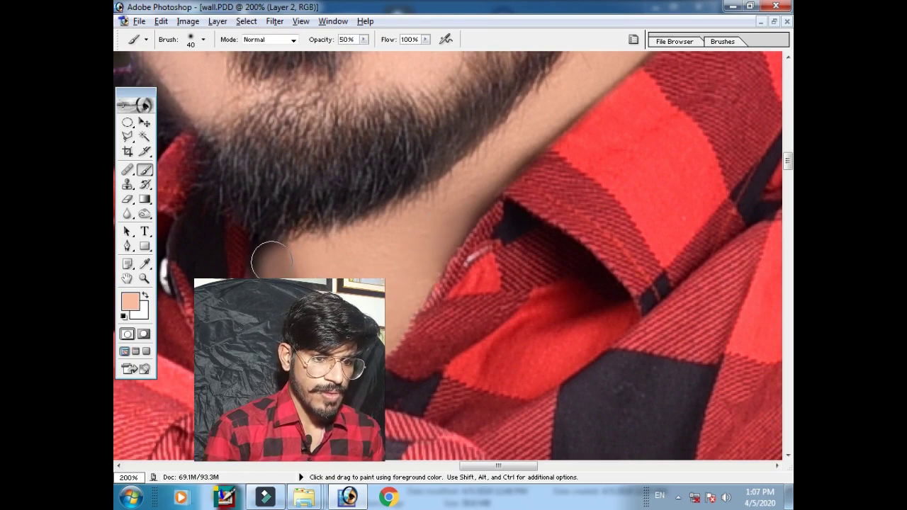
# - Undo the heavy neck strokes and repaint a fainter peach stroke along the neck
pyautogui.hotkey('ctrl', 'z')
pyautogui.hotkey('ctrl', '-')
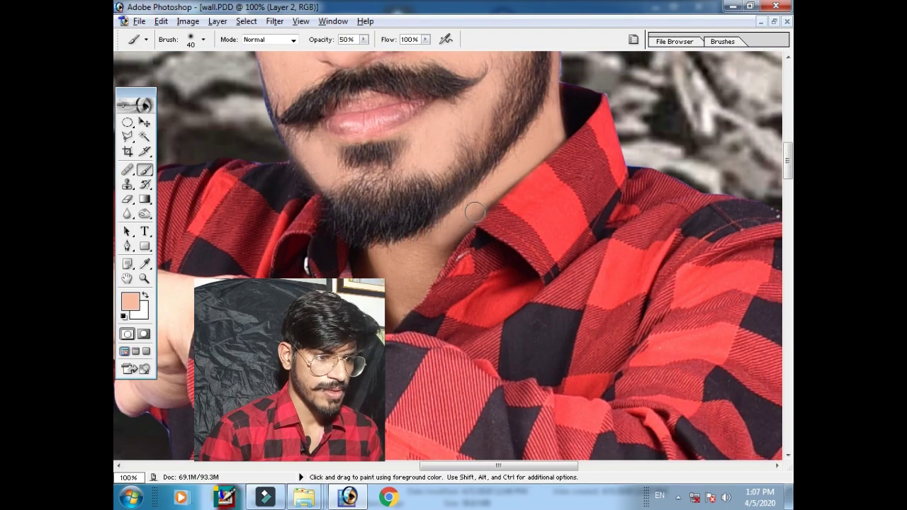
pyautogui.moveTo(475, 211); pyautogui.dragTo(395, 322)
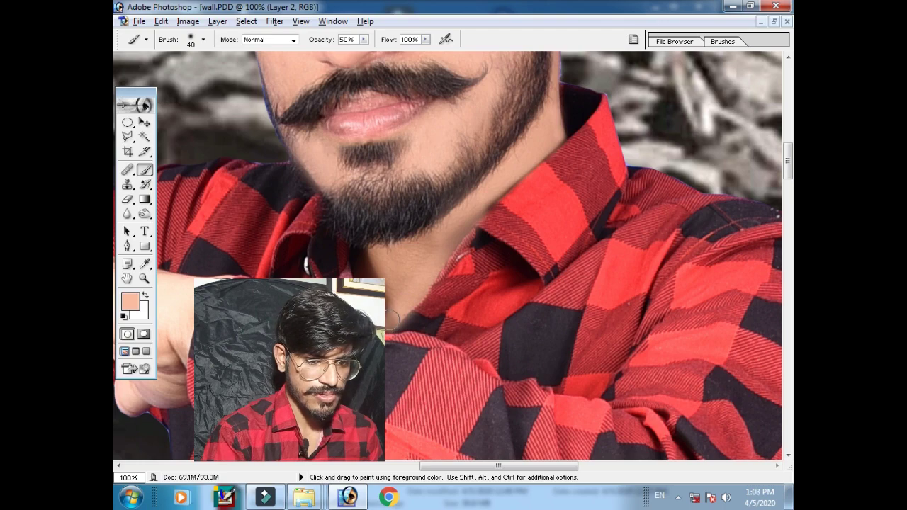
pyautogui.hotkey('ctrl', 'z')
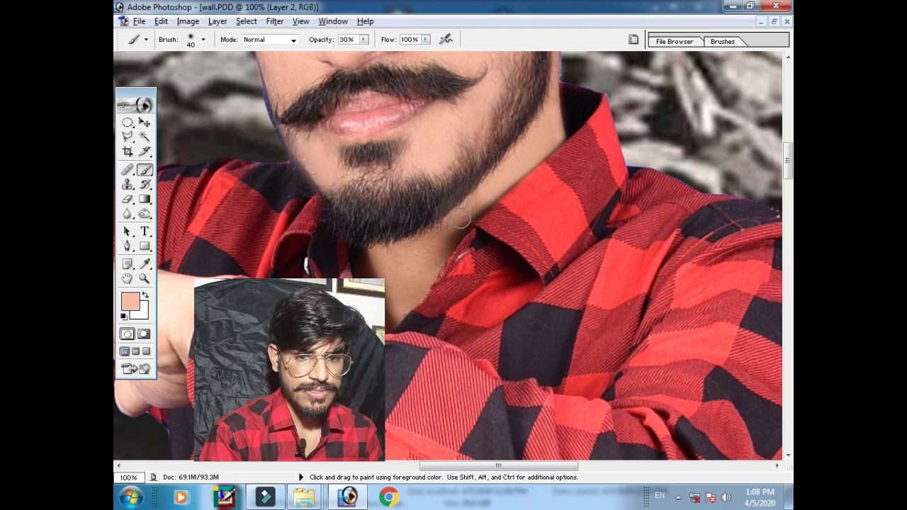
pyautogui.moveTo(485, 199); pyautogui.dragTo(410, 299)
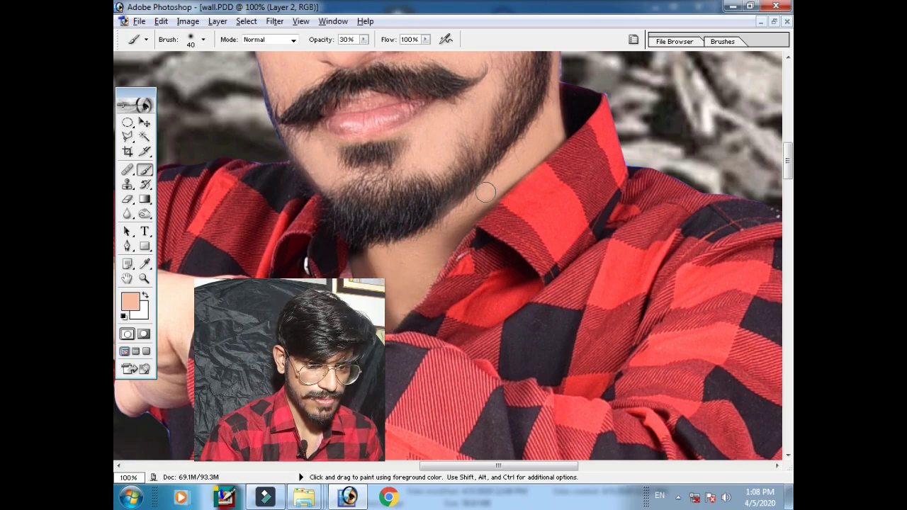
pyautogui.moveTo(535, 102); pyautogui.dragTo(496, 297)
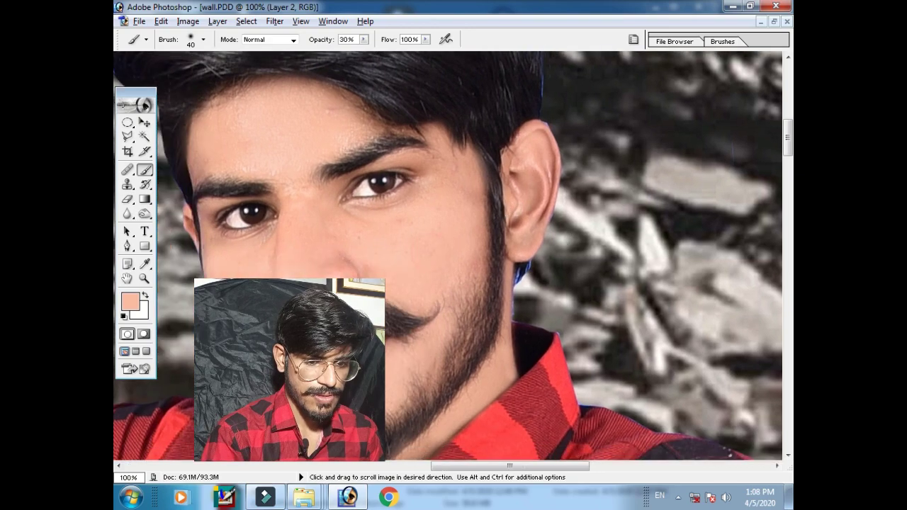
# - Switch to the Eraser with a 21 px brush, zoomed in on the hair edge
pyautogui.click(127, 199)
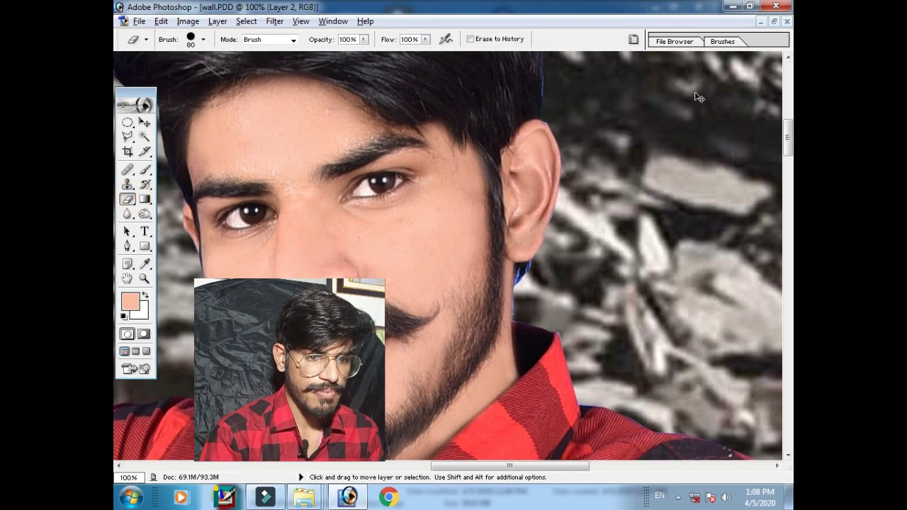
pyautogui.hotkey('ctrl', '+')
pyautogui.moveTo(718, 91); pyautogui.dragTo(604, 202)
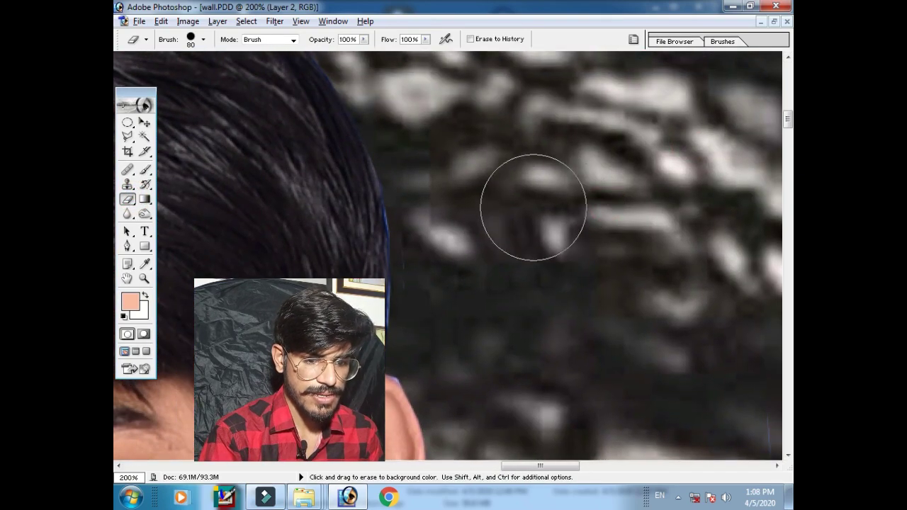
pyautogui.press('[')
pyautogui.press('[')
pyautogui.press('[')
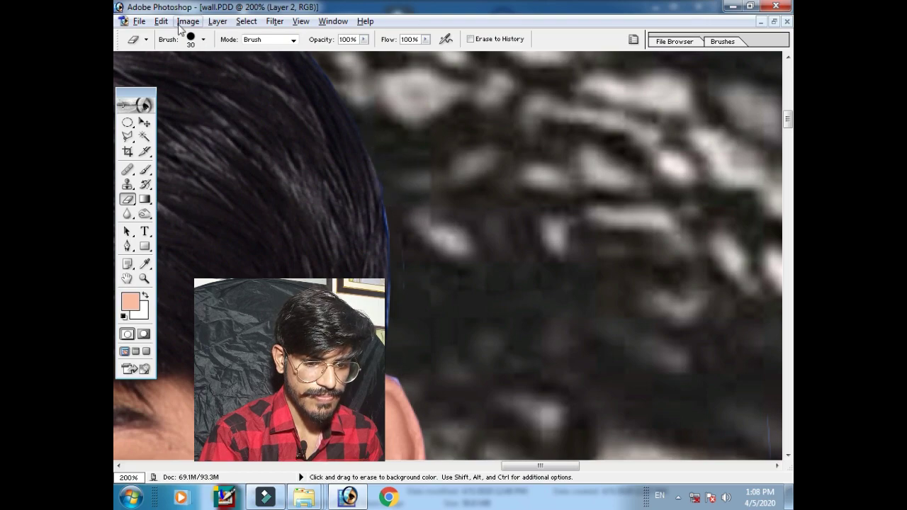
pyautogui.click(202, 40)
pyautogui.scroll(-2, 215, 132)
pyautogui.click(217, 141)
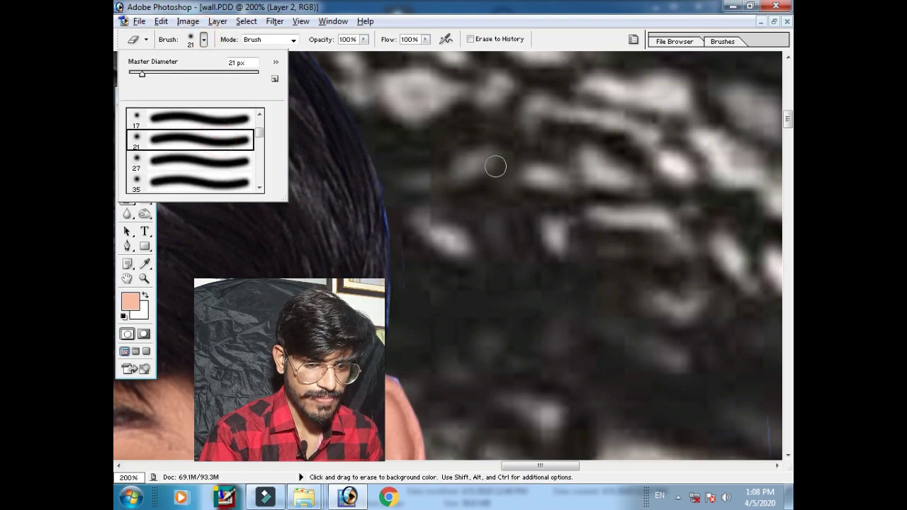
pyautogui.click(532, 173)
# - Erase the stray fringe along the hair edge and in a straight line along the ear
pyautogui.click(379, 152)
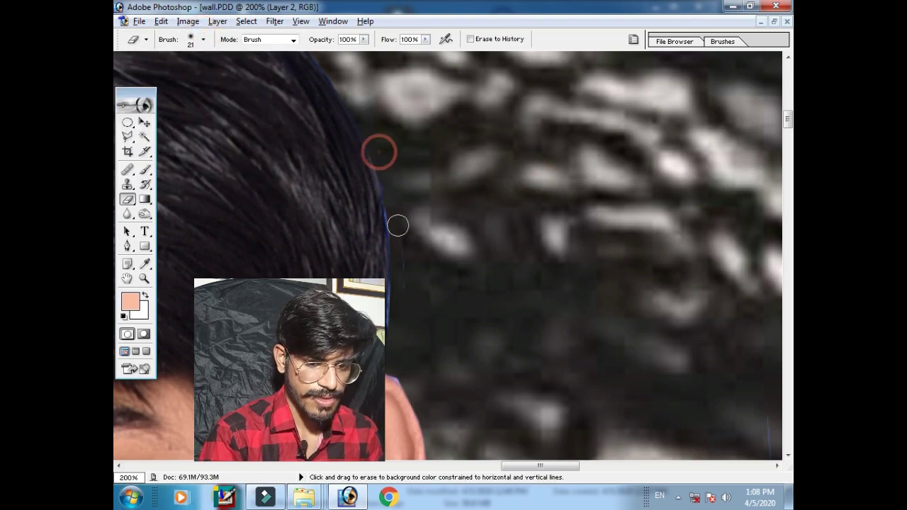
pyautogui.click(397, 231)
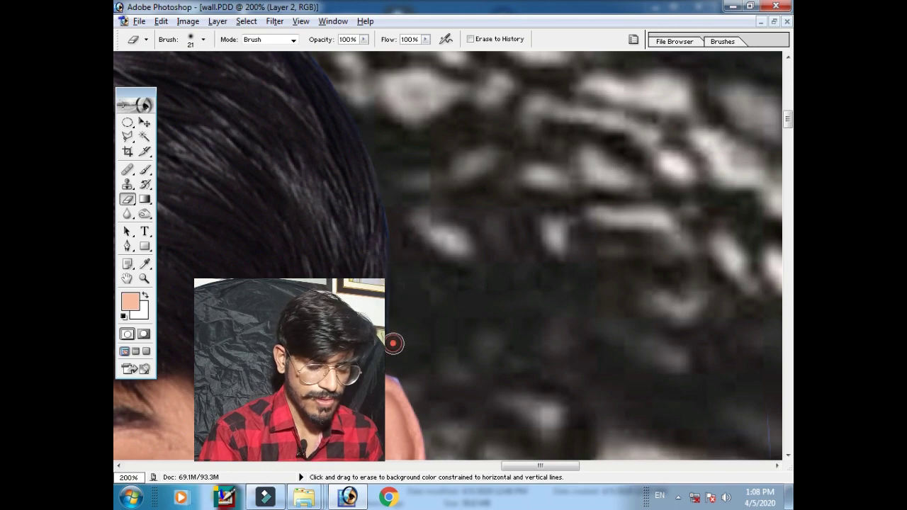
pyautogui.click(399, 272)
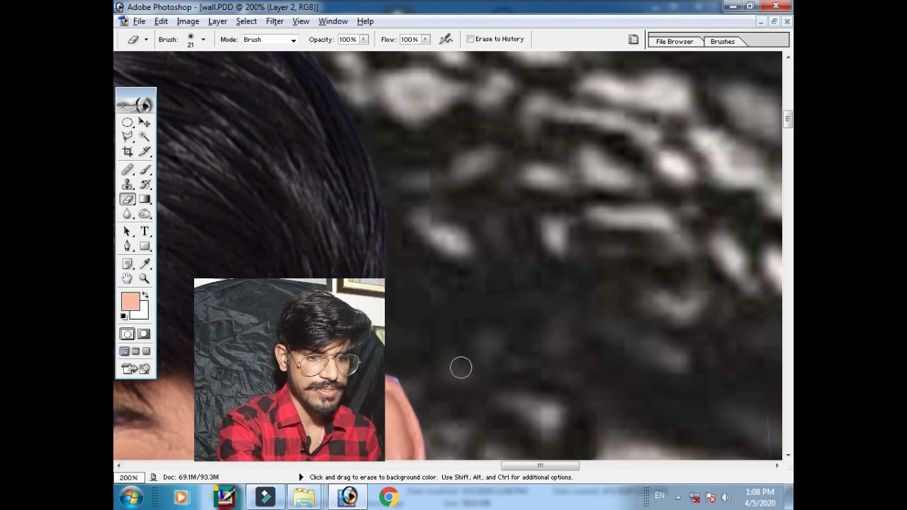
pyautogui.click(463, 371)
pyautogui.moveTo(443, 340); pyautogui.dragTo(404, 126)
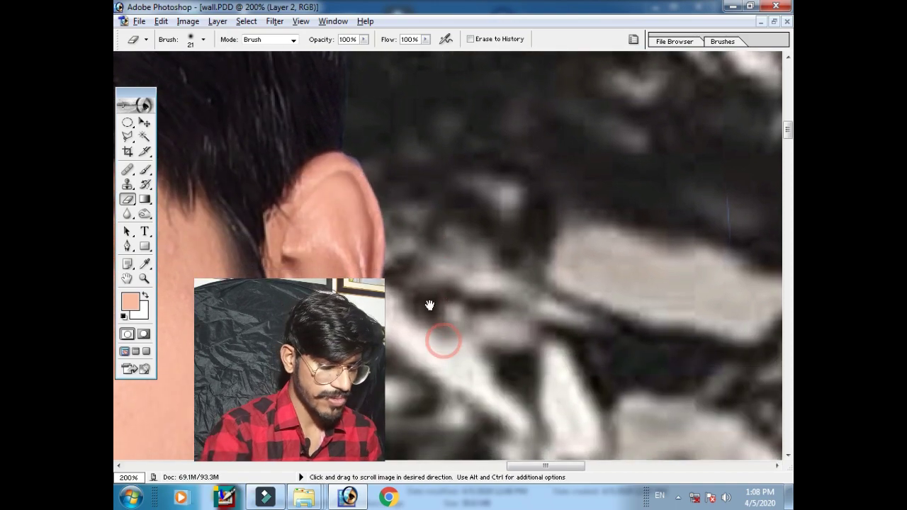
pyautogui.keyDown('shift'); pyautogui.click(397, 208); pyautogui.keyUp('shift')
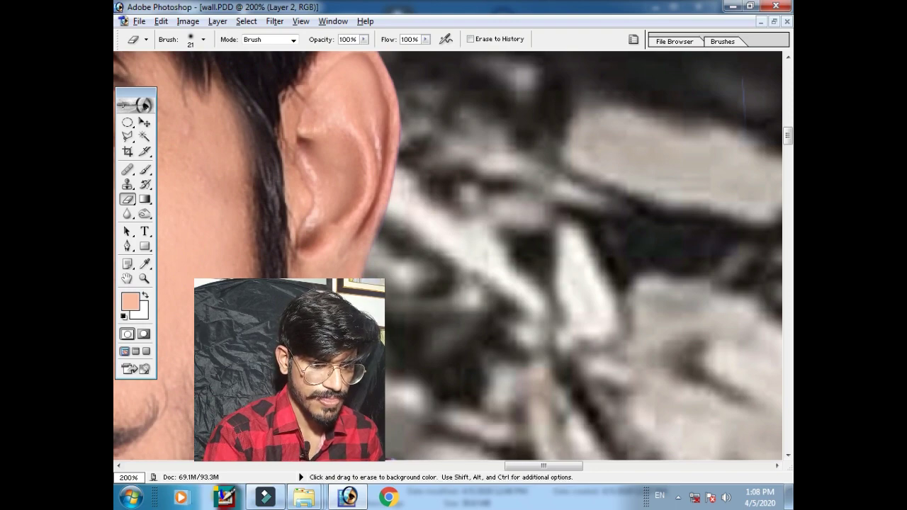
pyautogui.scroll(-2, 448, 255)
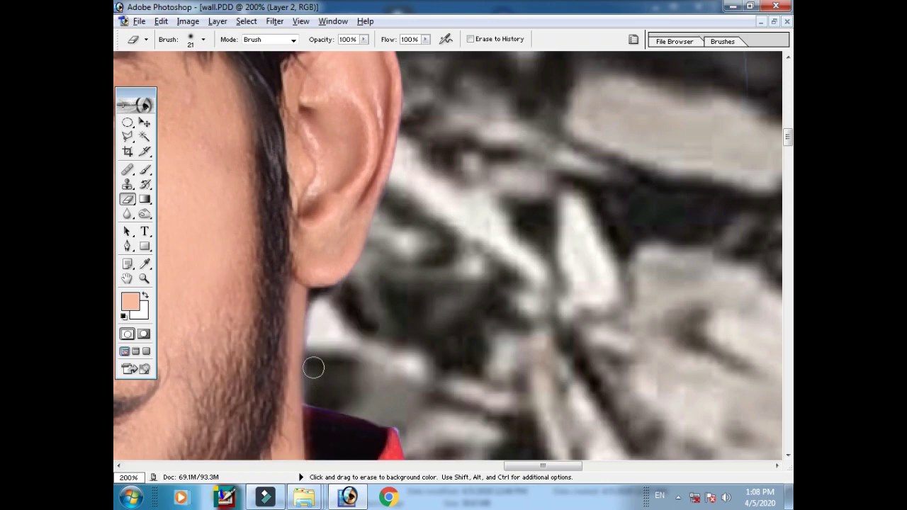
# - At 100% zoom, erase a straight line along the face and shoulder edge
pyautogui.hotkey('ctrl', '-')
pyautogui.hotkey('ctrl', '-')
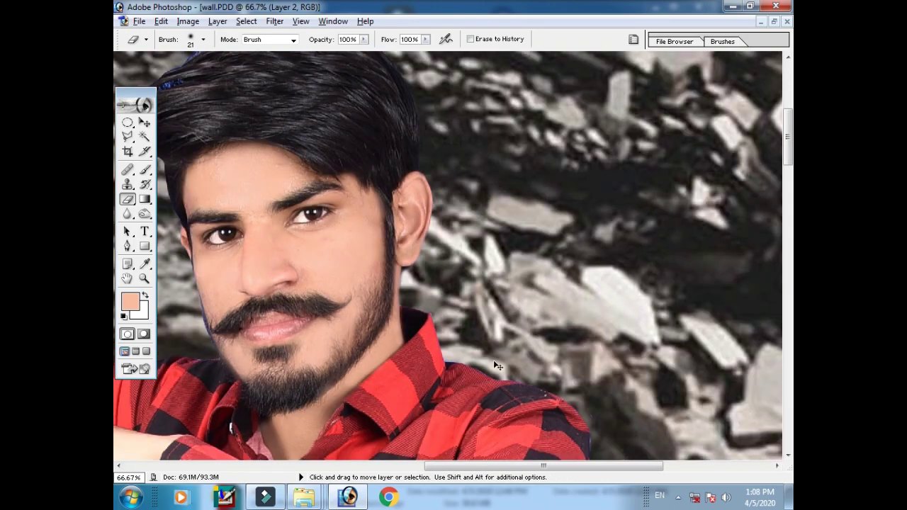
pyautogui.hotkey('ctrl', '-')
pyautogui.hotkey('ctrl', '-')
pyautogui.hotkey('ctrl', '+')
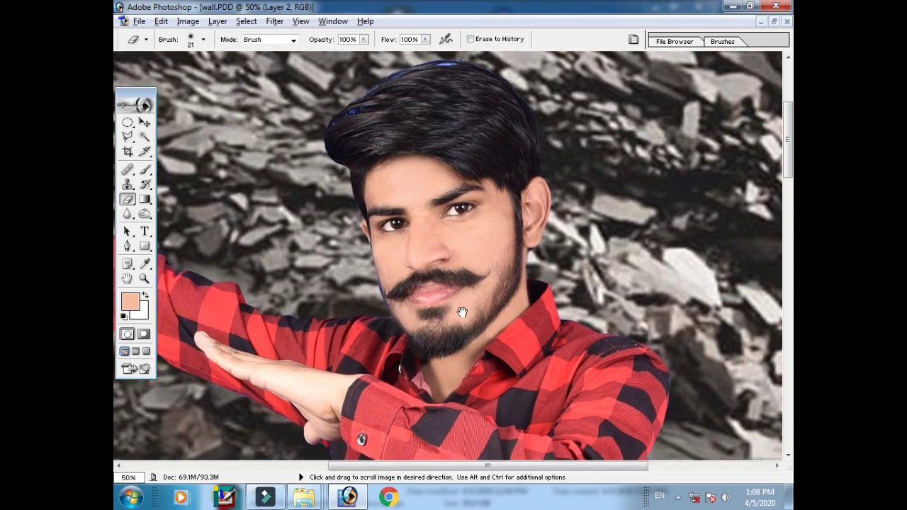
pyautogui.moveTo(397, 334); pyautogui.dragTo(465, 305)
pyautogui.hotkey('ctrl', '+')
pyautogui.moveTo(345, 295); pyautogui.dragTo(394, 300)
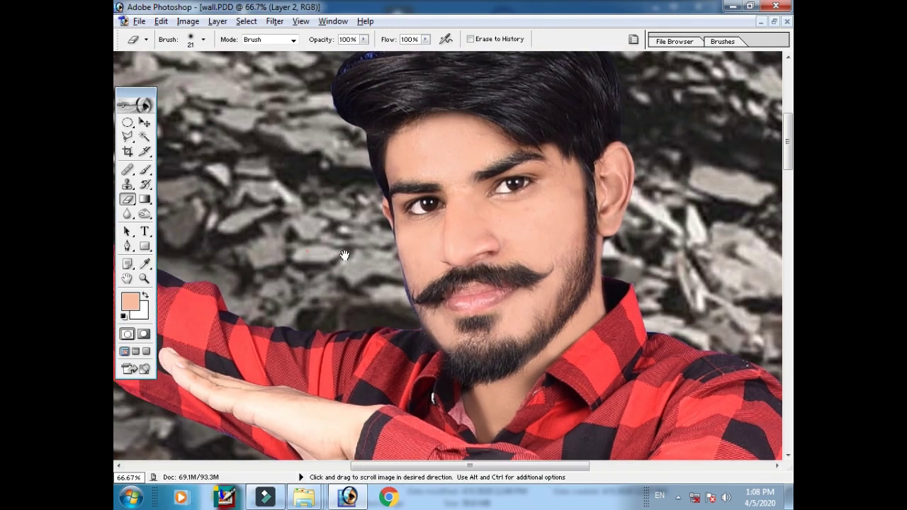
pyautogui.hotkey('ctrl', '+')
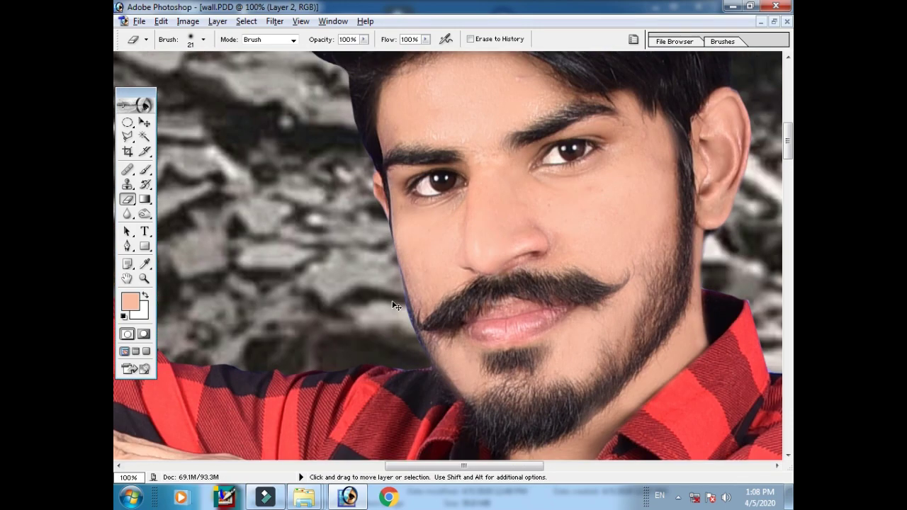
pyautogui.moveTo(396, 352); pyautogui.dragTo(442, 333)
pyautogui.keyDown('shift'); pyautogui.click(465, 337); pyautogui.keyUp('shift')
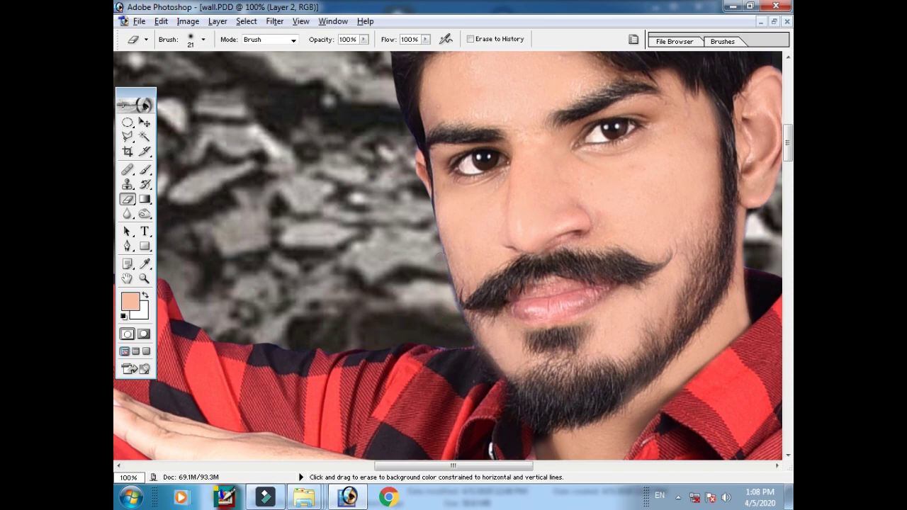
# - Zoom out to show the whole composite, then minimize the wall document window
pyautogui.hotkey('ctrl', '-')
pyautogui.hotkey('ctrl', '-')
pyautogui.hotkey('ctrl', '-')
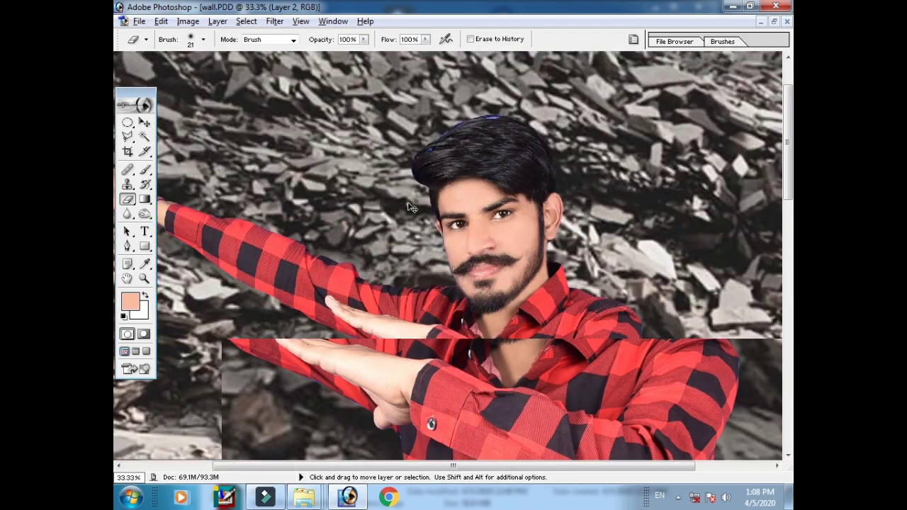
pyautogui.hotkey('ctrl', '-')
pyautogui.hotkey('ctrl', '+')
pyautogui.hotkey('ctrl', '-')
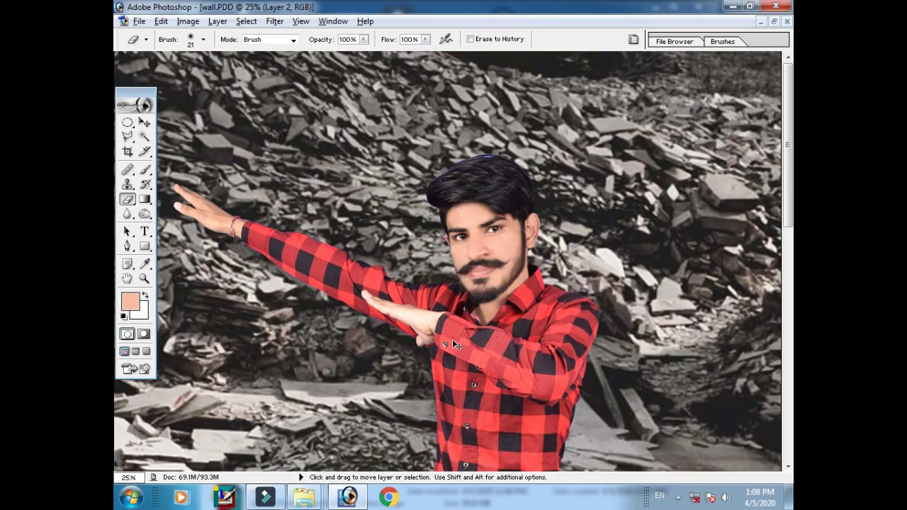
pyautogui.hotkey('ctrl', '-')
pyautogui.hotkey('ctrl', '-')
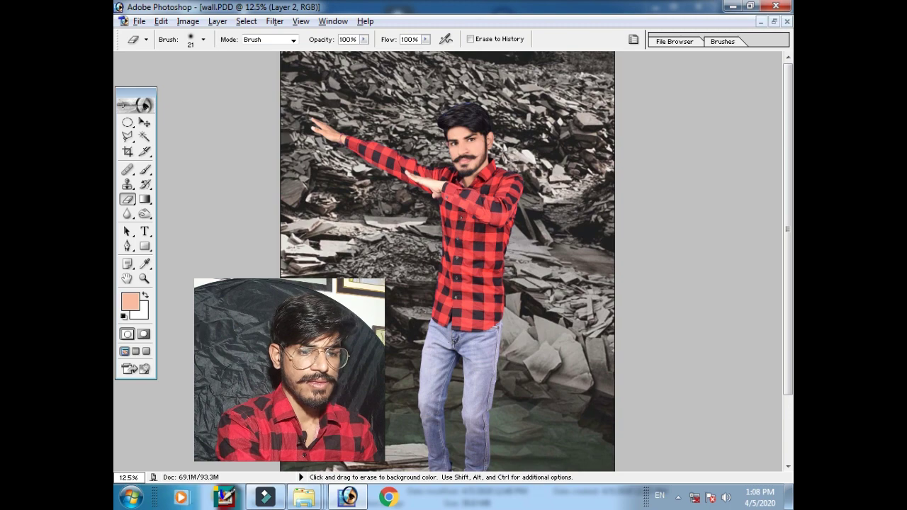
pyautogui.hotkey('ctrl', '-')
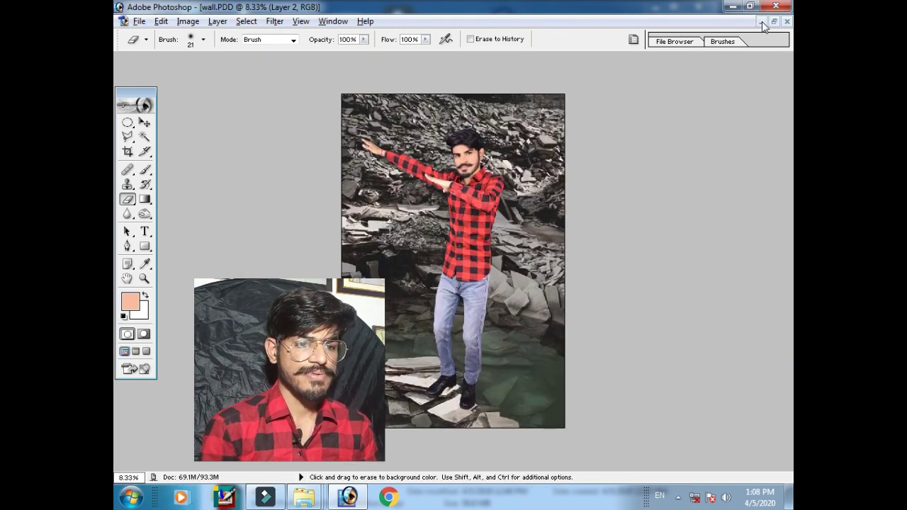
pyautogui.click(760, 21)
pyautogui.moveTo(304, 498)
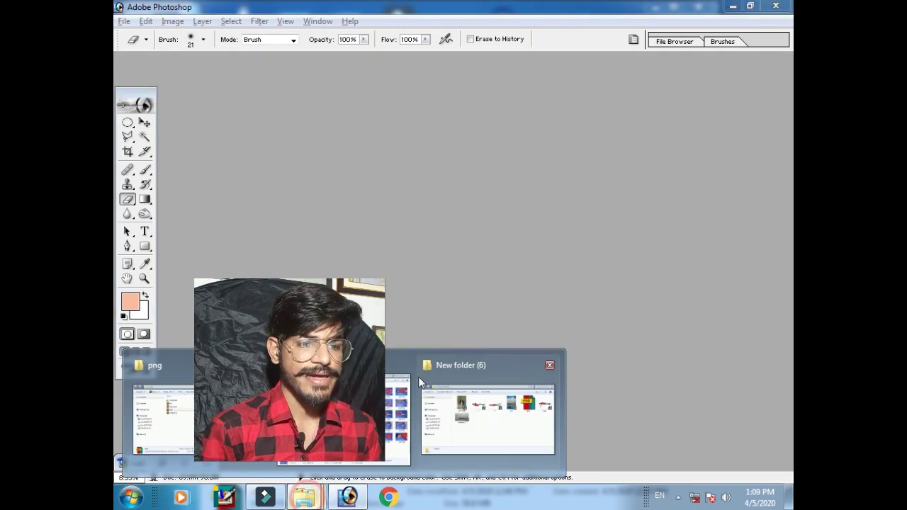
# - Open the sky image in Photoshop from the source-images folder
pyautogui.click(156, 366)
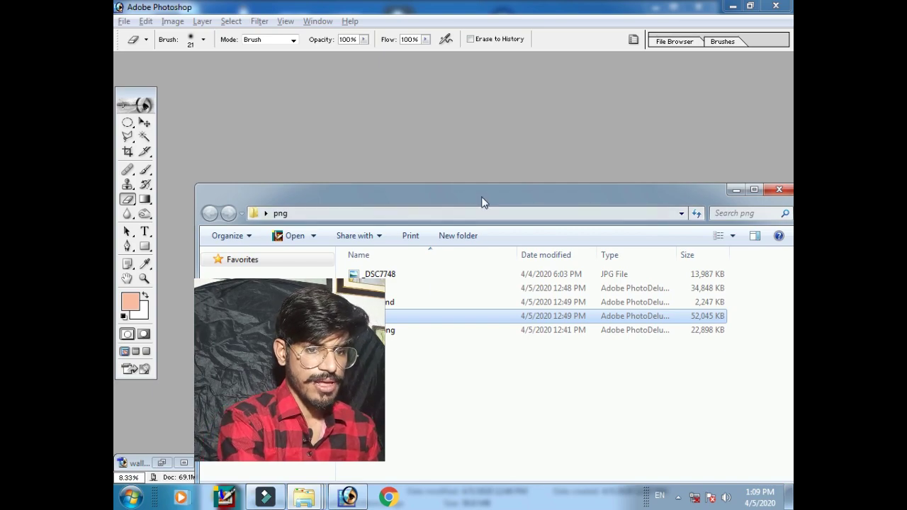
pyautogui.moveTo(482, 201); pyautogui.dragTo(459, 143)
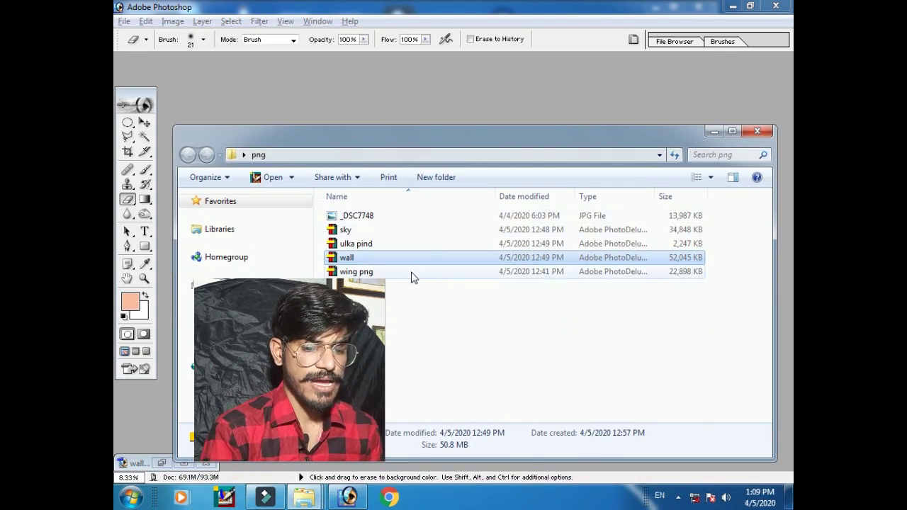
pyautogui.moveTo(348, 230); pyautogui.dragTo(384, 109)
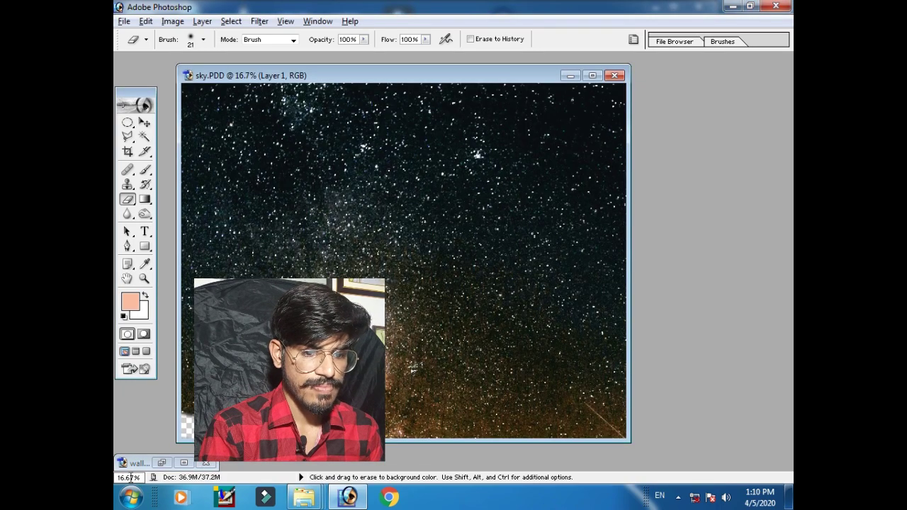
pyautogui.click(183, 463)
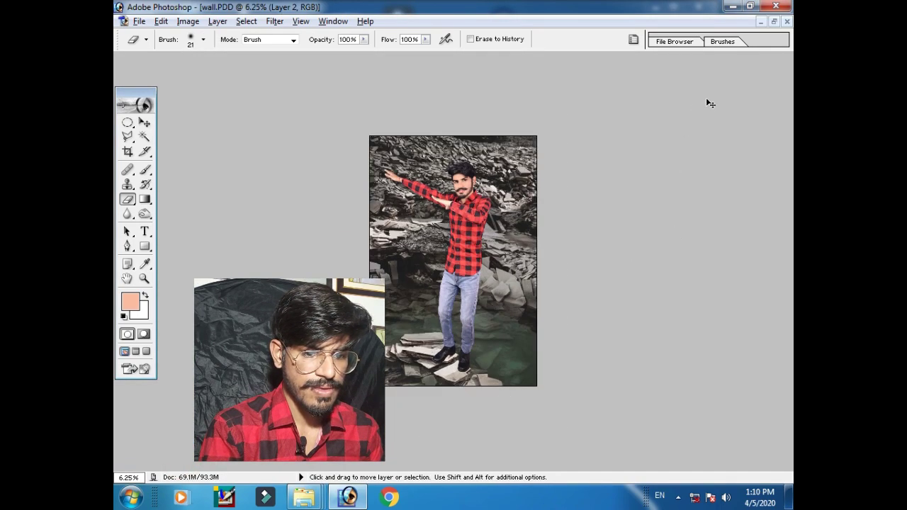
pyautogui.click(761, 22)
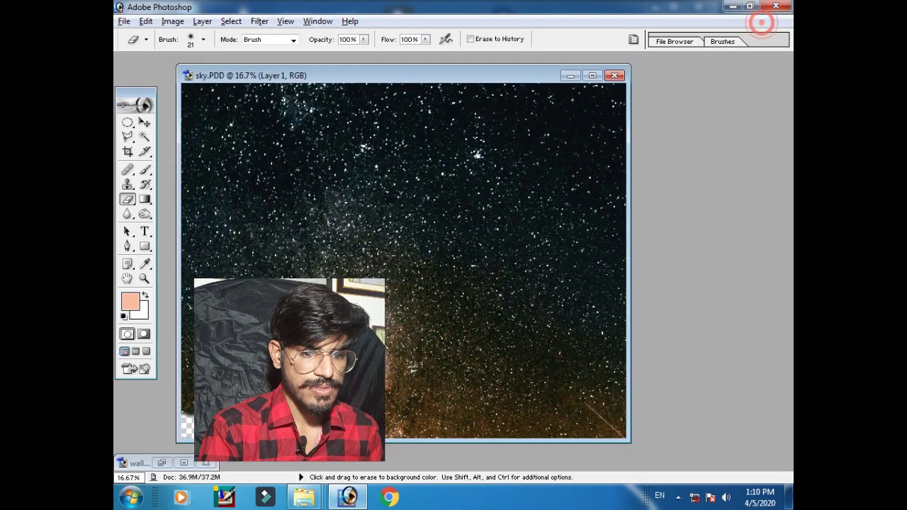
pyautogui.click(183, 462)
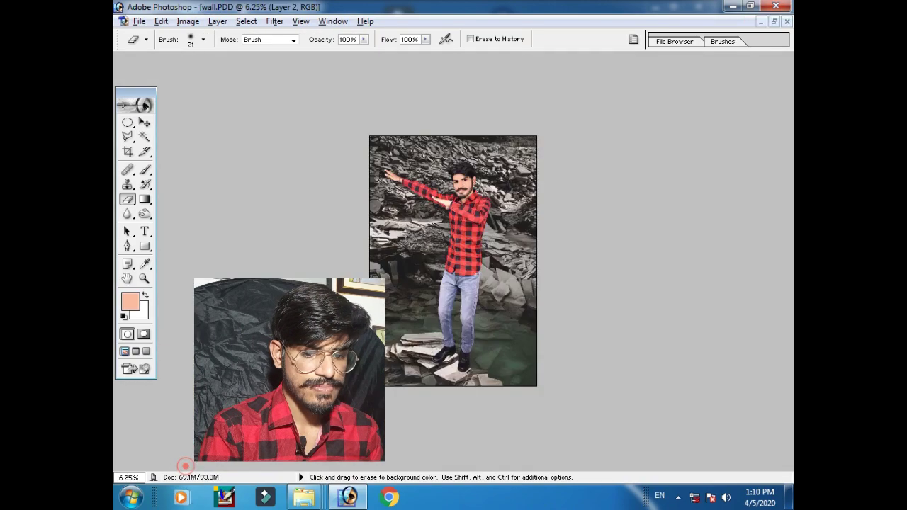
# - With wall and sky side by side, move the sky layer into the wall image as Layer 3
pyautogui.click(773, 22)
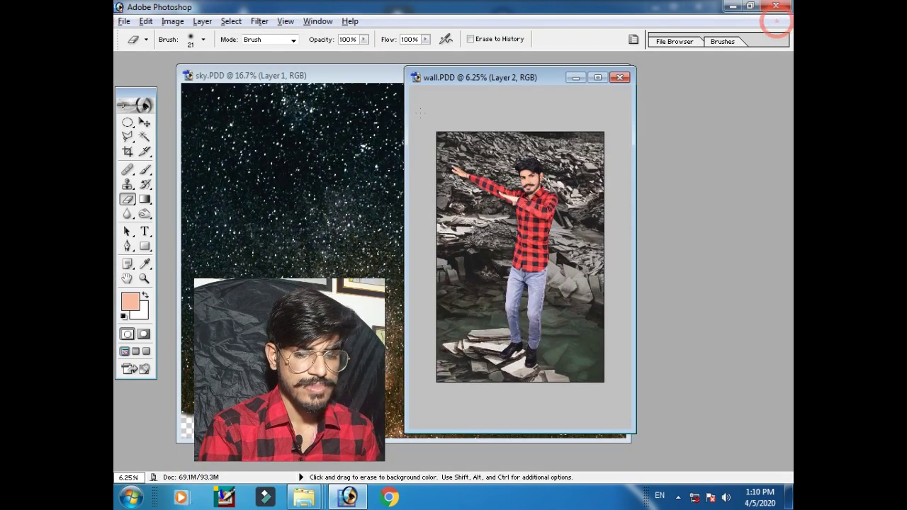
pyautogui.moveTo(490, 73); pyautogui.dragTo(612, 68)
pyautogui.click(503, 75)
pyautogui.hotkey('ctrl', '-')
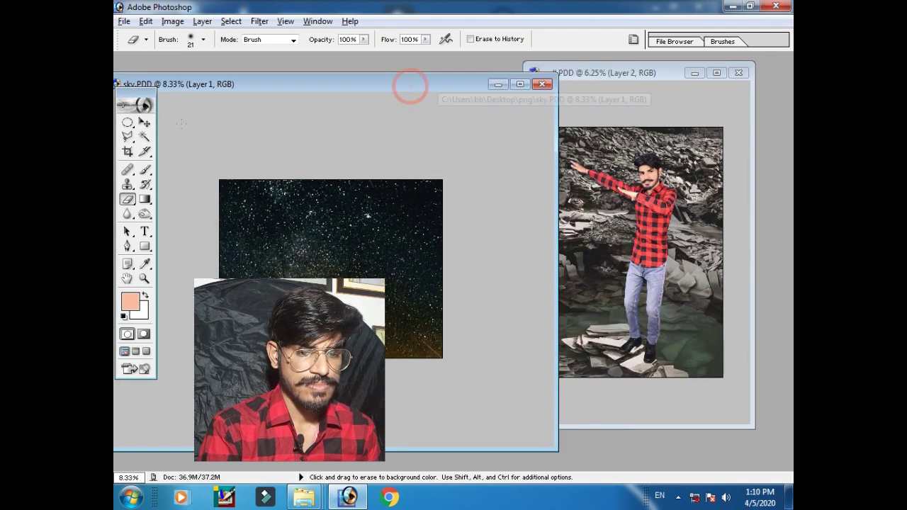
pyautogui.press('v')
pyautogui.moveTo(340, 234); pyautogui.dragTo(612, 212)
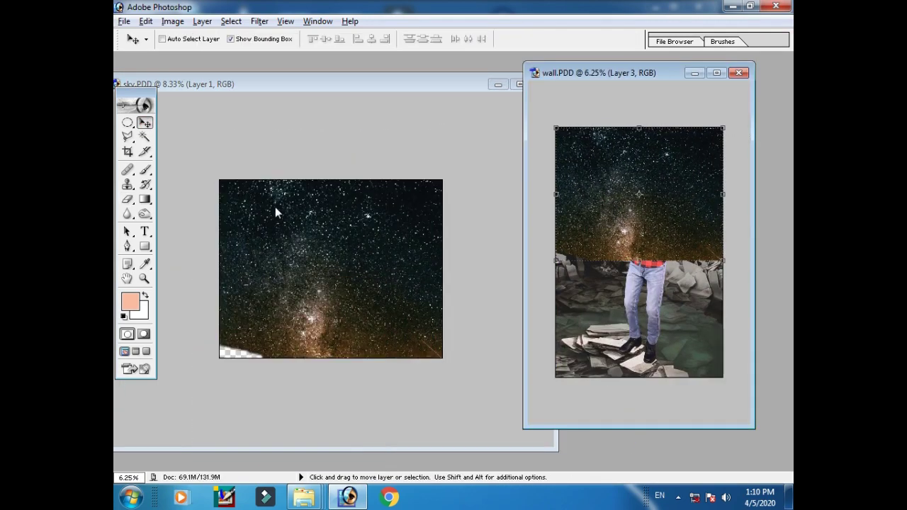
pyautogui.click(695, 73)
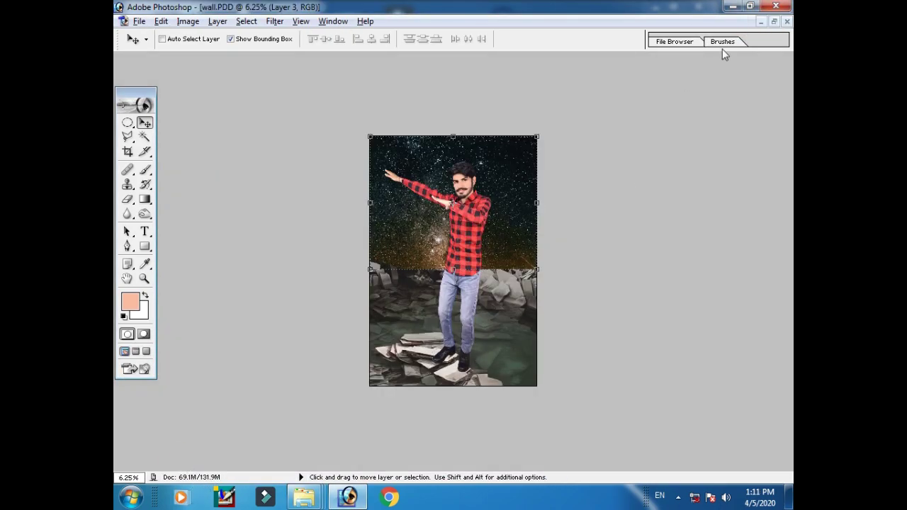
# - Move the ulka pind meteor streaks into the sky as Layer 4, enlarge about 104%, and close ulka pind
pyautogui.click(774, 21)
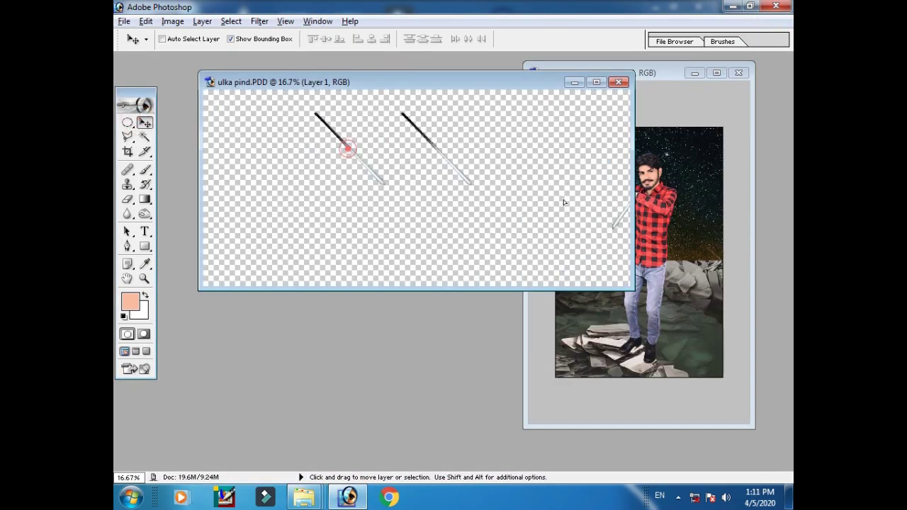
pyautogui.moveTo(564, 203); pyautogui.dragTo(663, 204)
pyautogui.moveTo(716, 220); pyautogui.dragTo(673, 172)
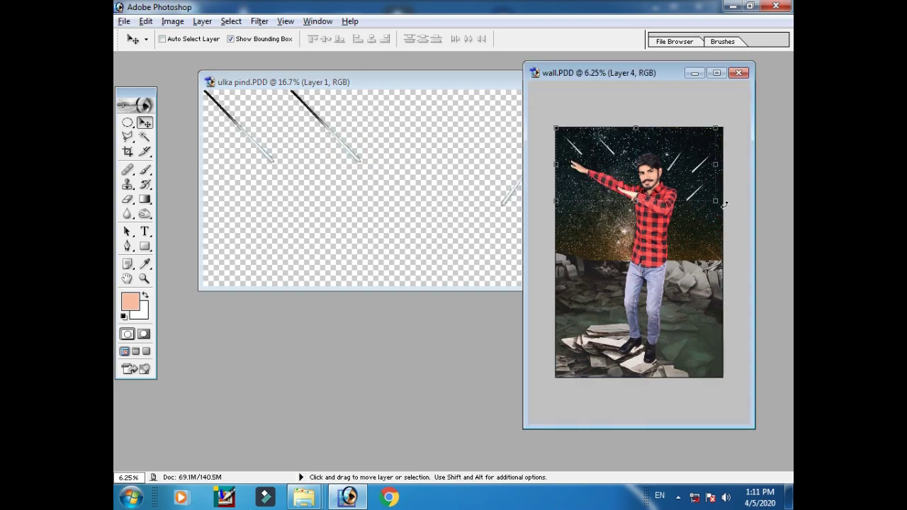
pyautogui.moveTo(716, 203); pyautogui.dragTo(722, 206)
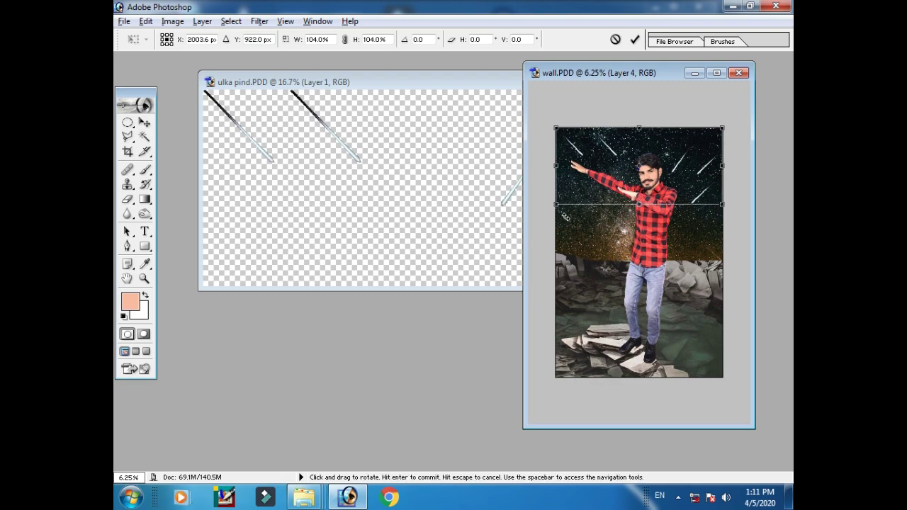
pyautogui.click(634, 40)
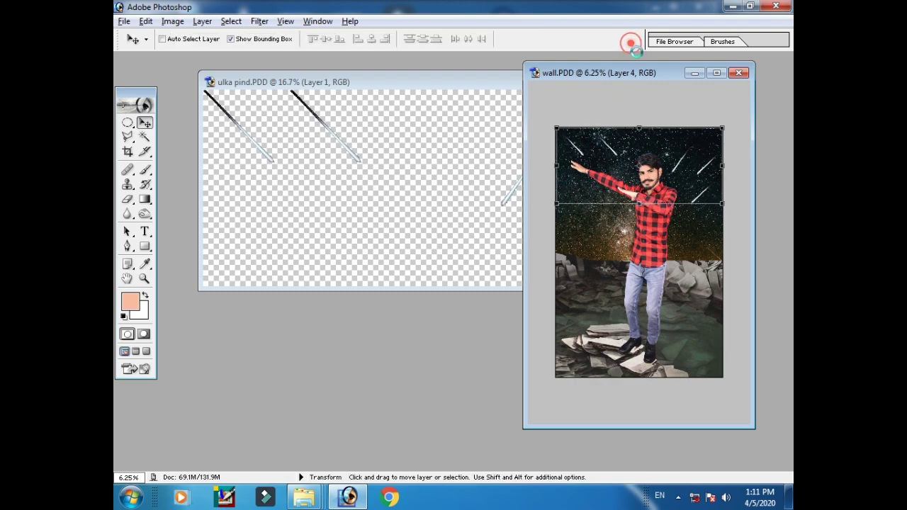
pyautogui.click(470, 78)
pyautogui.click(618, 82)
pyautogui.moveTo(552, 73); pyautogui.dragTo(412, 73)
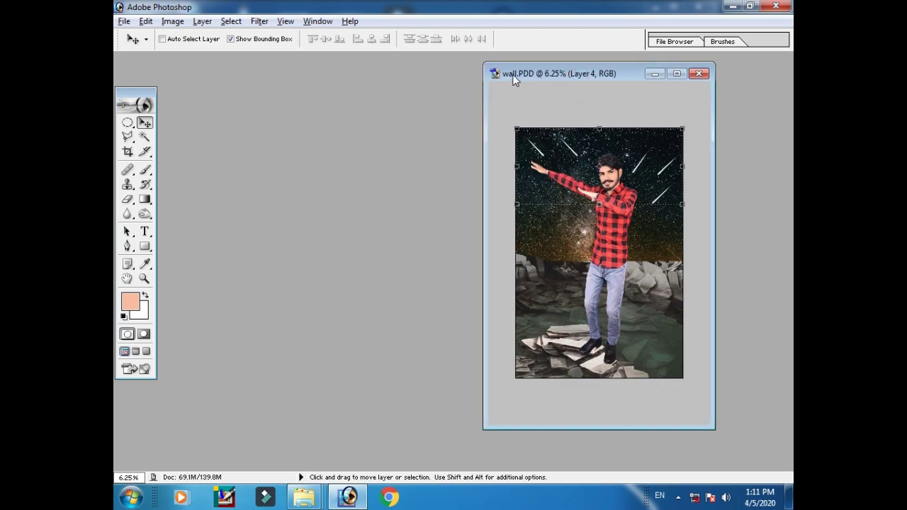
# - Open wing png from the source folder and move the wings into the wall image behind the man
pyautogui.moveTo(304, 498)
pyautogui.click(312, 418)
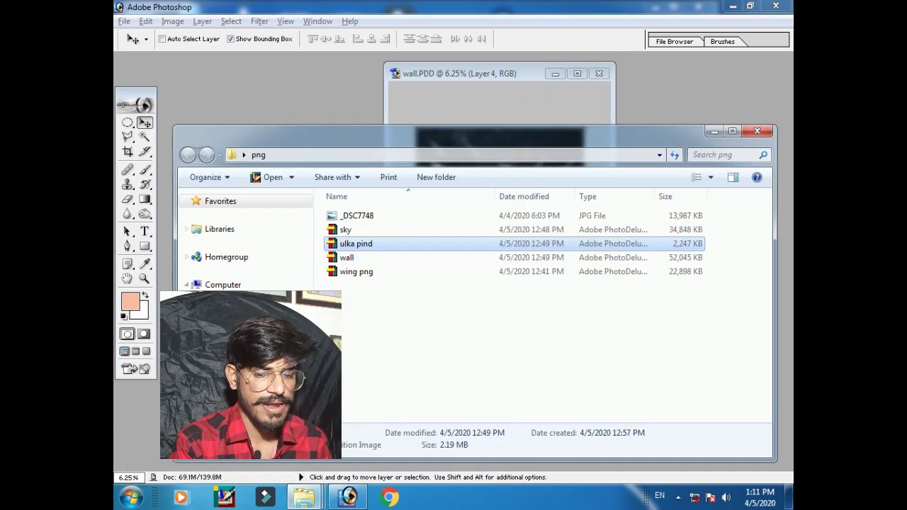
pyautogui.click(347, 355)
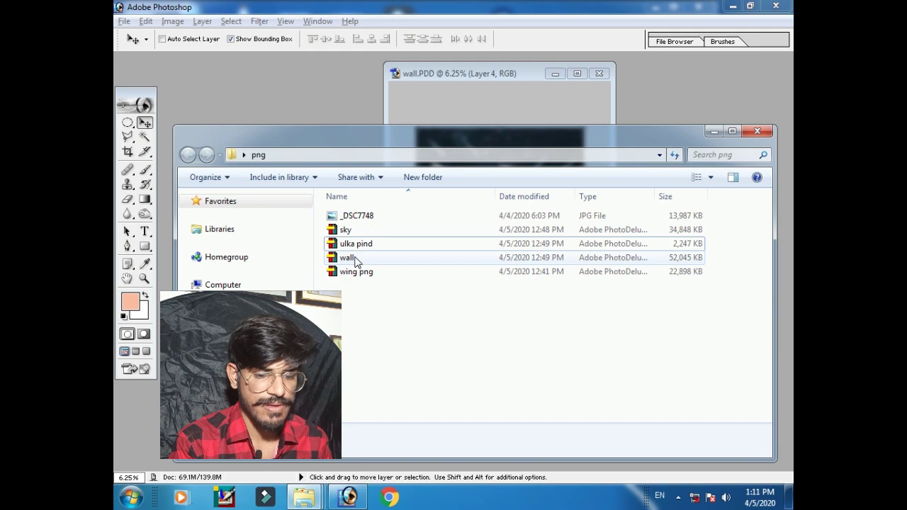
pyautogui.moveTo(347, 258)
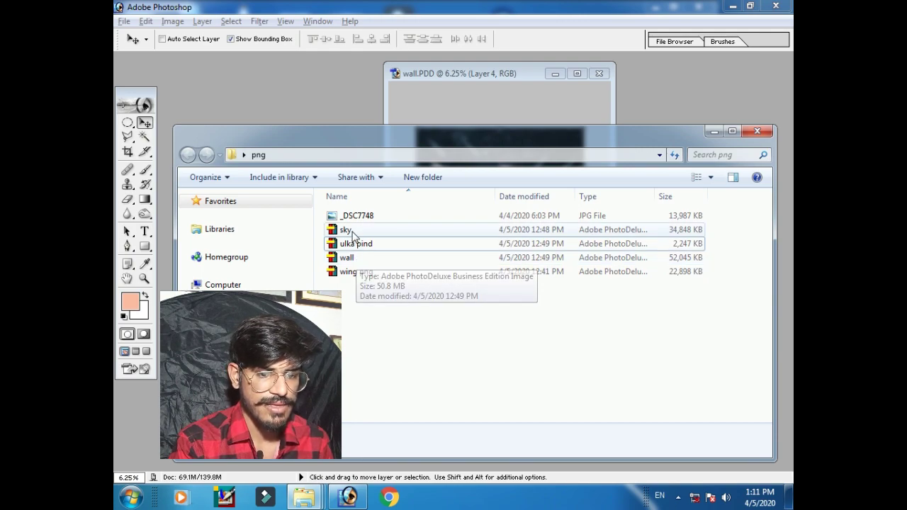
pyautogui.click(345, 230)
pyautogui.click(365, 244)
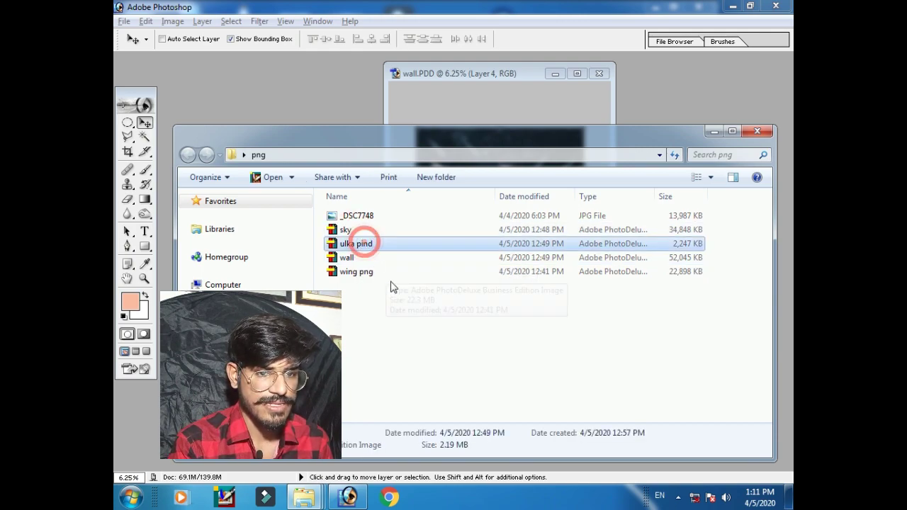
pyautogui.click(366, 271)
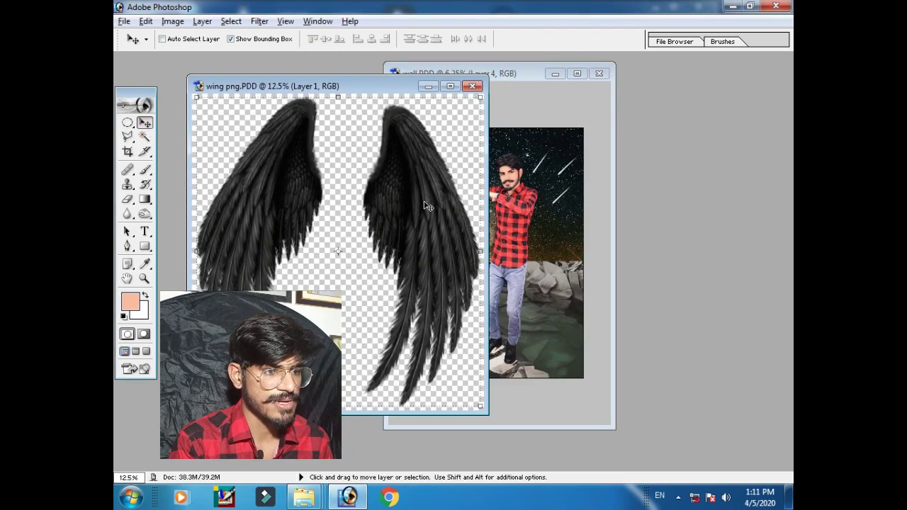
pyautogui.moveTo(401, 201); pyautogui.dragTo(547, 242)
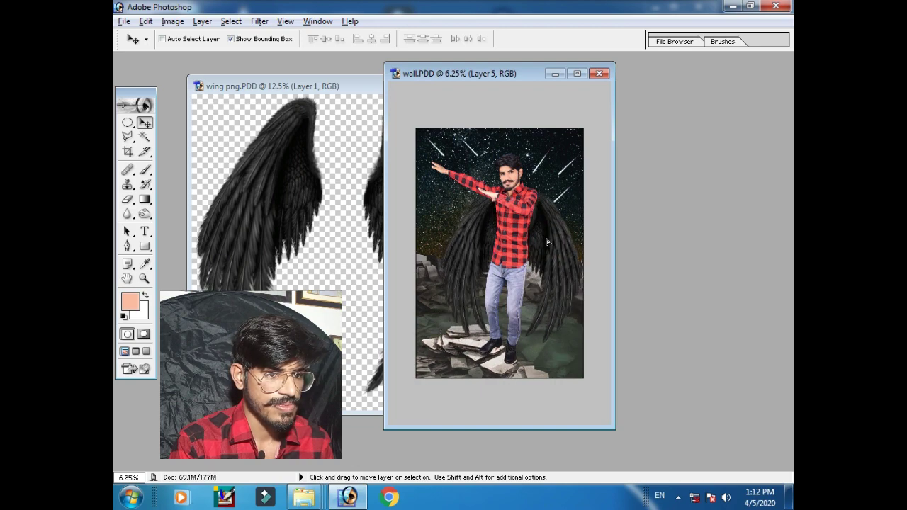
# - Maximize the composite at 12.5%, nudge the wings upward, and bring up Levels
pyautogui.hotkey('ctrl', '+')
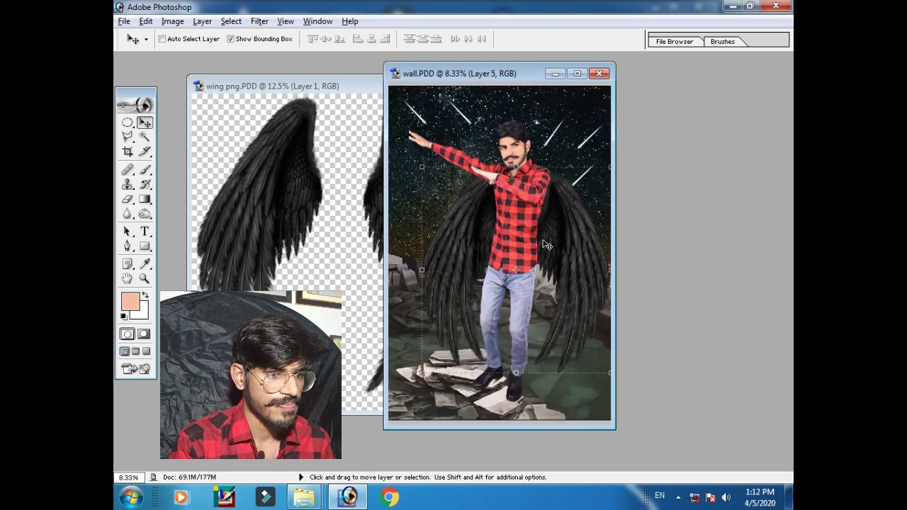
pyautogui.click(577, 74)
pyautogui.hotkey('ctrl', '-')
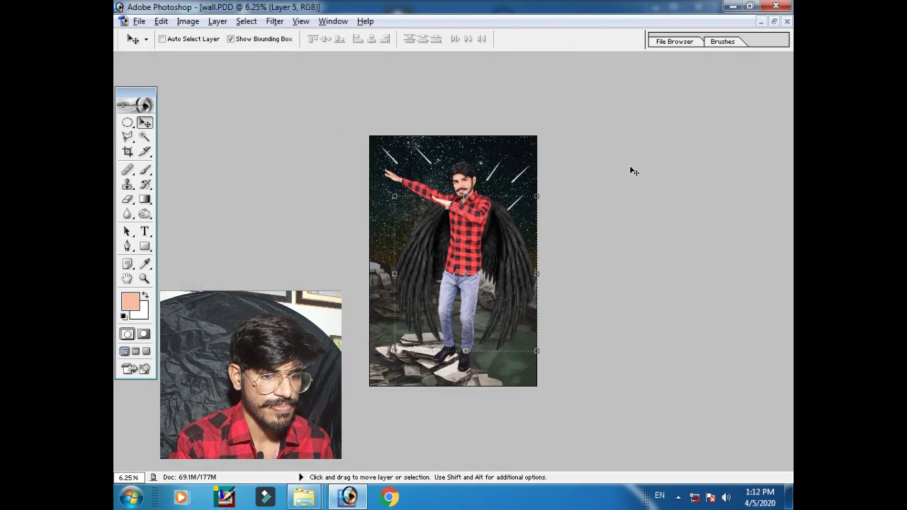
pyautogui.hotkey('ctrl', '+')
pyautogui.hotkey('ctrl', '+')
pyautogui.hotkey('ctrl', 'h')
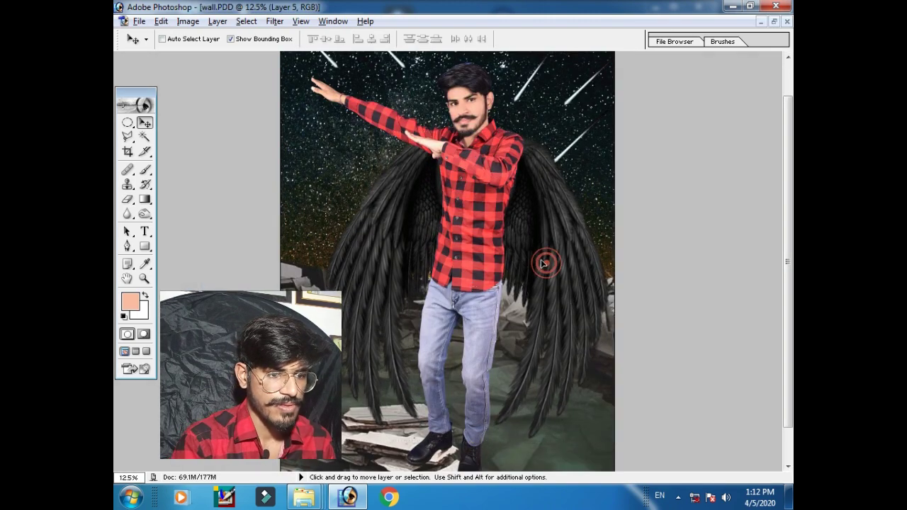
pyautogui.moveTo(543, 265); pyautogui.dragTo(545, 258)
pyautogui.press('Up')
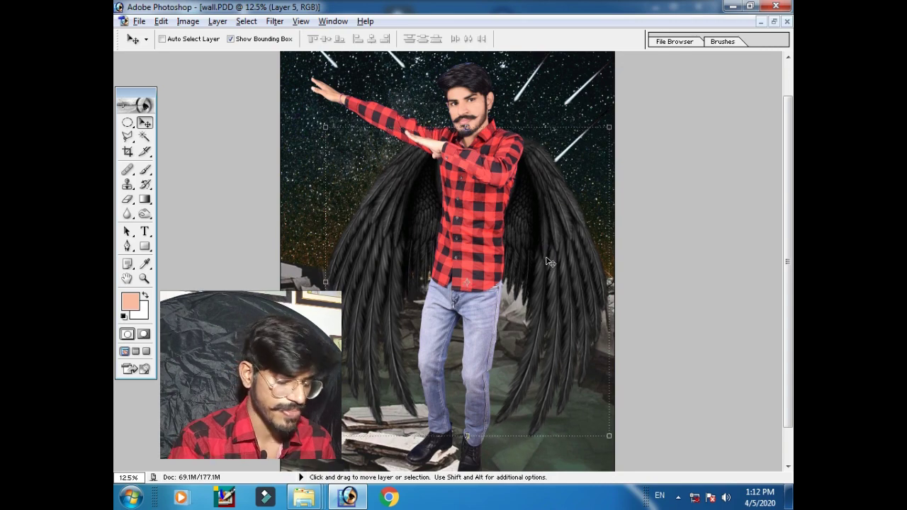
pyautogui.press('Up')
pyautogui.press('Up')
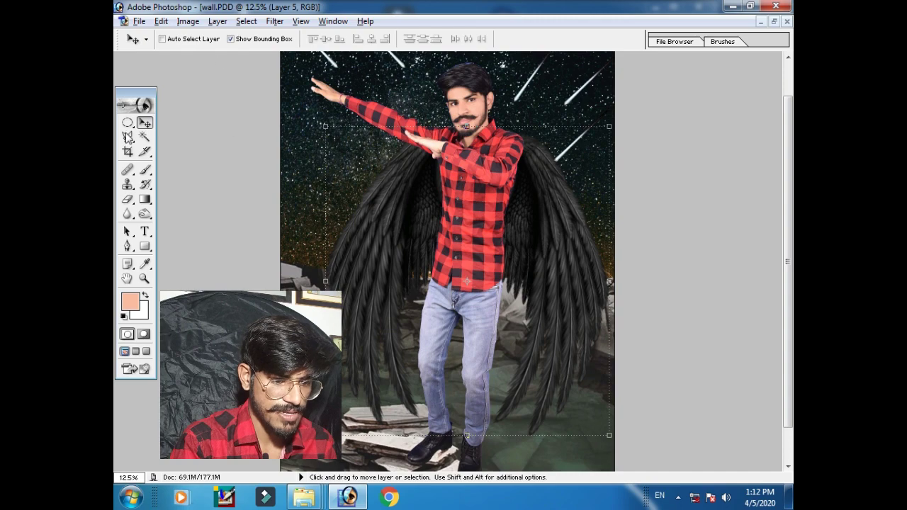
pyautogui.click(217, 21)
pyautogui.click(725, 177)
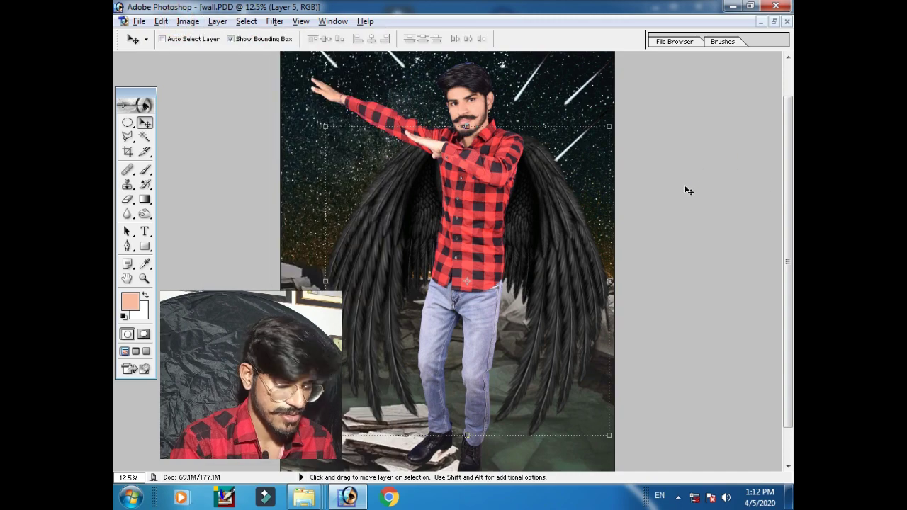
pyautogui.hotkey('ctrl', 'l')
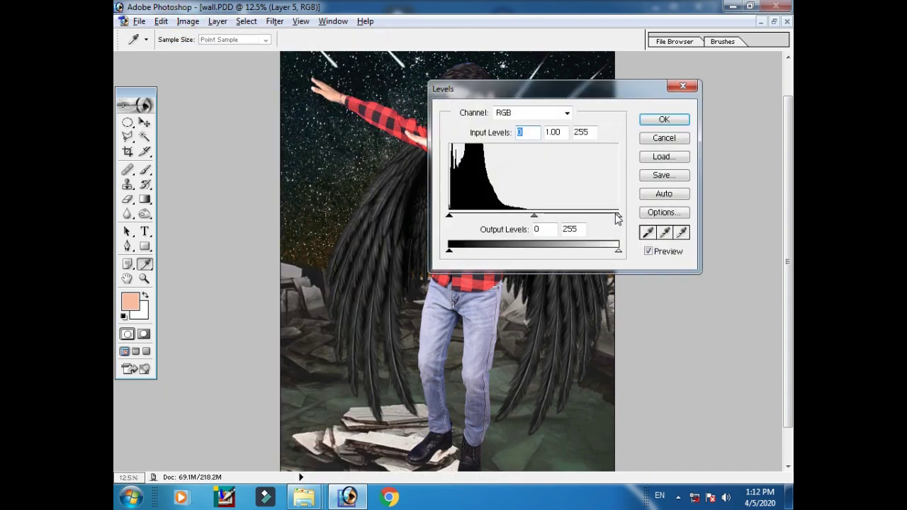
# - Apply Levels to the wings with white input 235 and midtone gamma 1.11
pyautogui.moveTo(601, 216); pyautogui.dragTo(605, 216)
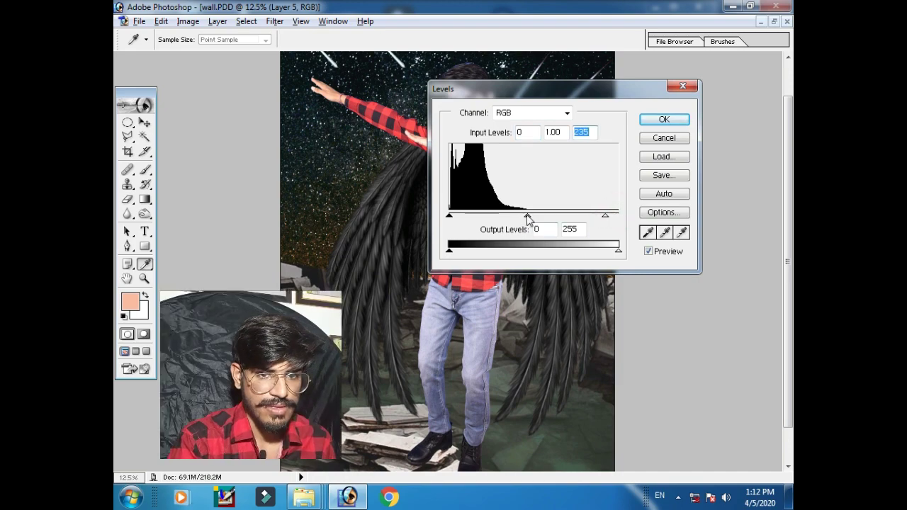
pyautogui.moveTo(527, 216); pyautogui.dragTo(522, 216)
pyautogui.click(663, 121)
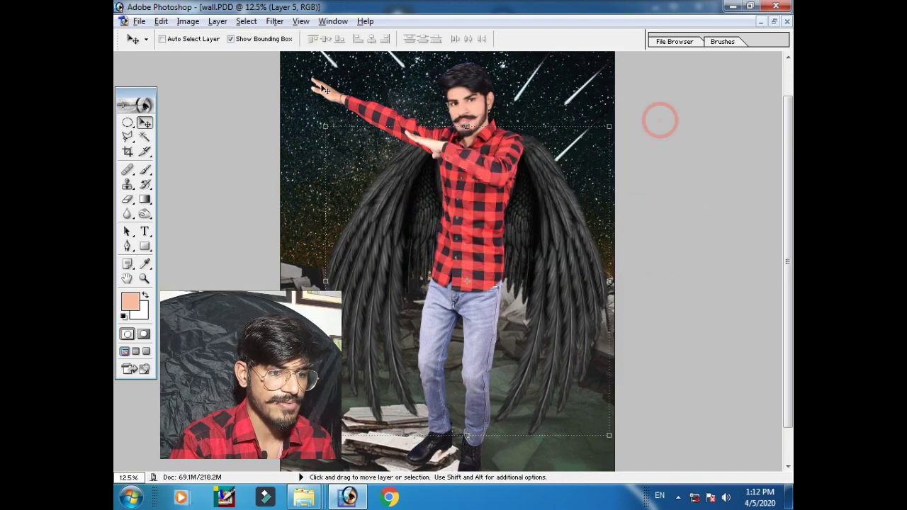
# - Apply Selective Color to the wings: Blacks range Black +16, Whites range Black reduced
pyautogui.click(187, 22)
pyautogui.click(323, 206)
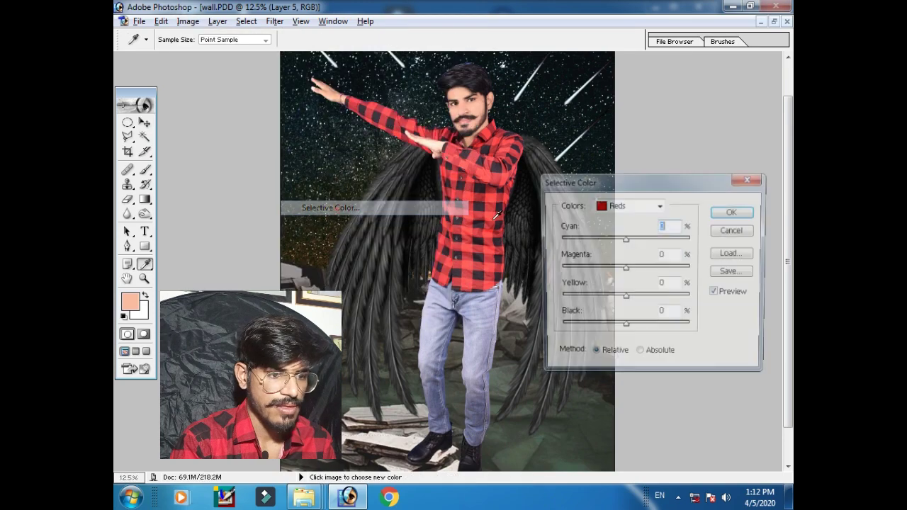
pyautogui.click(614, 206)
pyautogui.click(608, 303)
pyautogui.moveTo(625, 327)
pyautogui.mouseDown()
pyautogui.moveTo(635, 328)
pyautogui.moveTo(596, 327)
pyautogui.mouseUp()
pyautogui.click(631, 206)
pyautogui.click(613, 283)
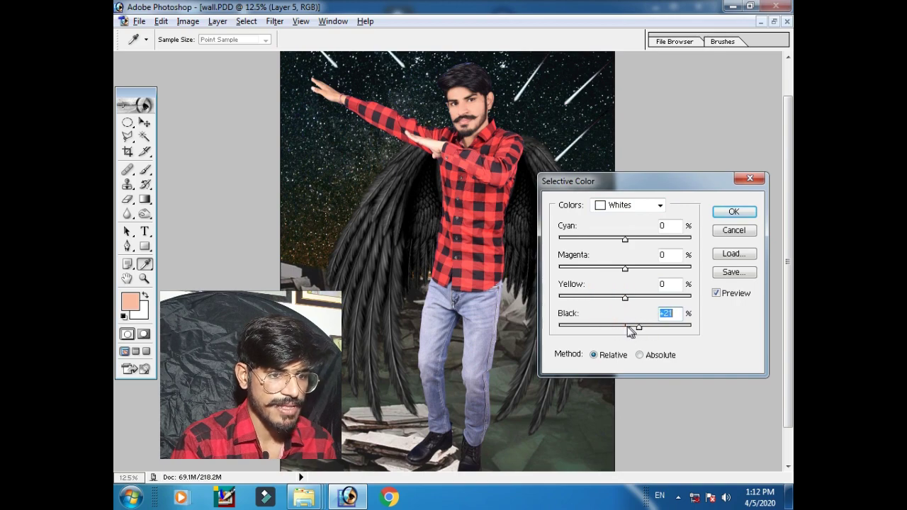
pyautogui.moveTo(621, 296); pyautogui.dragTo(627, 296)
pyautogui.click(734, 212)
pyautogui.press('v')
pyautogui.click(188, 20)
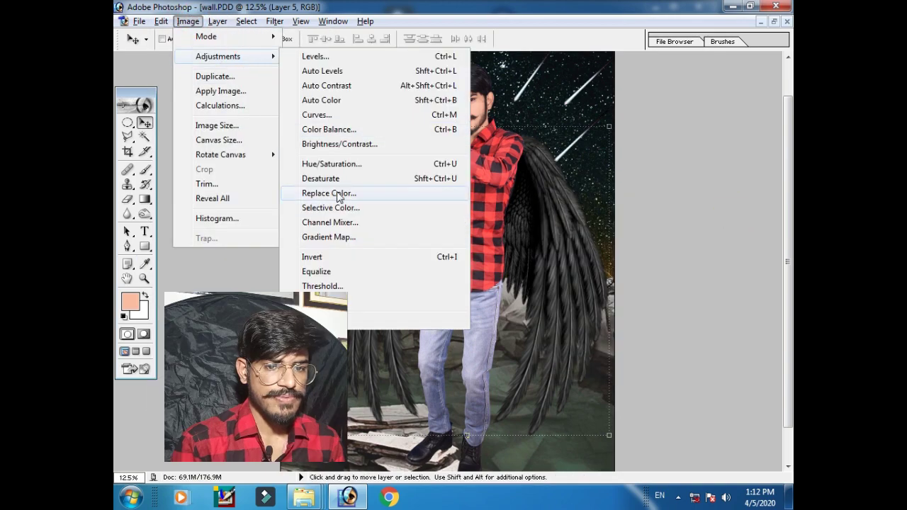
pyautogui.click(328, 193)
pyautogui.click(539, 207)
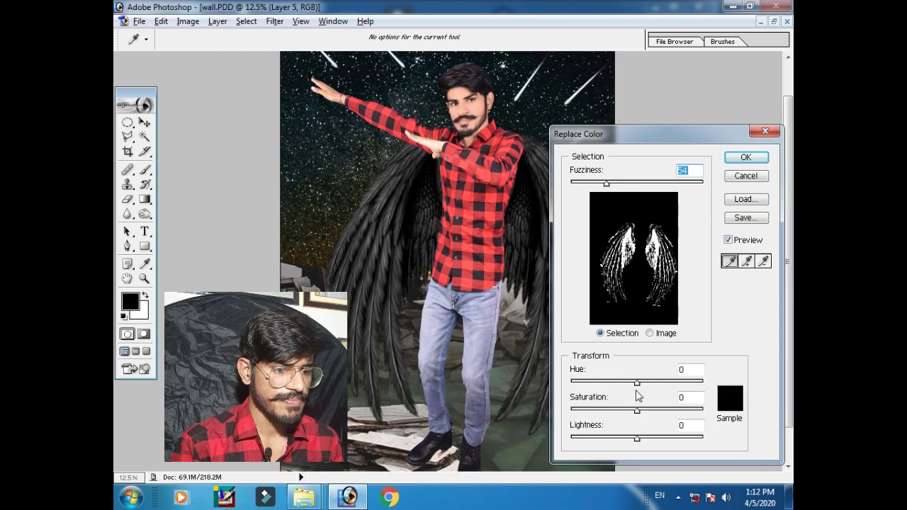
pyautogui.moveTo(604, 440)
pyautogui.mouseDown()
pyautogui.moveTo(691, 436)
pyautogui.moveTo(683, 439)
pyautogui.mouseUp()
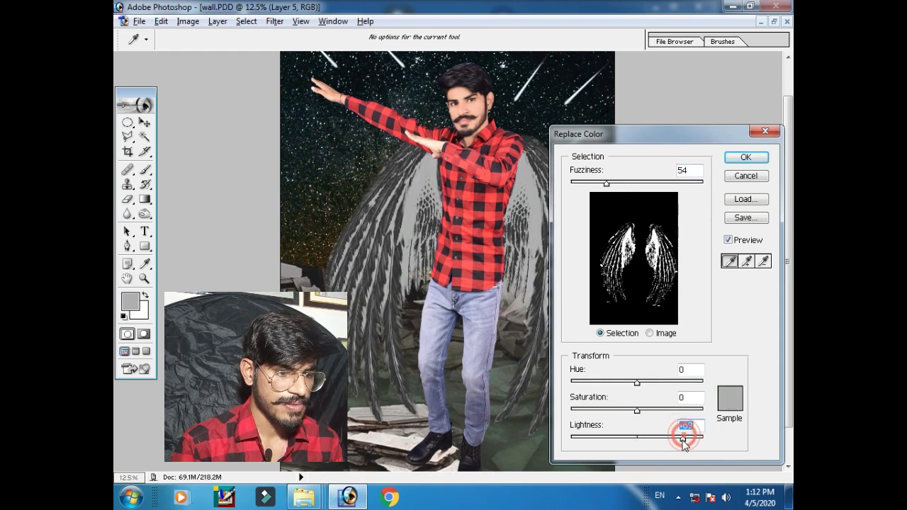
pyautogui.moveTo(681, 440); pyautogui.dragTo(685, 440)
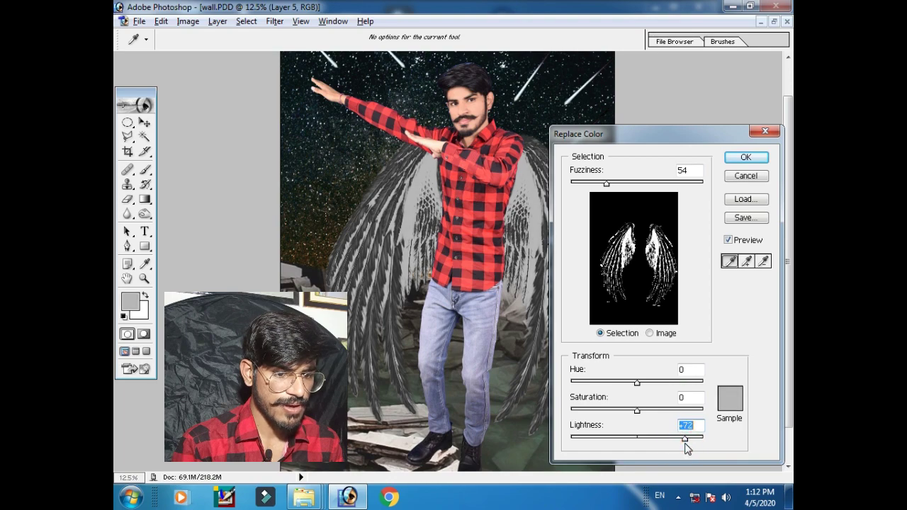
pyautogui.click(746, 157)
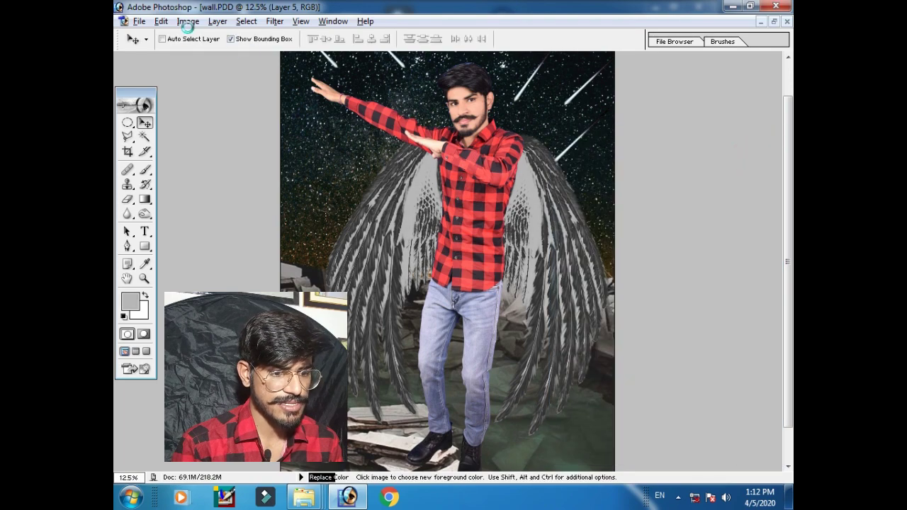
pyautogui.click(188, 21)
pyautogui.click(239, 58)
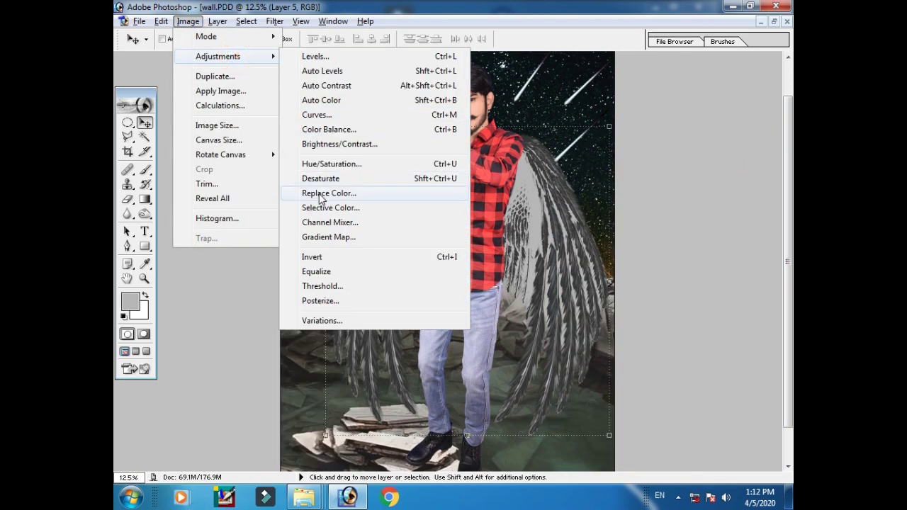
pyautogui.click(337, 209)
pyautogui.click(655, 204)
pyautogui.click(628, 290)
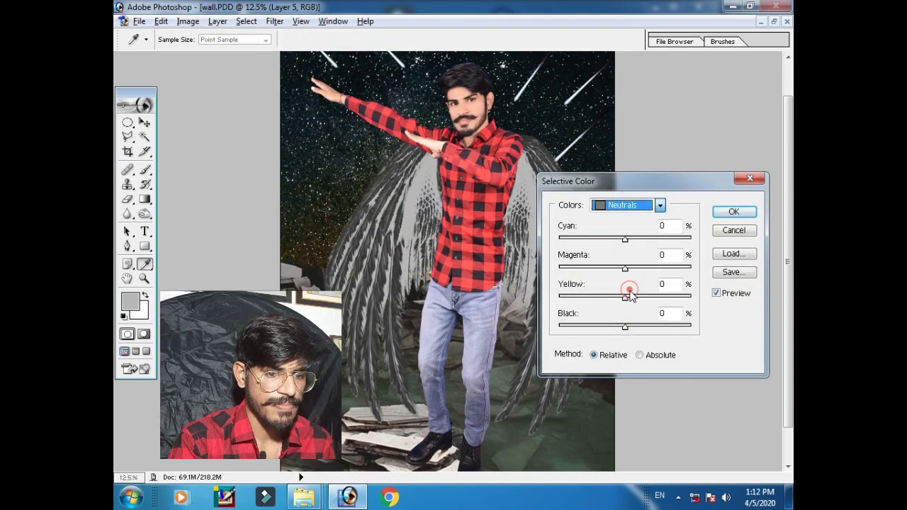
pyautogui.moveTo(624, 239)
pyautogui.mouseDown()
pyautogui.moveTo(583, 238)
pyautogui.moveTo(661, 241)
pyautogui.moveTo(571, 241)
pyautogui.moveTo(633, 255)
pyautogui.moveTo(580, 268)
pyautogui.mouseUp()
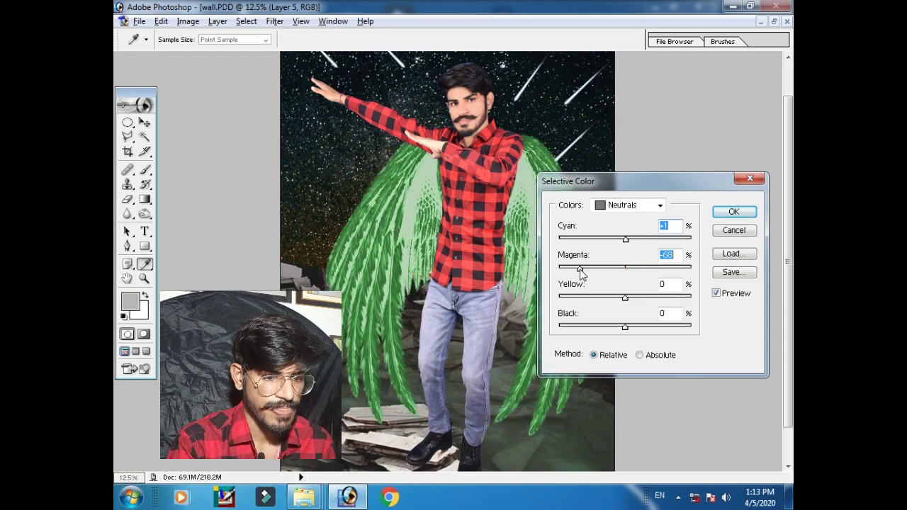
pyautogui.click(736, 235)
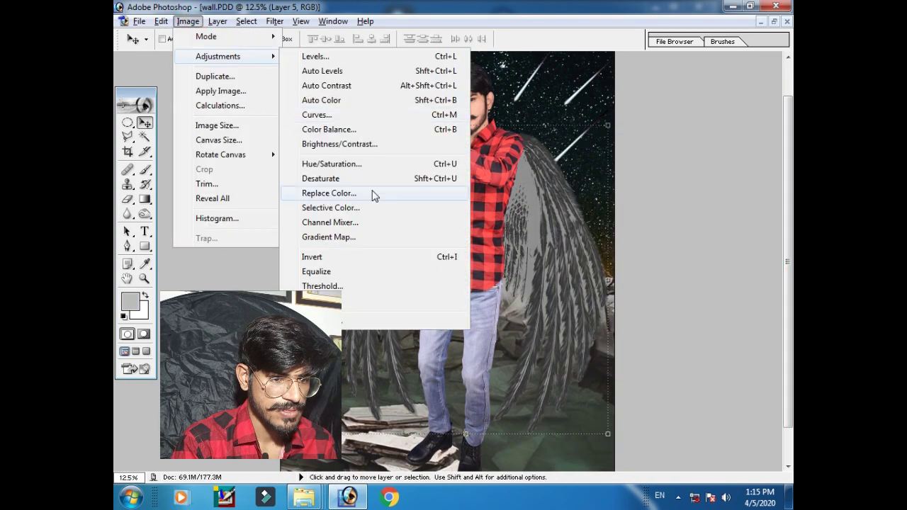
pyautogui.click(188, 23)
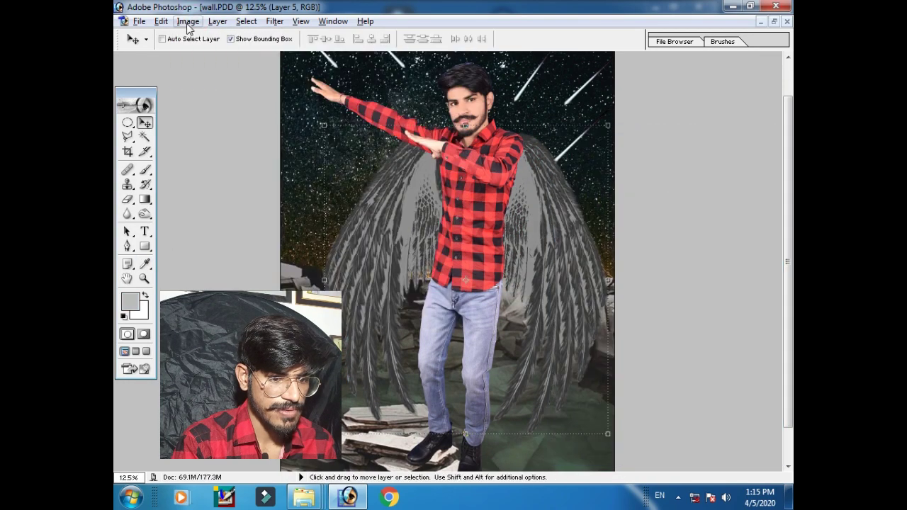
pyautogui.hotkey('ctrl', 'z')
# - Tint the black wings red using Selective Color sliders on the Blacks range
pyautogui.click(187, 21)
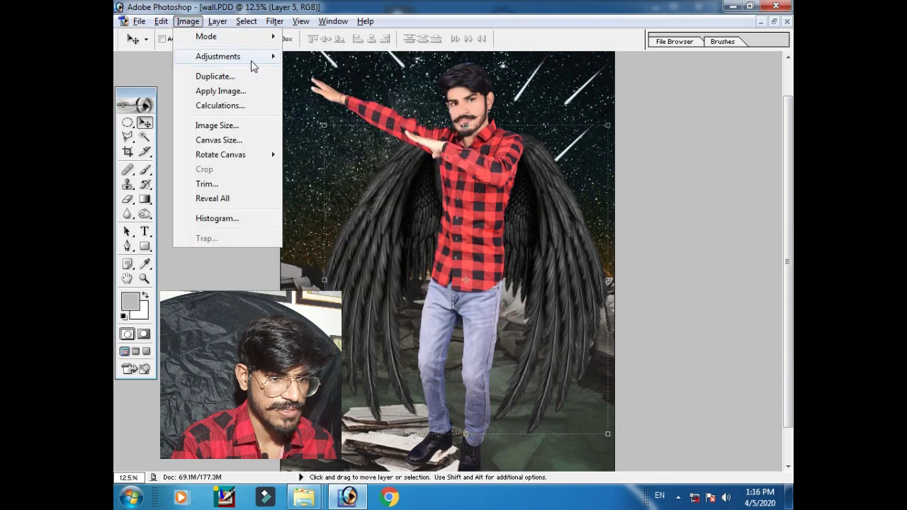
pyautogui.moveTo(643, 189)
pyautogui.mouseDown()
pyautogui.moveTo(730, 169)
pyautogui.moveTo(694, 208)
pyautogui.mouseUp()
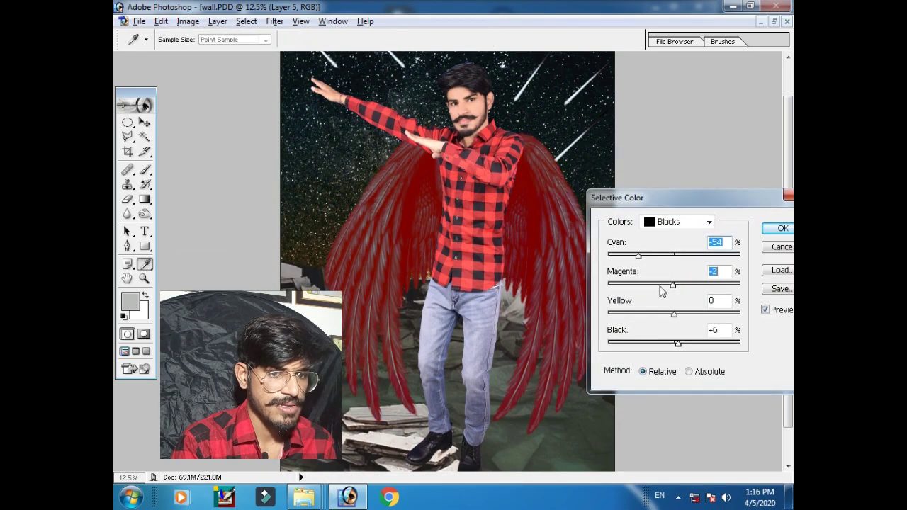
pyautogui.moveTo(676, 285); pyautogui.dragTo(658, 285)
pyautogui.moveTo(676, 314); pyautogui.dragTo(700, 314)
pyautogui.moveTo(640, 256); pyautogui.dragTo(668, 255)
pyautogui.moveTo(658, 283)
pyautogui.mouseDown()
pyautogui.moveTo(679, 285)
pyautogui.moveTo(638, 257)
pyautogui.moveTo(691, 255)
pyautogui.mouseUp()
pyautogui.moveTo(700, 314); pyautogui.dragTo(650, 311)
# - Settle the wings on a bright, saturated red and apply the adjustment
pyautogui.moveTo(691, 255); pyautogui.dragTo(642, 256)
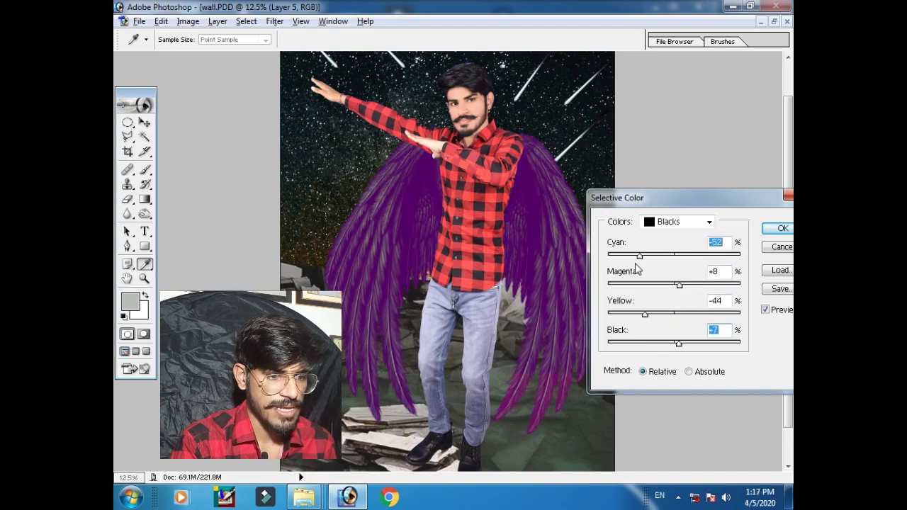
pyautogui.moveTo(679, 285); pyautogui.dragTo(663, 285)
pyautogui.moveTo(648, 312); pyautogui.dragTo(708, 314)
pyautogui.moveTo(679, 343); pyautogui.dragTo(712, 344)
pyautogui.moveTo(642, 255); pyautogui.dragTo(614, 256)
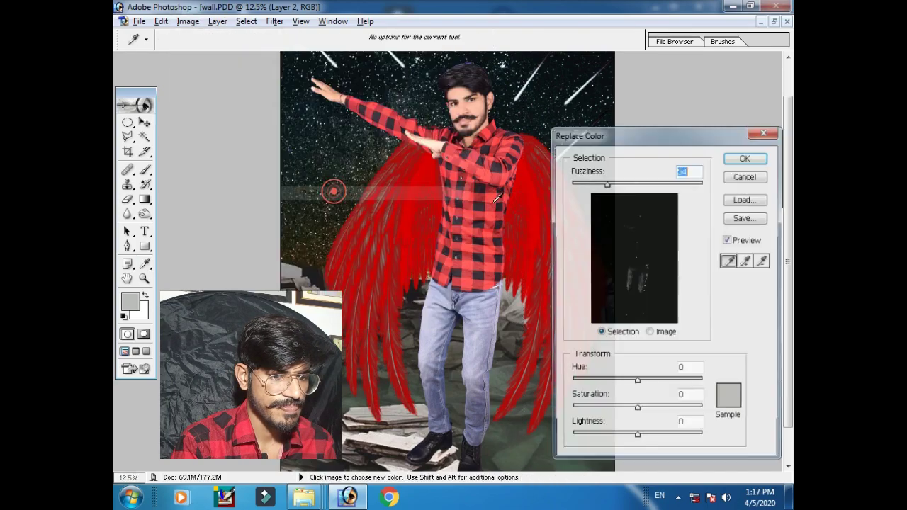
pyautogui.moveTo(628, 380); pyautogui.dragTo(631, 383)
pyautogui.press('Return')
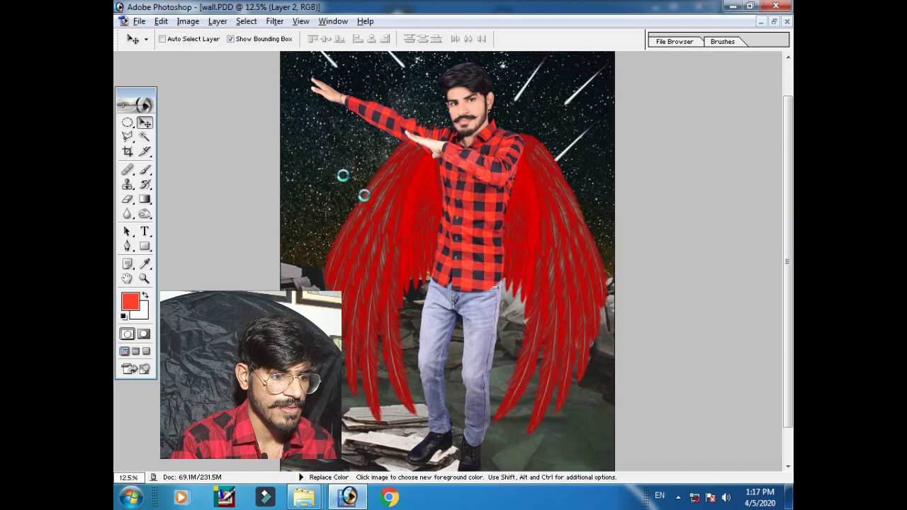
pyautogui.click(489, 333)
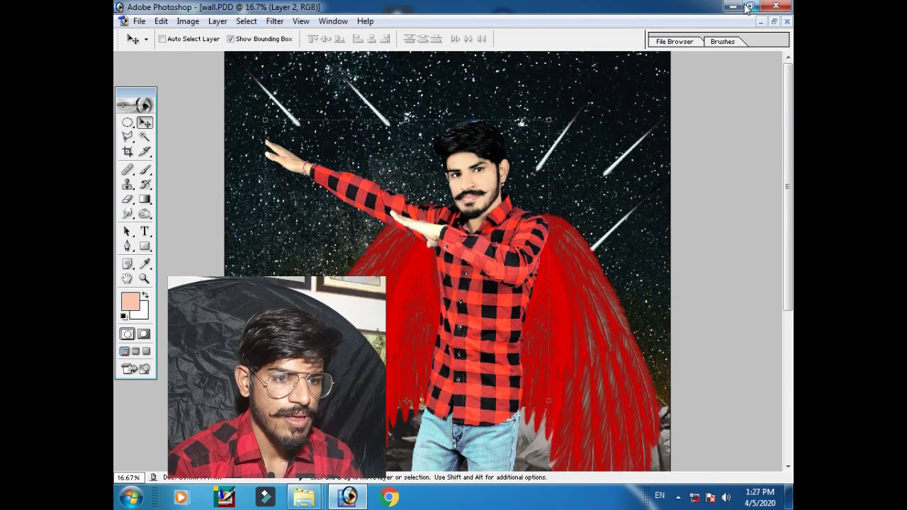
# - Open clipart-mustache-boys-hair-style-12.png from the desktop in Photoshop
pyautogui.click(733, 7)
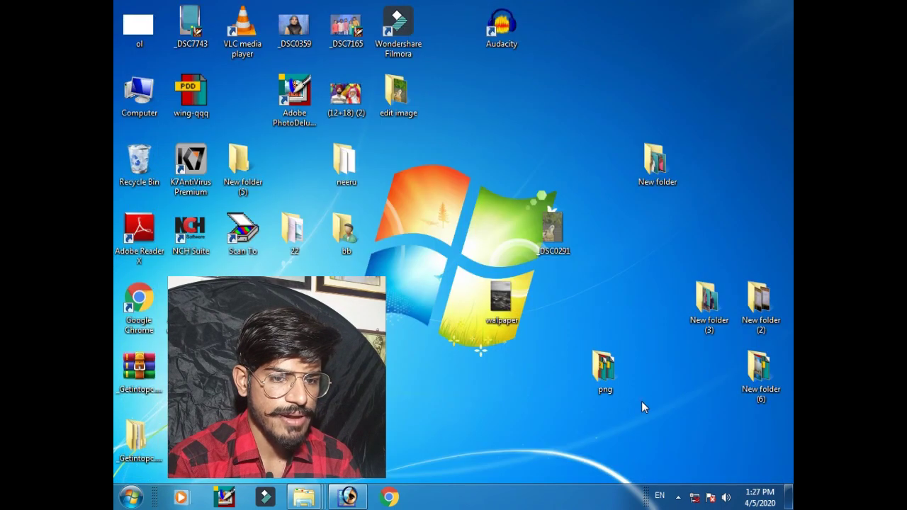
pyautogui.rightClick(551, 213)
pyautogui.moveTo(230, 257)
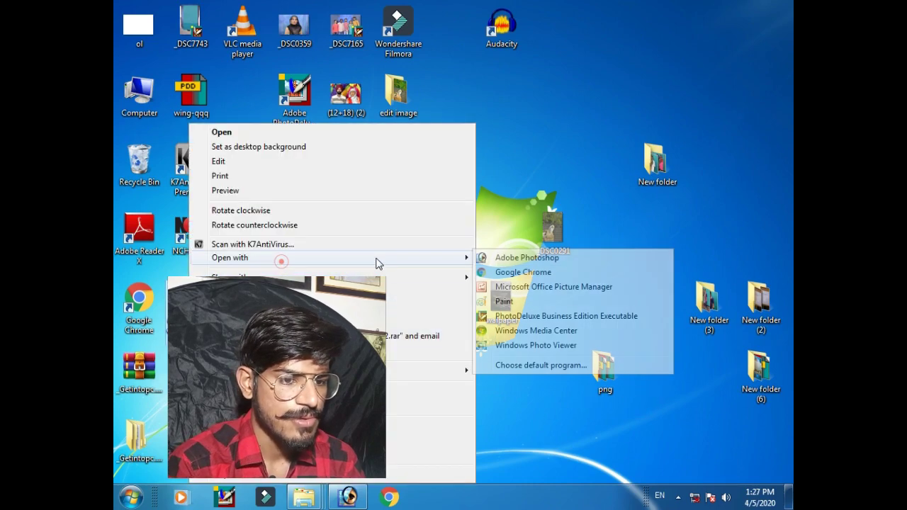
pyautogui.click(524, 259)
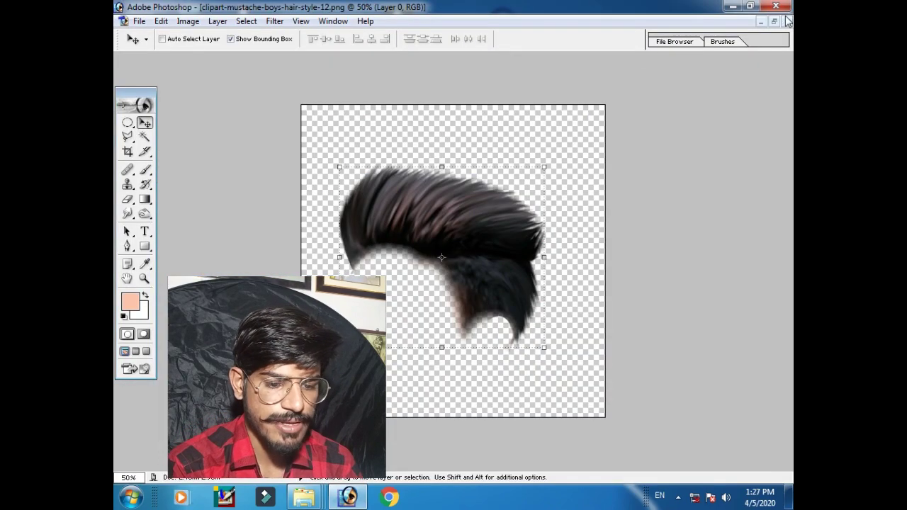
# - Float the hair image and wall composition as side-by-side windows
pyautogui.click(774, 21)
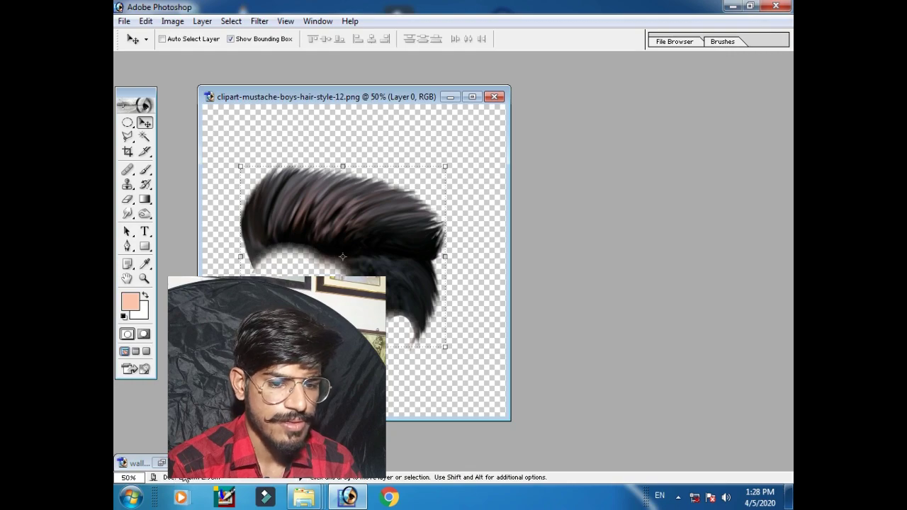
pyautogui.doubleClick(138, 463)
pyautogui.click(774, 22)
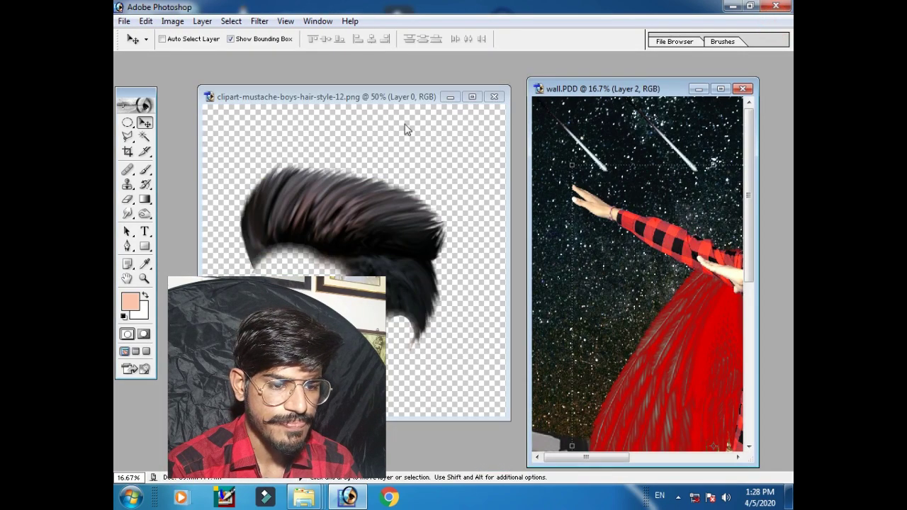
pyautogui.moveTo(621, 454); pyautogui.dragTo(674, 455)
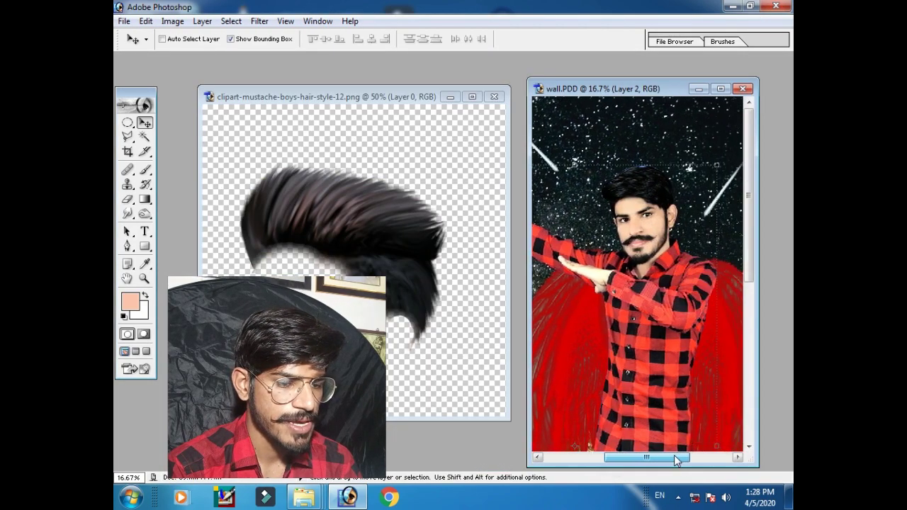
pyautogui.click(367, 214)
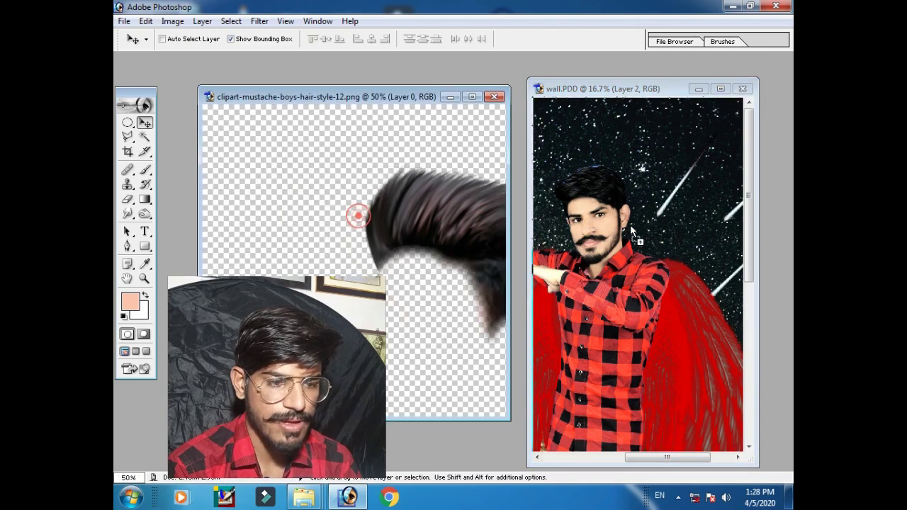
# - Place the hair on the man's head, close the PNG unsaved, and maximize wall.PDD
pyautogui.moveTo(382, 223); pyautogui.dragTo(634, 231)
pyautogui.moveTo(607, 189); pyautogui.dragTo(599, 182)
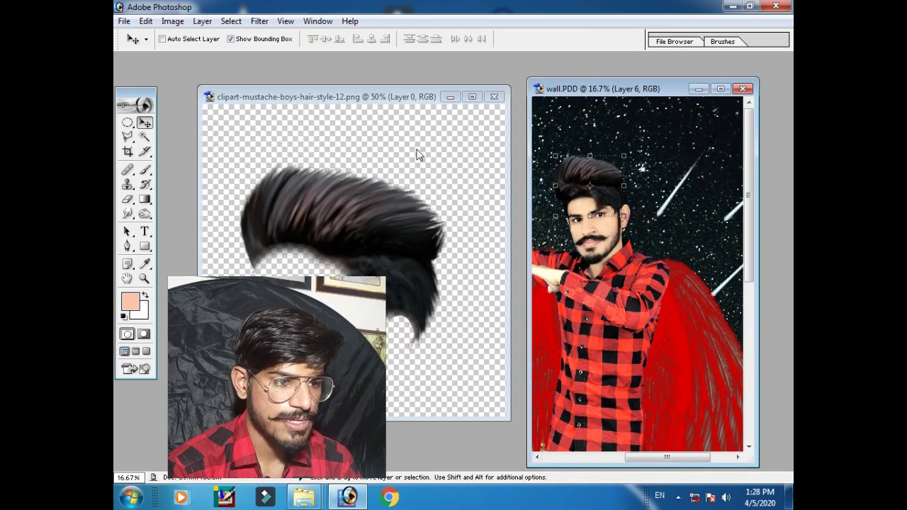
pyautogui.click(494, 96)
pyautogui.click(465, 199)
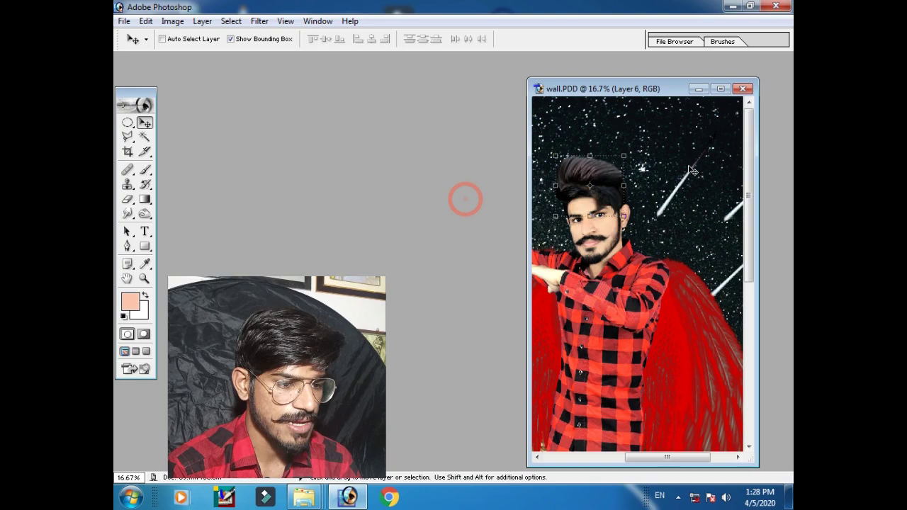
pyautogui.click(720, 88)
pyautogui.hotkey('ctrl', '+')
# - Scale Layer 6's hair to about 115% and rotate it -17.6° over the head
pyautogui.moveTo(579, 134); pyautogui.dragTo(554, 346)
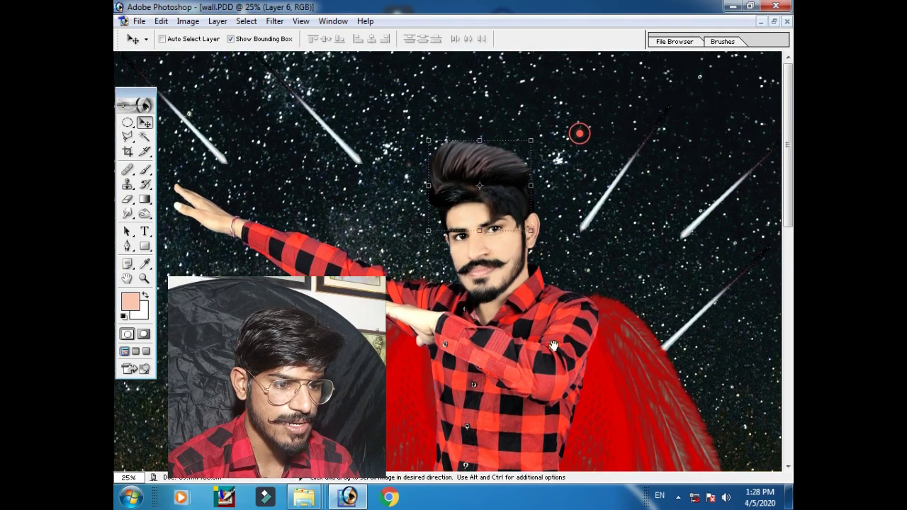
pyautogui.moveTo(539, 234); pyautogui.dragTo(563, 227)
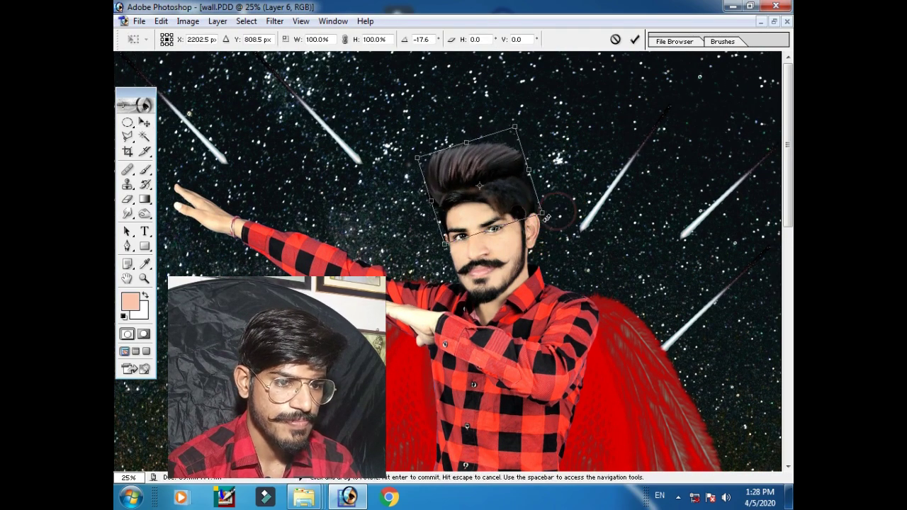
pyautogui.moveTo(518, 187); pyautogui.dragTo(509, 198)
pyautogui.moveTo(562, 226); pyautogui.dragTo(560, 228)
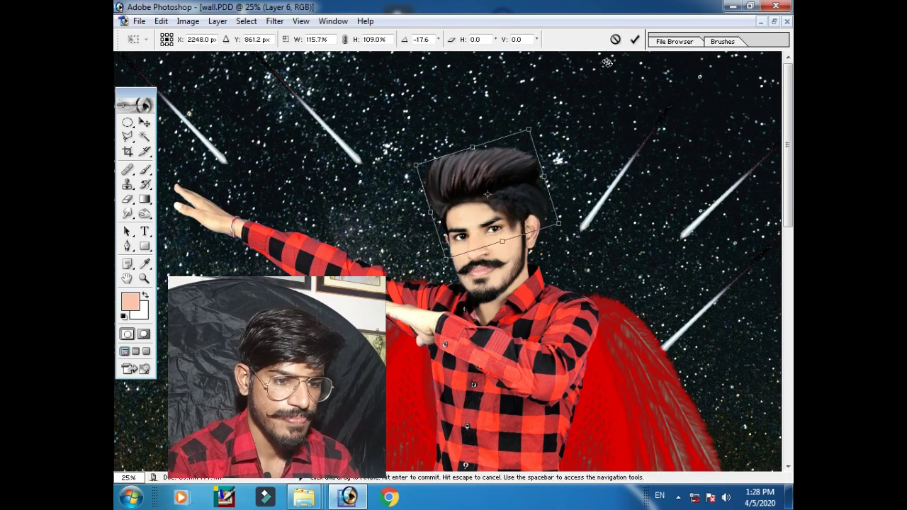
pyautogui.press('Return')
pyautogui.hotkey('ctrl', '+')
pyautogui.hotkey('ctrl', '+')
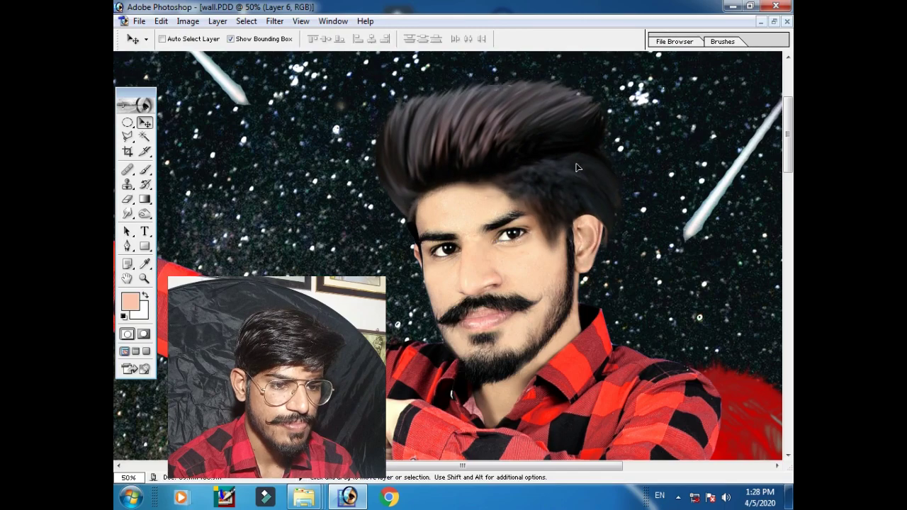
# - Rotate the hair slightly and set up a small hard-edged Eraser at the hairline
pyautogui.moveTo(628, 250); pyautogui.dragTo(636, 241)
pyautogui.press('Return')
pyautogui.click(129, 199)
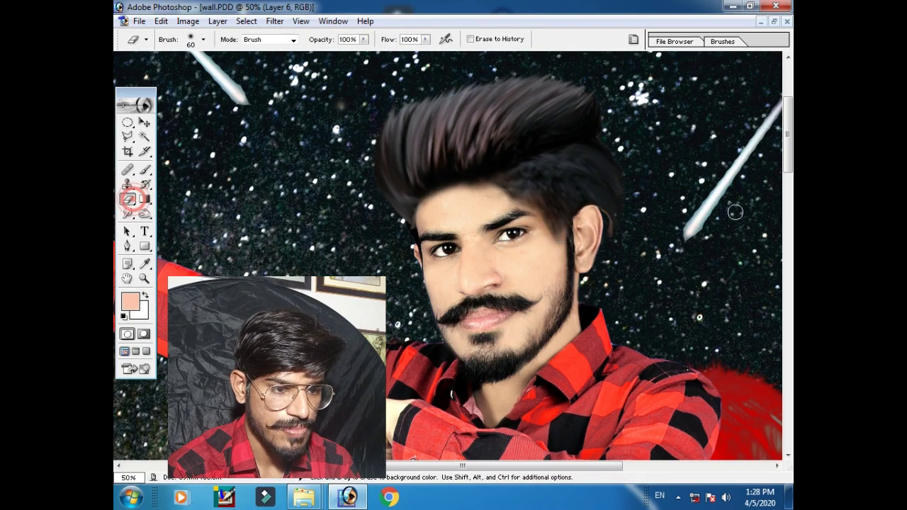
pyautogui.hotkey('ctrl', '+')
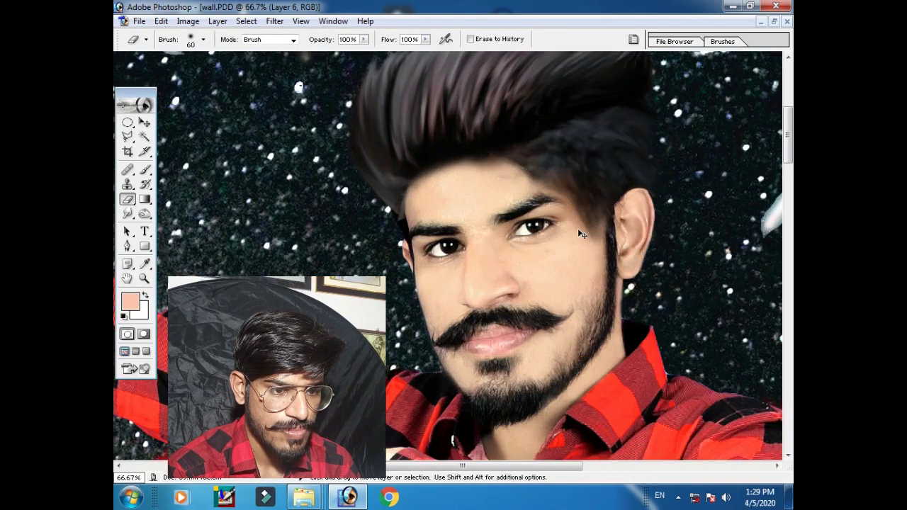
pyautogui.hotkey('ctrl', '+')
pyautogui.click(203, 39)
pyautogui.scroll(2, 199, 149)
pyautogui.click(198, 142)
pyautogui.click(498, 371)
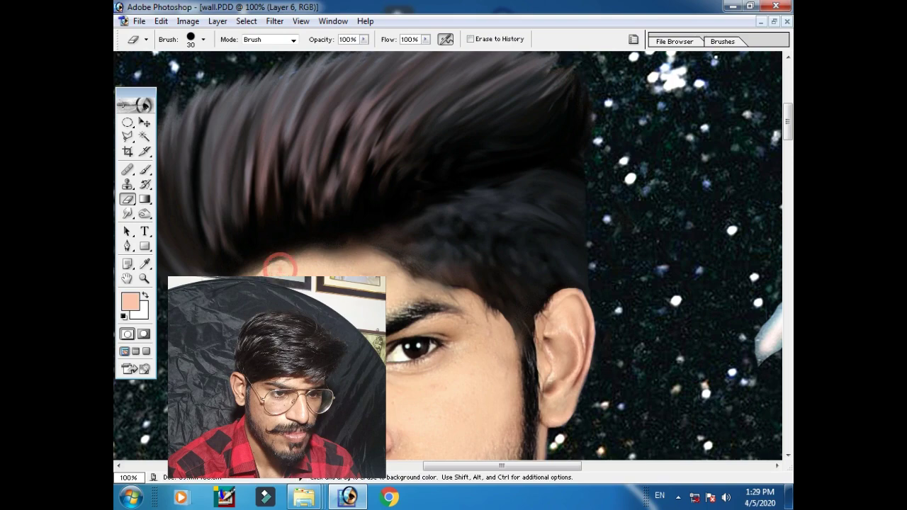
# - Erase and smudge the hair's lower edge along the forehead, undoing a stray stroke
pyautogui.moveTo(340, 318); pyautogui.dragTo(447, 360)
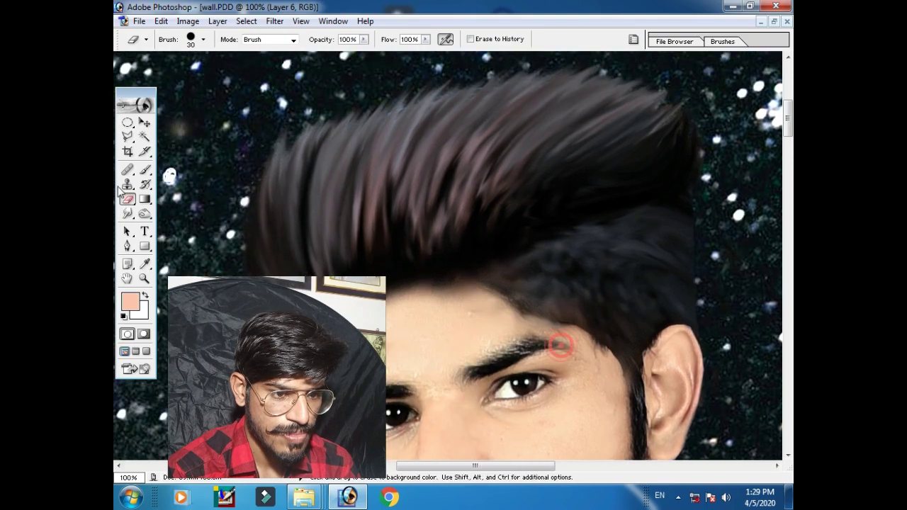
pyautogui.moveTo(128, 212)
pyautogui.mouseDown()
pyautogui.moveTo(166, 214)
pyautogui.moveTo(177, 241)
pyautogui.mouseUp()
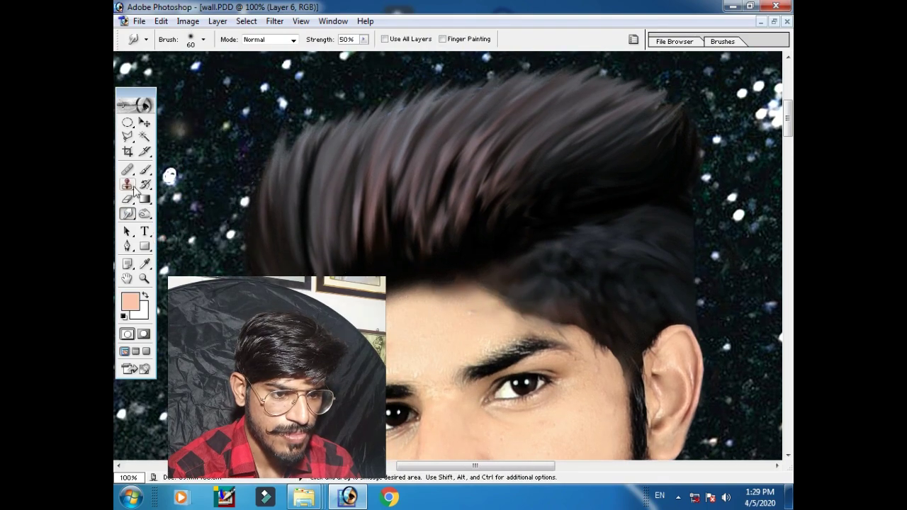
pyautogui.click(127, 199)
pyautogui.click(161, 20)
pyautogui.click(177, 66)
pyautogui.press('b')
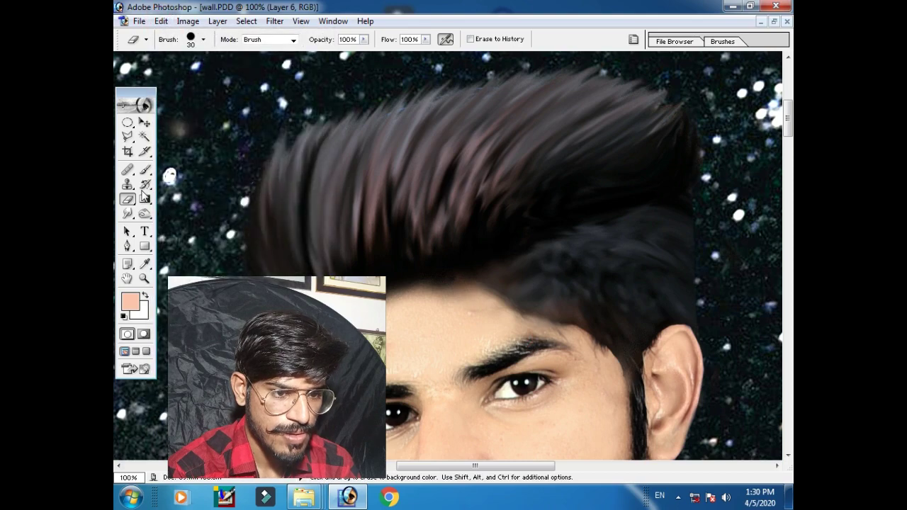
pyautogui.click(161, 21)
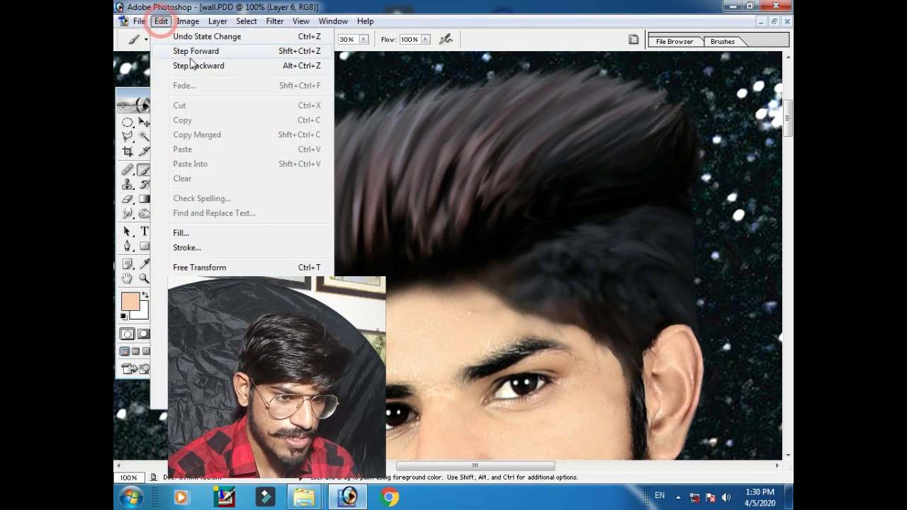
pyautogui.click(178, 65)
# - Paint the hairline skin on Layer 2 with the 30% Brush
pyautogui.press('v')
pyautogui.rightClick(511, 409)
pyautogui.click(560, 434)
pyautogui.press('b')
pyautogui.moveTo(554, 329); pyautogui.dragTo(497, 303)
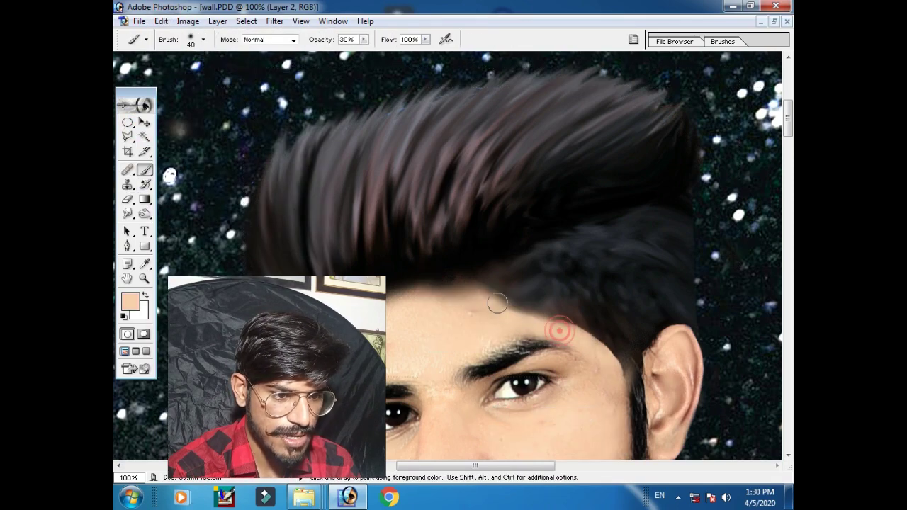
pyautogui.hotkey('ctrl', '-')
pyautogui.hotkey('ctrl', '-')
pyautogui.hotkey('ctrl', '-')
pyautogui.hotkey('ctrl', '+')
pyautogui.hotkey('ctrl', '+')
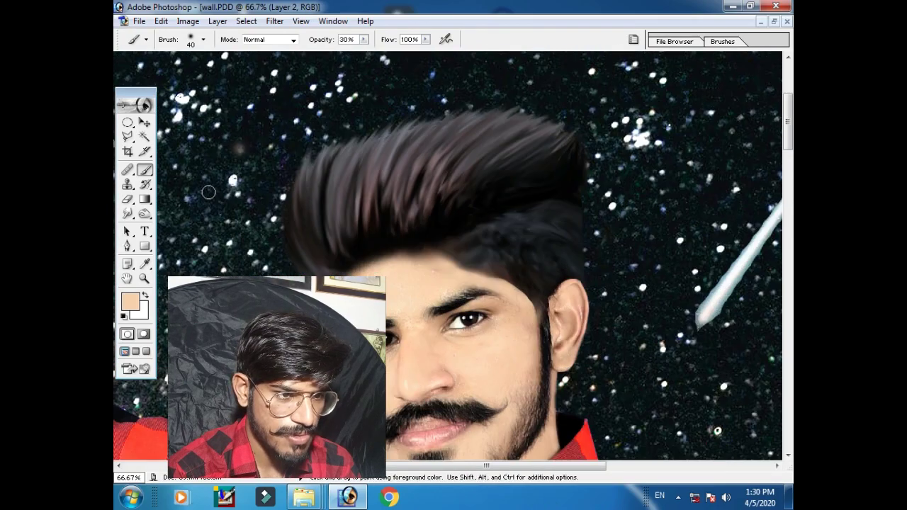
pyautogui.hotkey('ctrl', '+')
pyautogui.press('m')
# - Make Layer 6 active again and dismiss an empty-selection warning
pyautogui.press('v')
pyautogui.rightClick(326, 129)
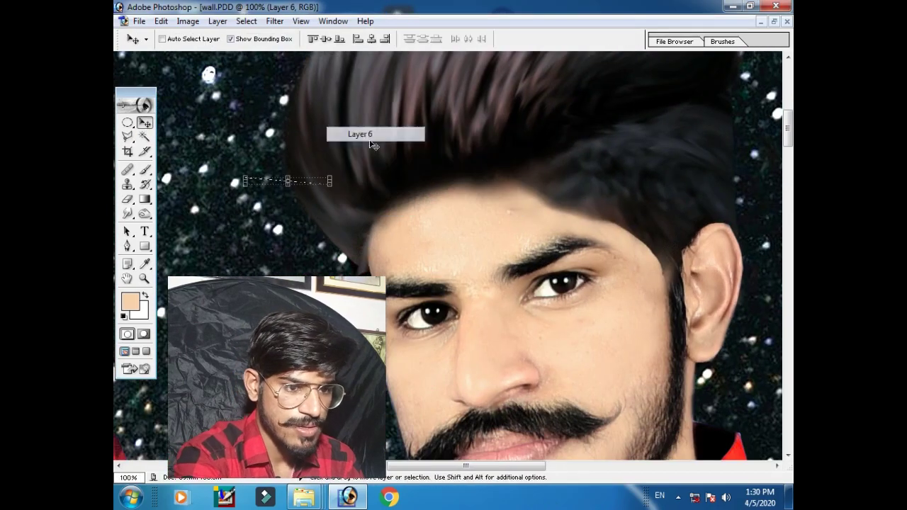
pyautogui.click(328, 134)
pyautogui.click(127, 137)
pyautogui.click(431, 194)
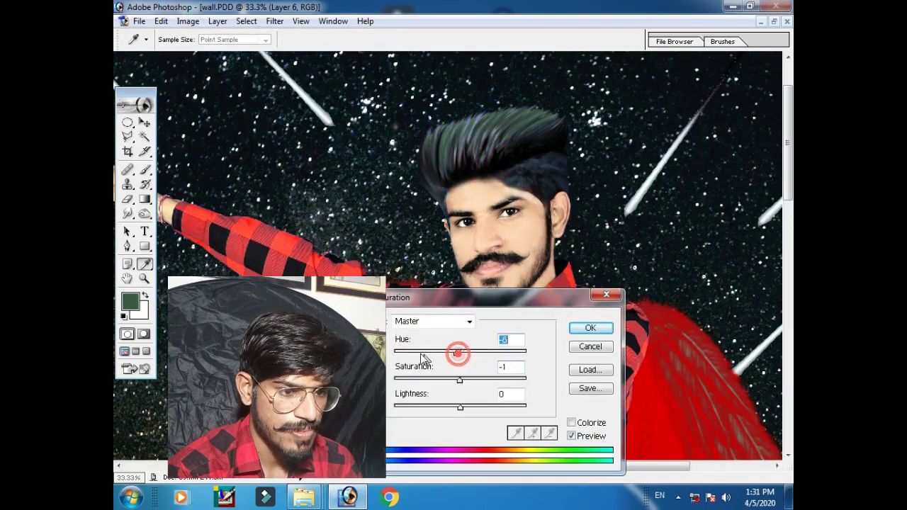
# - Shift the hair's hue, saturation and lightness in Hue/Saturation, giving a dark green tint
pyautogui.moveTo(497, 407); pyautogui.dragTo(468, 407)
pyautogui.moveTo(459, 380); pyautogui.dragTo(421, 380)
pyautogui.moveTo(514, 352); pyautogui.dragTo(426, 352)
pyautogui.moveTo(457, 380); pyautogui.dragTo(505, 380)
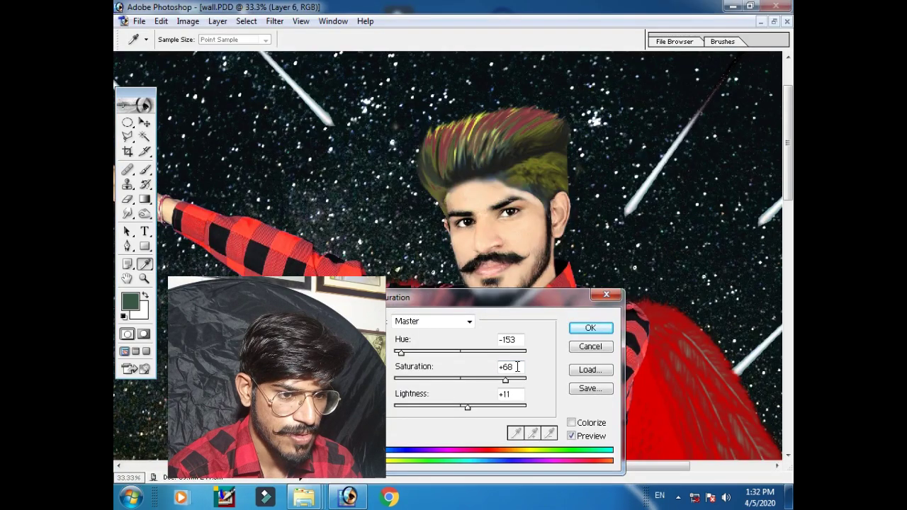
pyautogui.moveTo(408, 352)
pyautogui.mouseDown()
pyautogui.moveTo(491, 352)
pyautogui.moveTo(446, 380)
pyautogui.mouseUp()
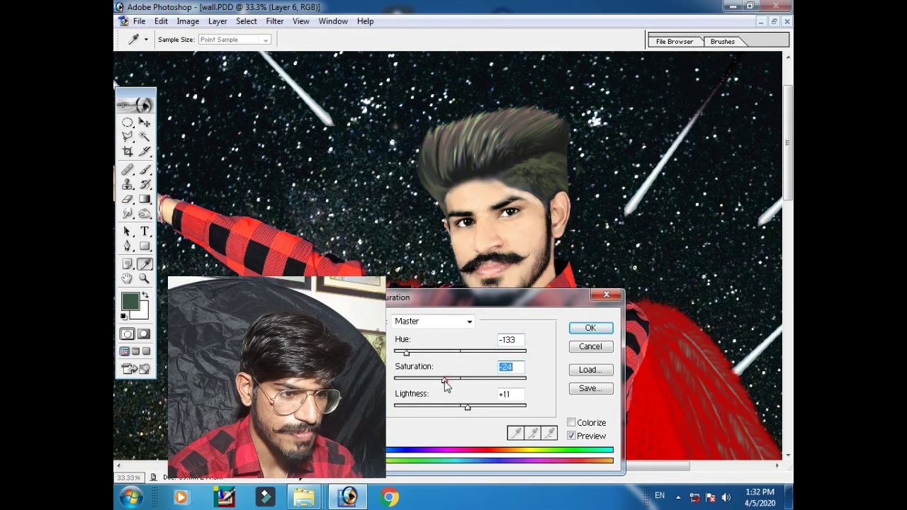
pyautogui.click(590, 327)
# - Try Selective Color on the hair's Blacks (less cyan, more magenta), then cancel it
pyautogui.click(188, 21)
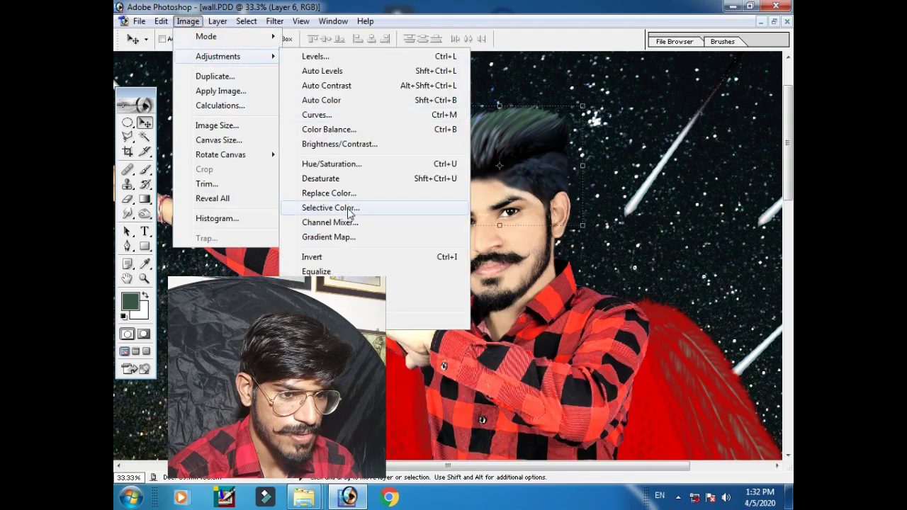
pyautogui.click(333, 208)
pyautogui.click(709, 222)
pyautogui.click(666, 305)
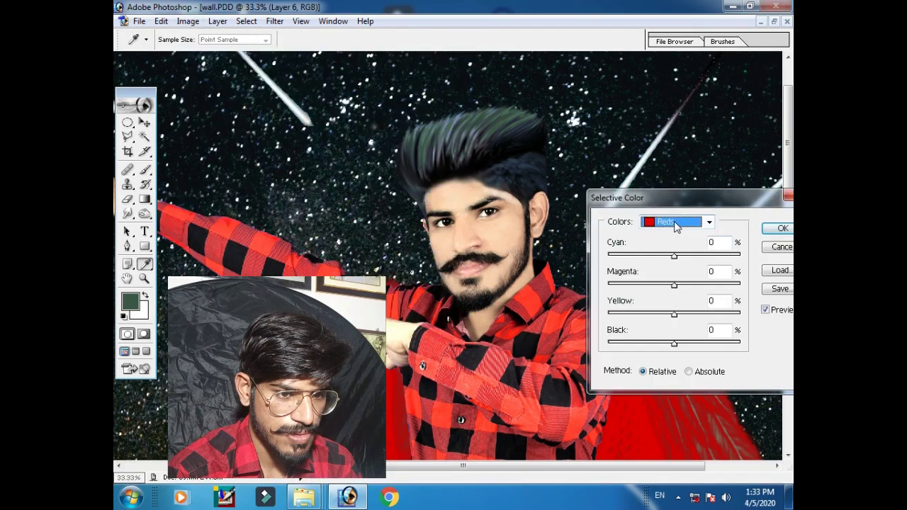
pyautogui.moveTo(674, 343); pyautogui.dragTo(687, 343)
pyautogui.moveTo(674, 255); pyautogui.dragTo(652, 255)
pyautogui.moveTo(674, 285)
pyautogui.mouseDown()
pyautogui.moveTo(684, 285)
pyautogui.moveTo(675, 314)
pyautogui.mouseUp()
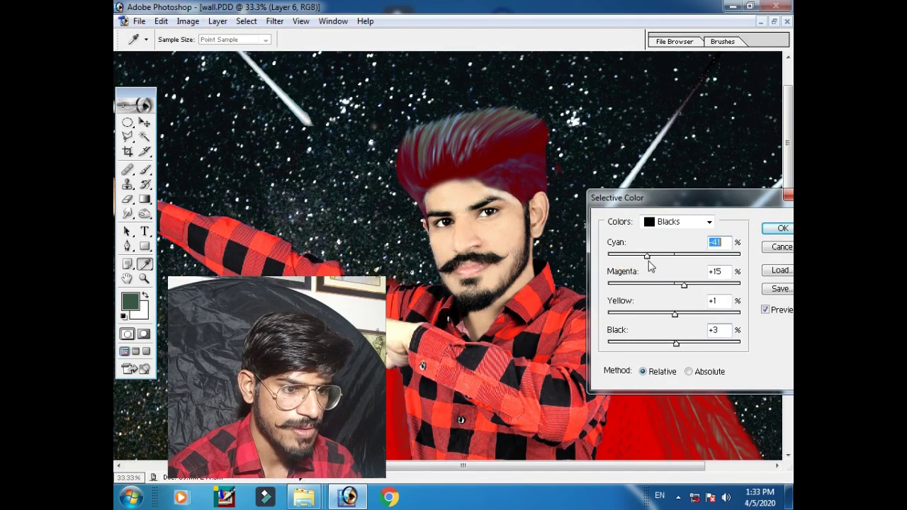
pyautogui.press('Escape')
pyautogui.click(188, 20)
# - Try a teal hue shift and a Blues-range Selective Color on the hair, then cancel
pyautogui.click(333, 160)
pyautogui.click(433, 321)
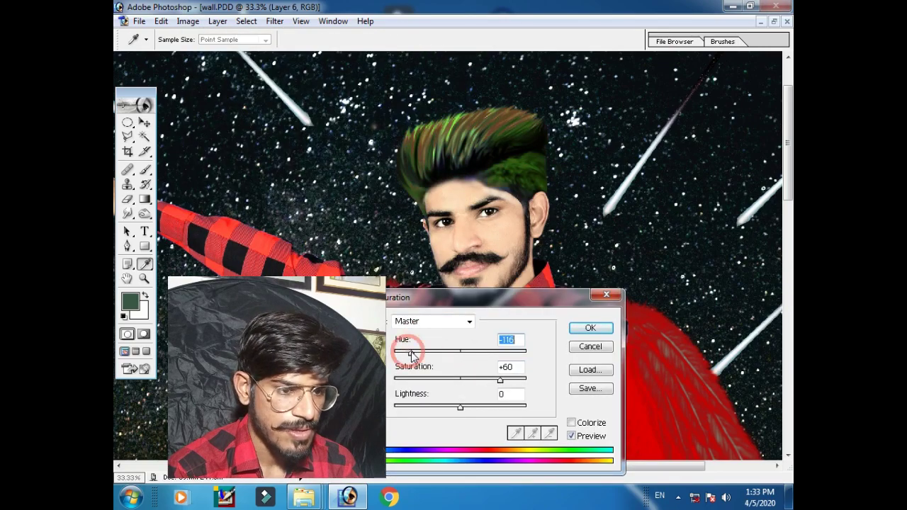
pyautogui.moveTo(426, 351); pyautogui.dragTo(445, 352)
pyautogui.hotkey('ctrl', '-')
pyautogui.hotkey('ctrl', '-')
pyautogui.hotkey('ctrl', '-')
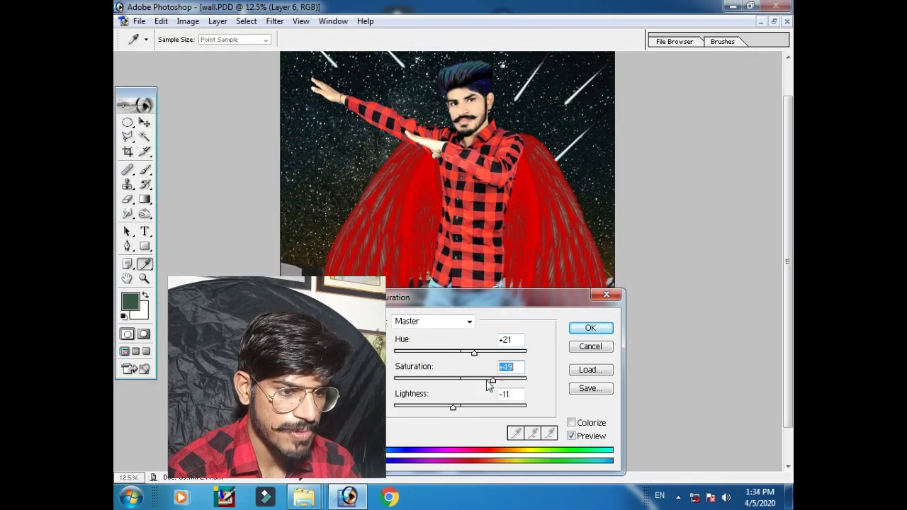
pyautogui.press('Escape')
pyautogui.click(188, 21)
pyautogui.click(364, 207)
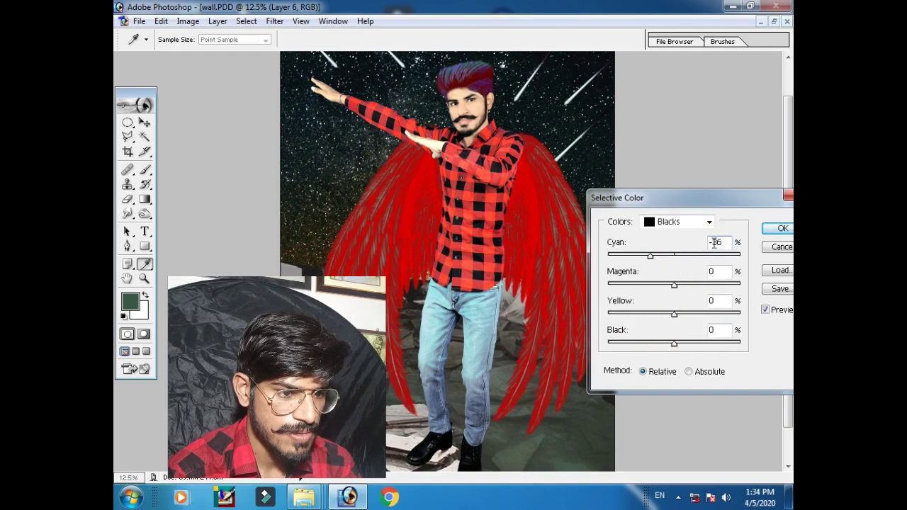
pyautogui.press('Escape')
pyautogui.press('v')
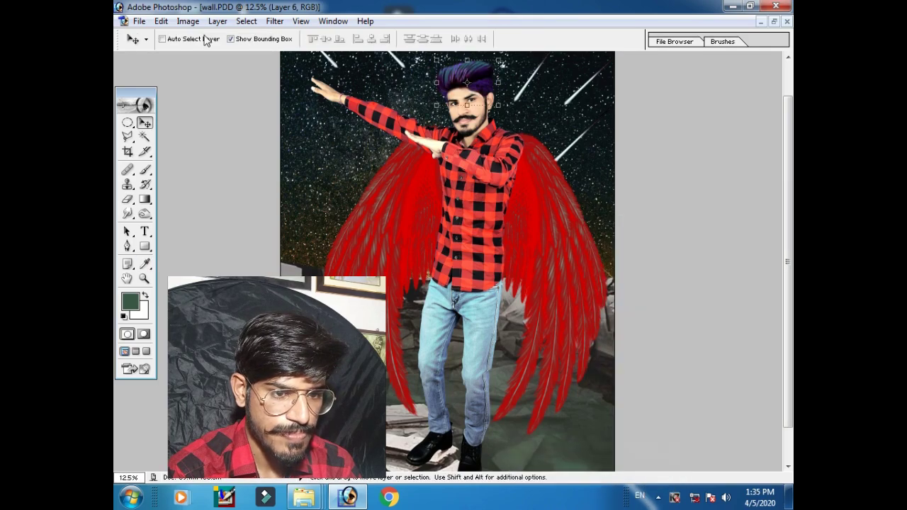
# - Shift the hair hue to dark blue in Hue/Saturation and apply it
pyautogui.click(188, 21)
pyautogui.click(332, 164)
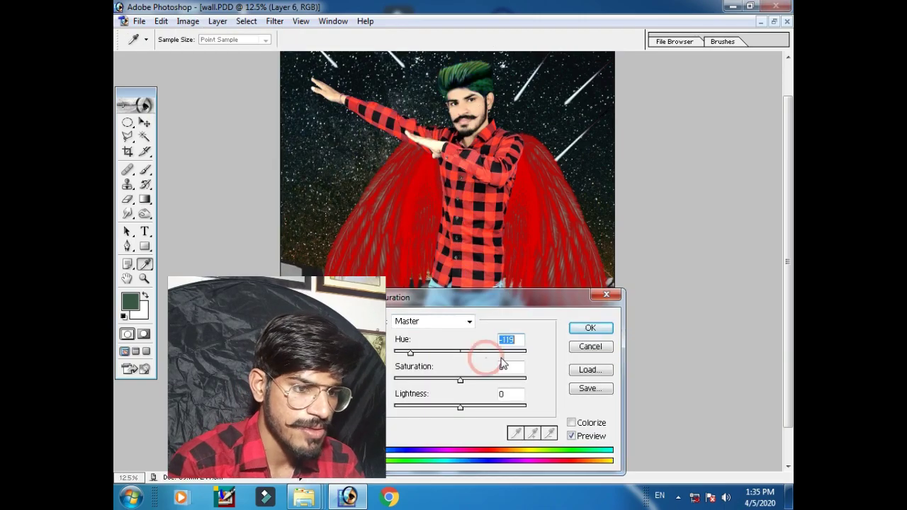
pyautogui.moveTo(426, 352)
pyautogui.mouseDown()
pyautogui.moveTo(456, 354)
pyautogui.moveTo(430, 381)
pyautogui.mouseUp()
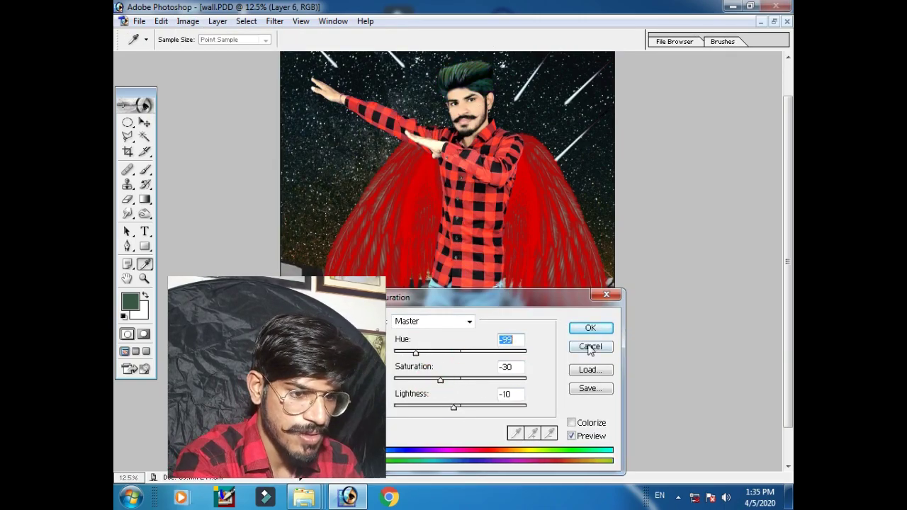
pyautogui.press('Escape')
pyautogui.press('z')
pyautogui.click(454, 177)
pyautogui.click(160, 21)
pyautogui.press('Escape')
pyautogui.rightClick(581, 186)
pyautogui.click(607, 202)
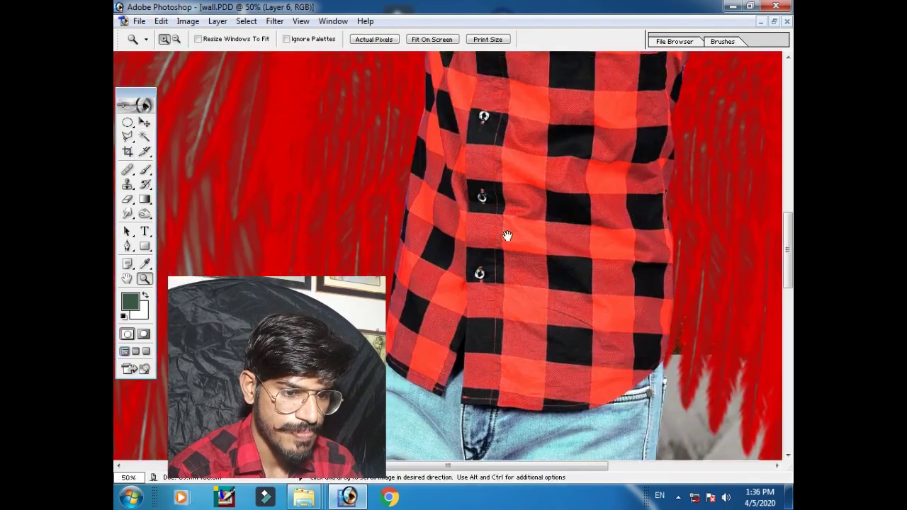
# - Zoom out to view the whole winged composition
pyautogui.hotkey('ctrl', '-')
pyautogui.press('e')
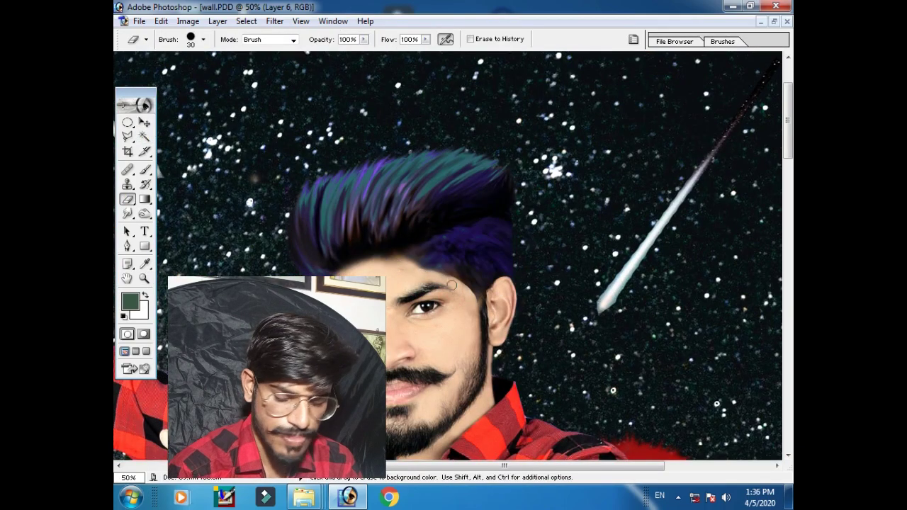
pyautogui.click(161, 21)
pyautogui.press('Escape')
pyautogui.press('z')
pyautogui.hotkey('ctrl', '-')
pyautogui.hotkey('ctrl', '-')
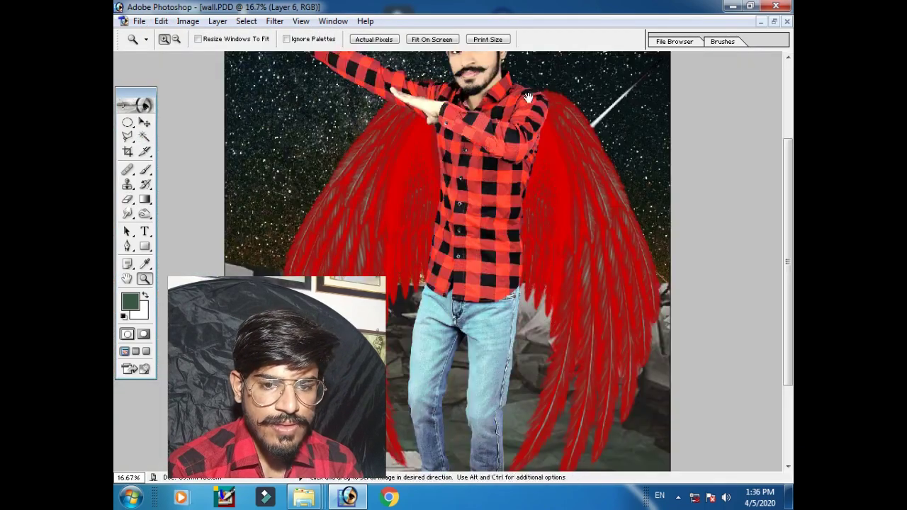
pyautogui.hotkey('ctrl', '-')
pyautogui.hotkey('ctrl', '+')
pyautogui.hotkey('ctrl', '-')
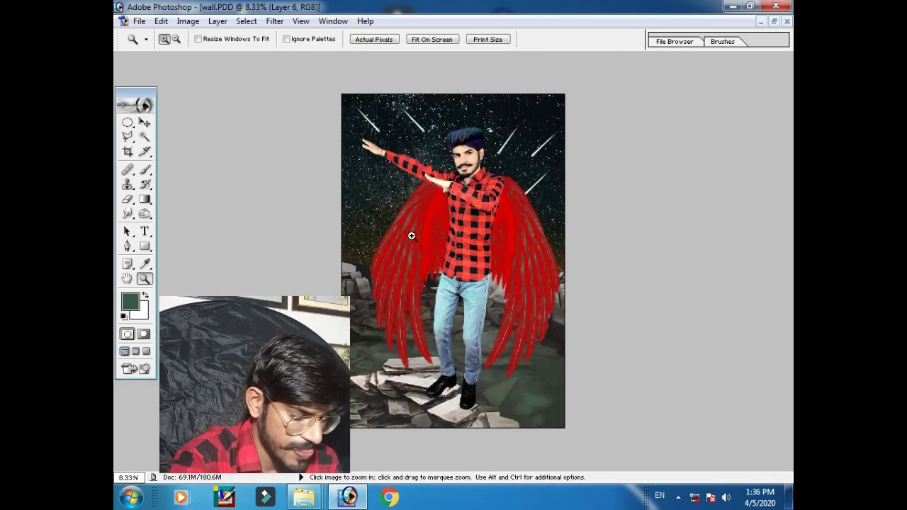
# - Minimize Photoshop and drag qqq.psd from New folder (6) into Photoshop
pyautogui.click(761, 22)
pyautogui.click(732, 6)
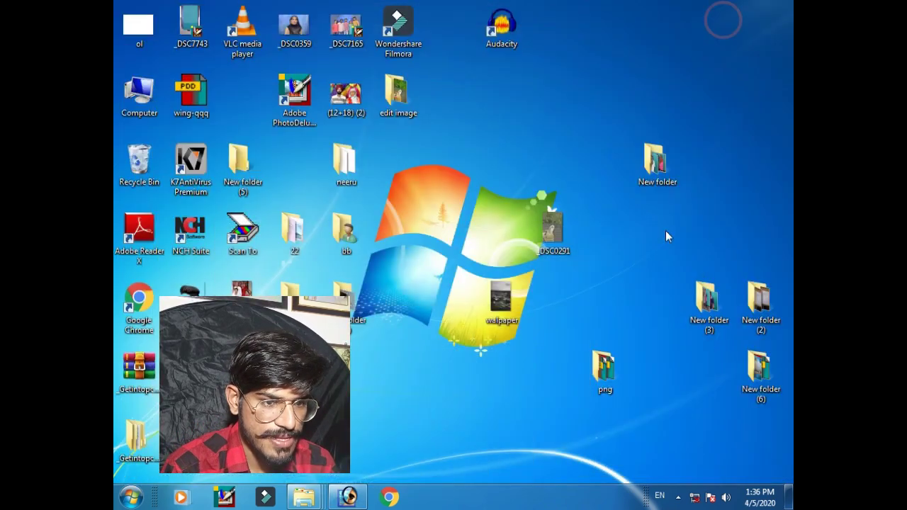
pyautogui.doubleClick(599, 374)
pyautogui.click(756, 131)
pyautogui.doubleClick(751, 374)
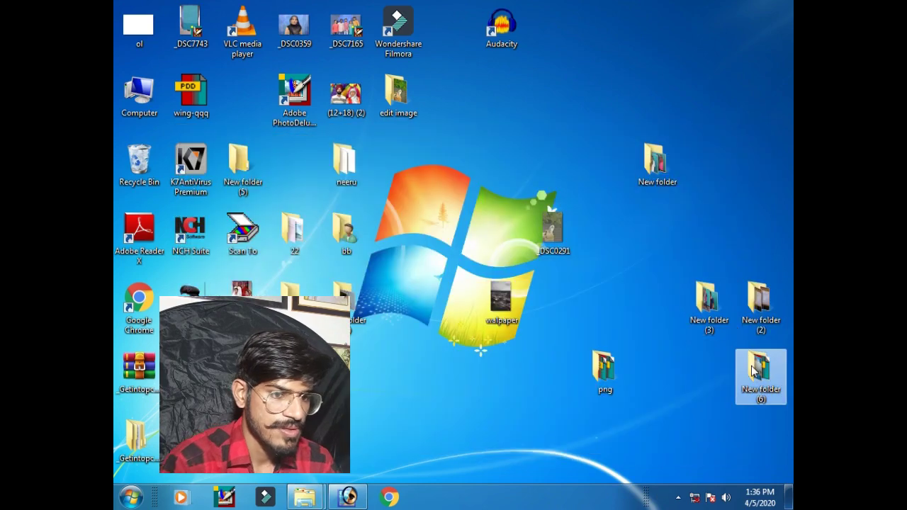
pyautogui.moveTo(730, 239); pyautogui.dragTo(387, 351)
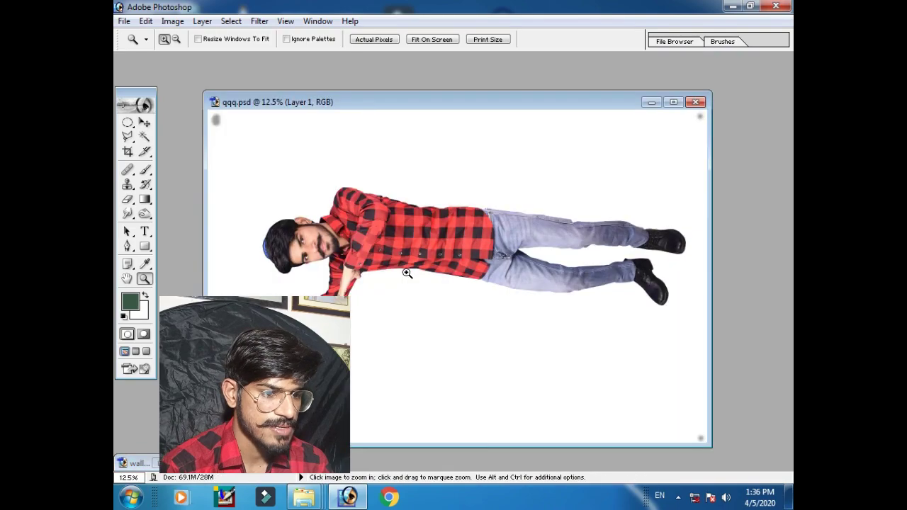
# - Rotate the qqq.psd canvas 90° CW so the man stands upright
pyautogui.click(172, 20)
pyautogui.moveTo(205, 155)
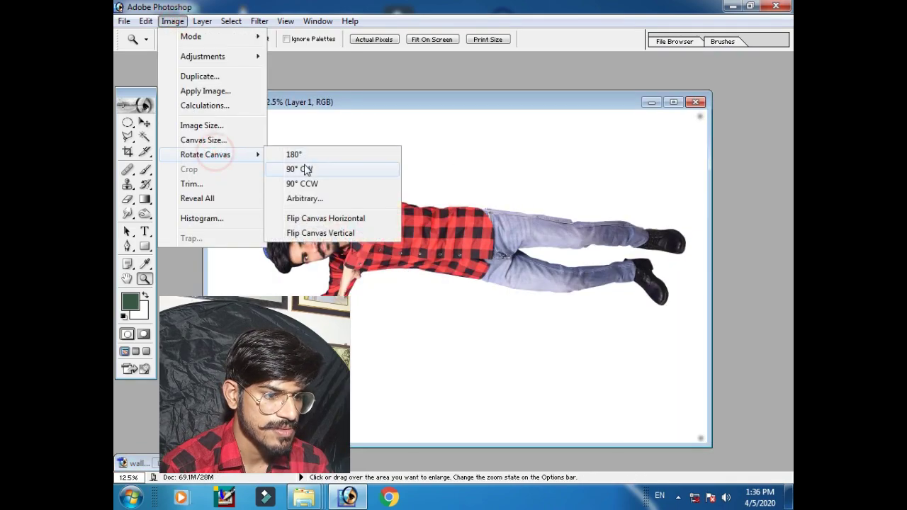
pyautogui.click(304, 168)
pyautogui.moveTo(431, 72); pyautogui.dragTo(604, 59)
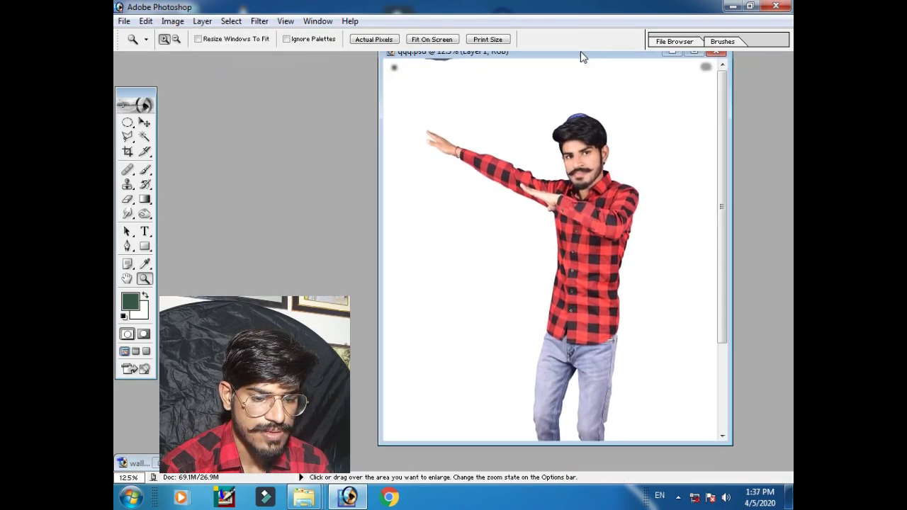
pyautogui.hotkey('ctrl', '-')
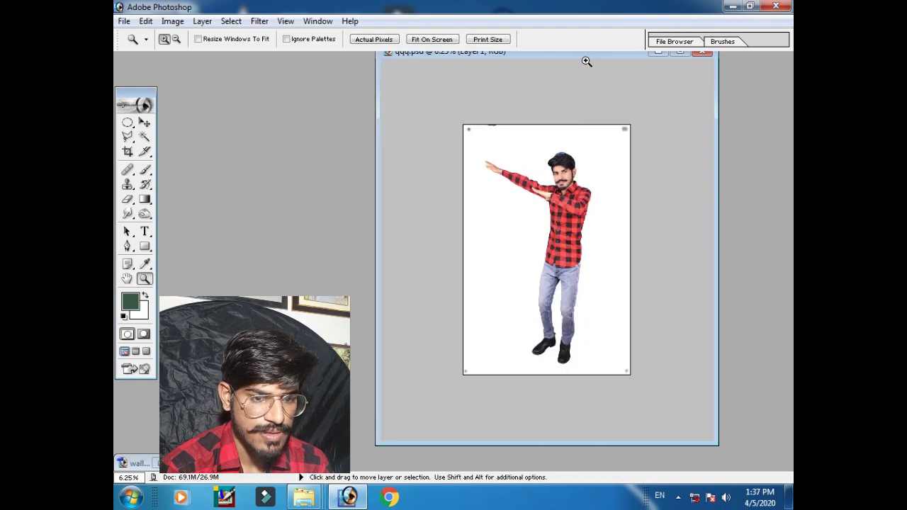
pyautogui.hotkey('ctrl', '-')
pyautogui.moveTo(445, 75); pyautogui.dragTo(330, 71)
# - Bring wall.PDD back to the front, maximized and zoomed out to show the whole composite
pyautogui.hotkey('ctrl', 'Tab')
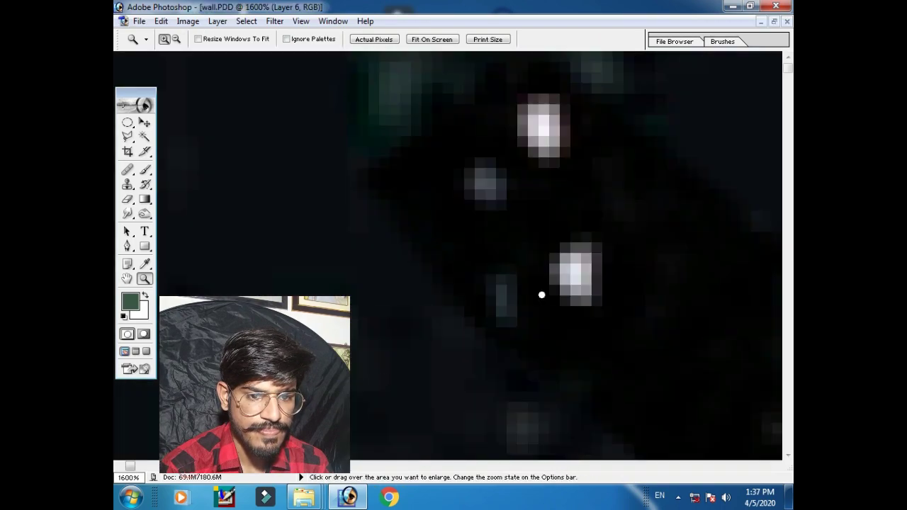
pyautogui.click(773, 22)
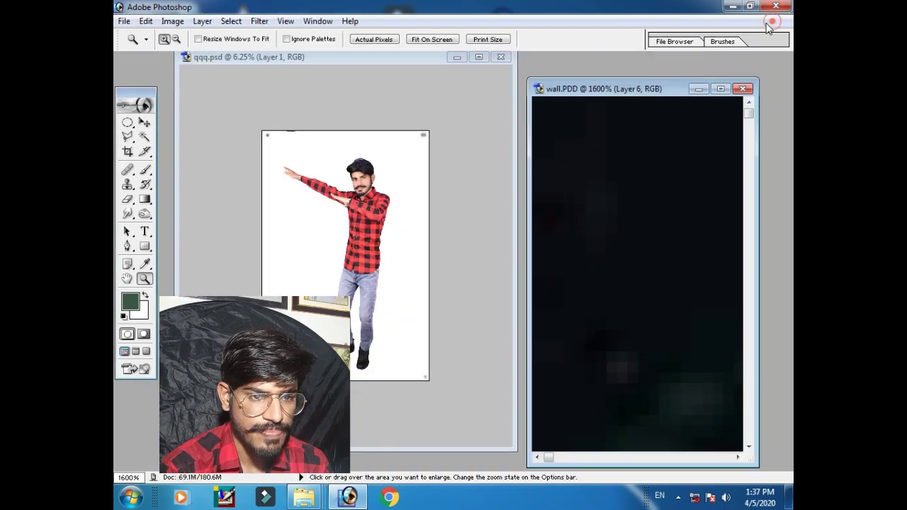
pyautogui.click(721, 89)
pyautogui.hotkey('ctrl', '-')
pyautogui.hotkey('ctrl', '-')
pyautogui.hotkey('ctrl', '-')
pyautogui.hotkey('ctrl', '-')
pyautogui.hotkey('ctrl', '-')
pyautogui.hotkey('ctrl', '-')
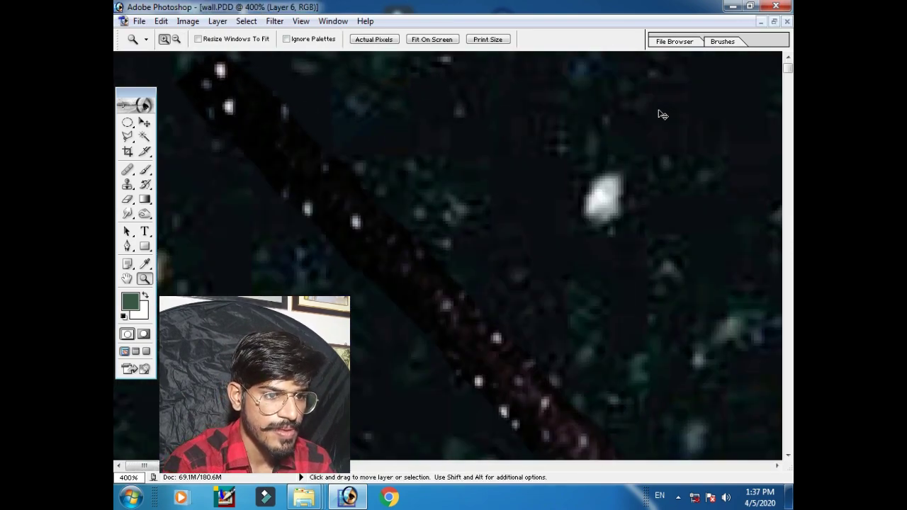
pyautogui.hotkey('ctrl', '-')
pyautogui.hotkey('ctrl', '-')
pyautogui.hotkey('ctrl', '-')
pyautogui.hotkey('ctrl', '-')
pyautogui.hotkey('ctrl', '-')
pyautogui.hotkey('ctrl', '-')
pyautogui.hotkey('ctrl', '-')
pyautogui.hotkey('ctrl', '-')
pyautogui.hotkey('ctrl', '-')
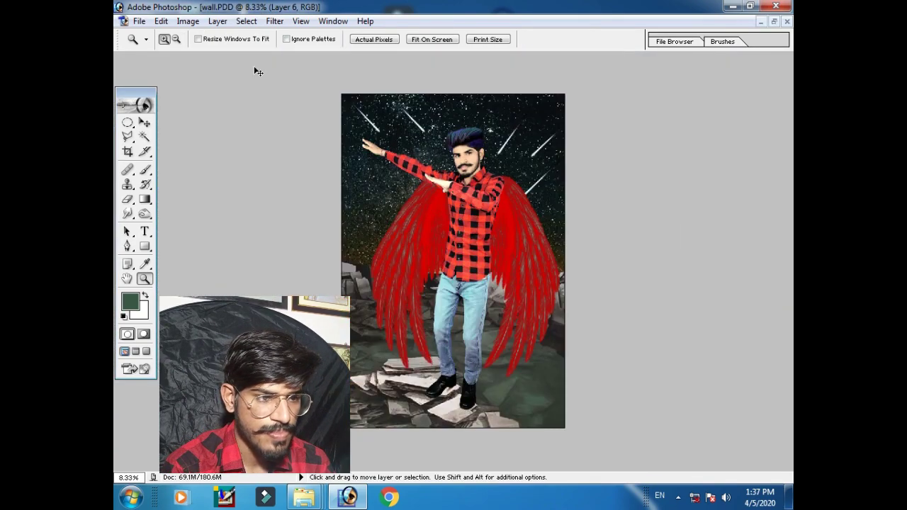
# - Save the winged composite wall.PDD, then minimize it to reveal the cutout
pyautogui.click(139, 22)
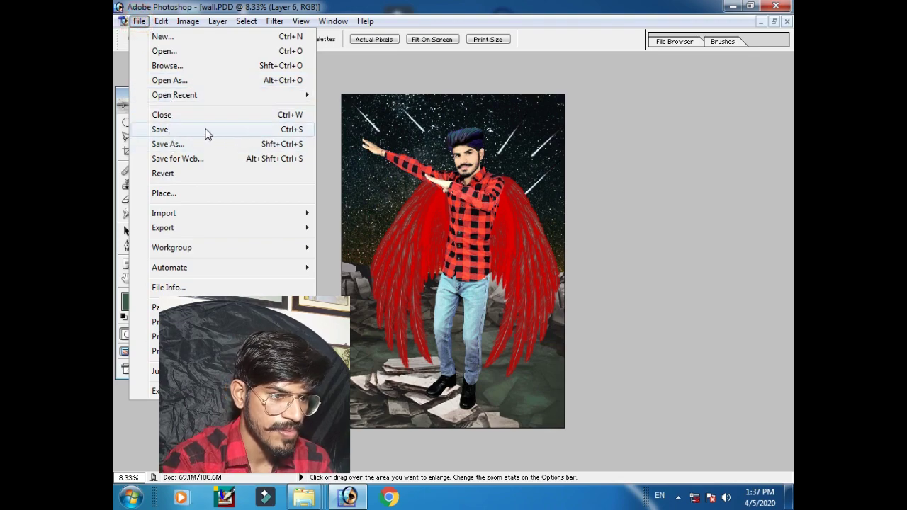
pyautogui.click(207, 132)
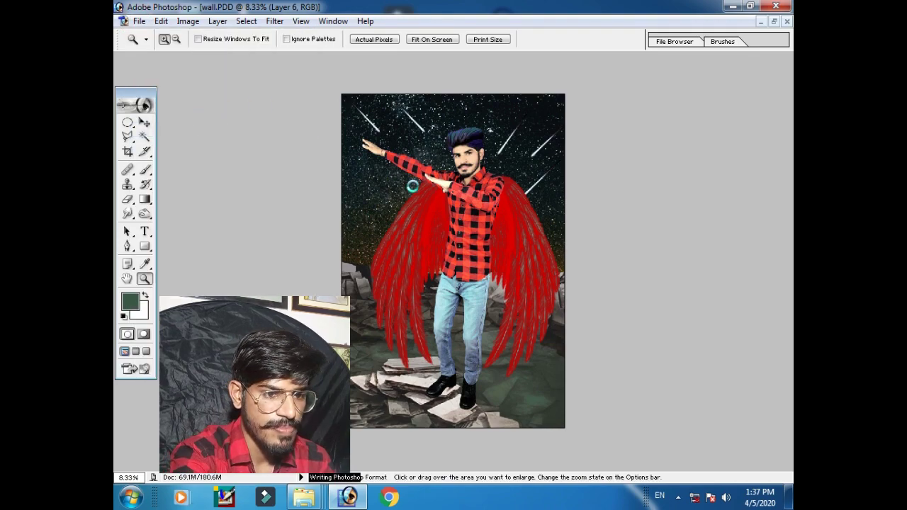
pyautogui.click(762, 22)
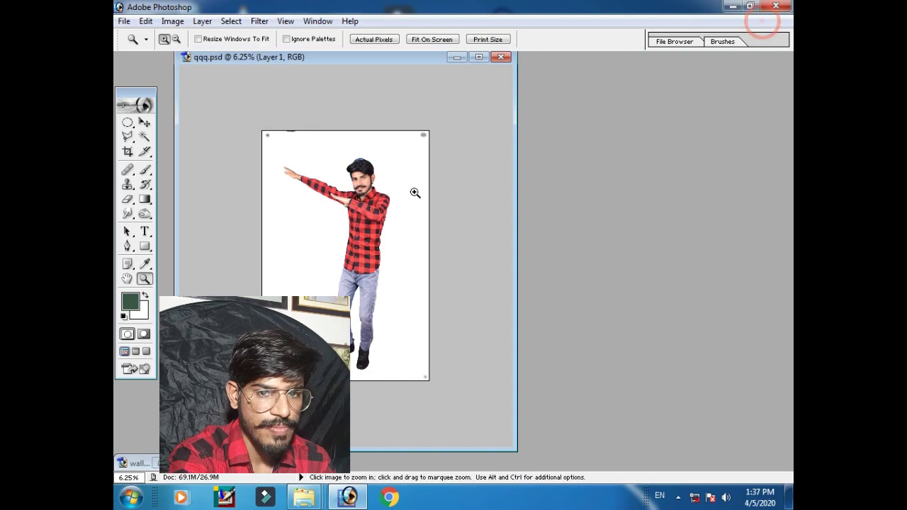
# - Zoom the qqq.psd cutout down to 5% and shrink its window to fit, moved left
pyautogui.click(396, 71)
pyautogui.moveTo(411, 58); pyautogui.dragTo(489, 68)
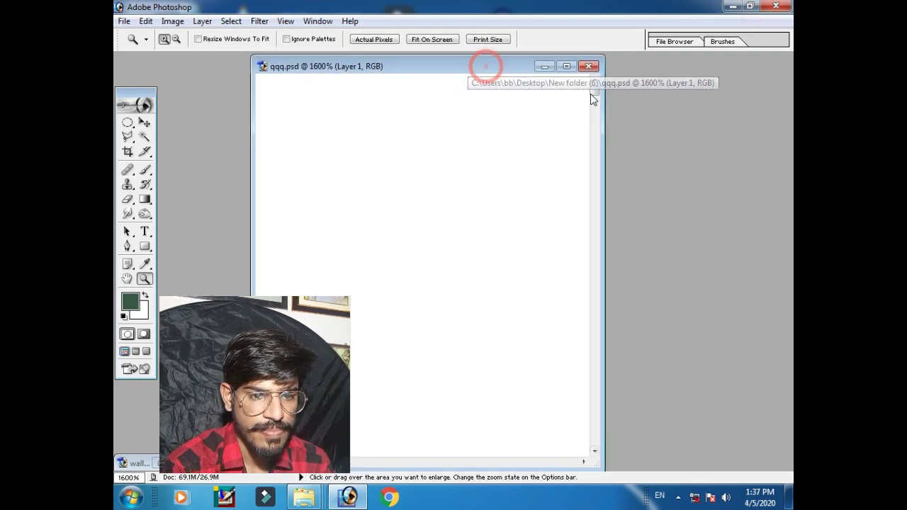
pyautogui.hotkey('ctrl', '0')
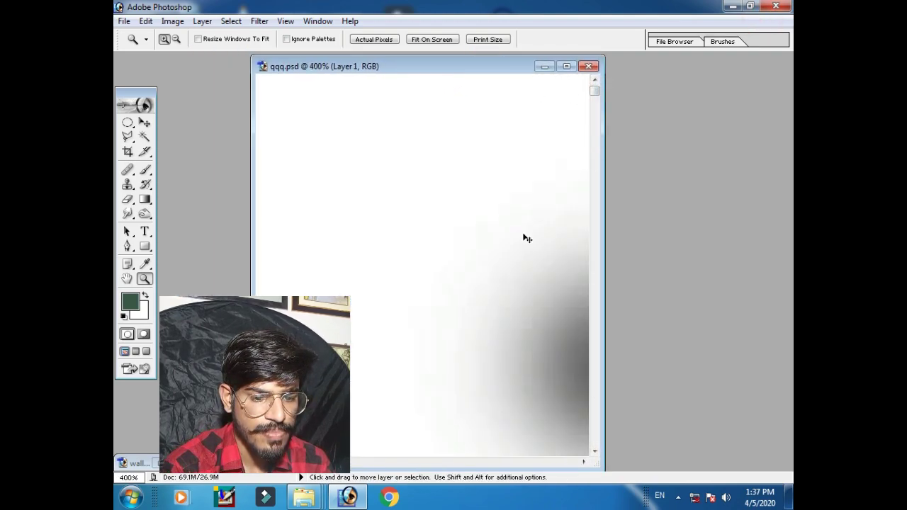
pyautogui.hotkey('ctrl', '-')
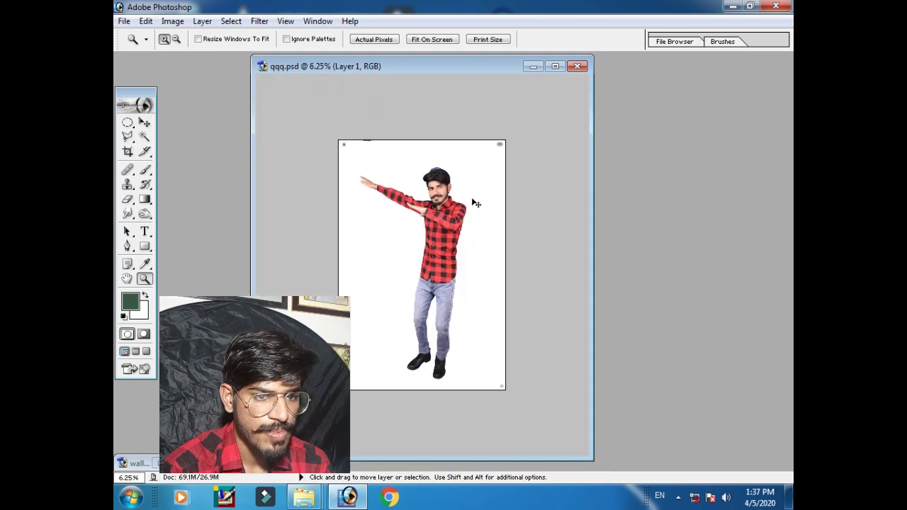
pyautogui.hotkey('ctrl', '-')
pyautogui.moveTo(591, 457)
pyautogui.mouseDown()
pyautogui.moveTo(374, 304)
pyautogui.moveTo(425, 314)
pyautogui.mouseUp()
pyautogui.moveTo(321, 65); pyautogui.dragTo(243, 85)
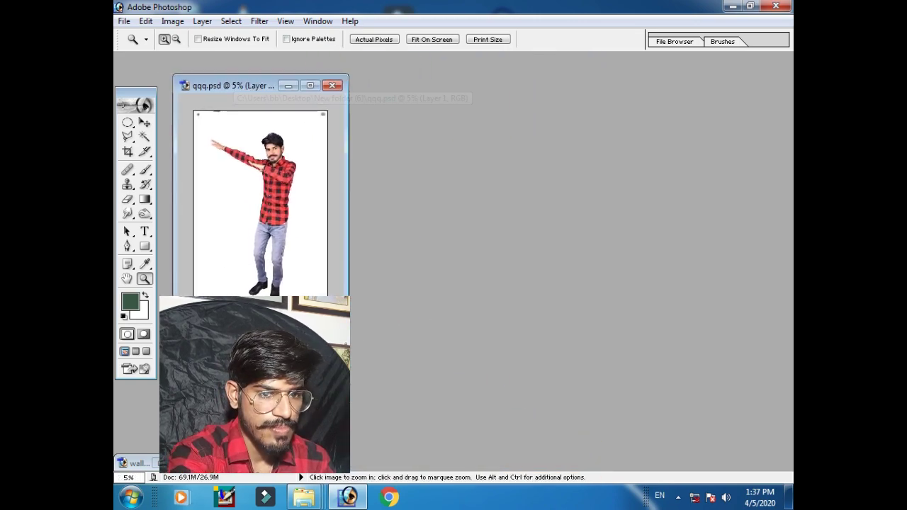
# - Restore wall.PDD into a floating window, resized and moved up and left
pyautogui.hotkey('ctrl', 'Tab')
pyautogui.click(774, 22)
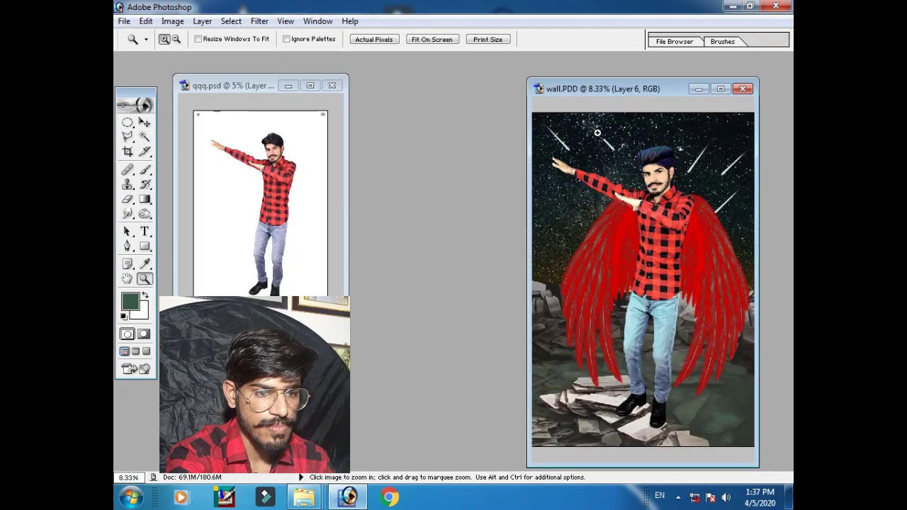
pyautogui.moveTo(764, 466)
pyautogui.mouseDown()
pyautogui.moveTo(730, 350)
pyautogui.moveTo(783, 421)
pyautogui.mouseUp()
pyautogui.moveTo(778, 83); pyautogui.dragTo(610, 70)
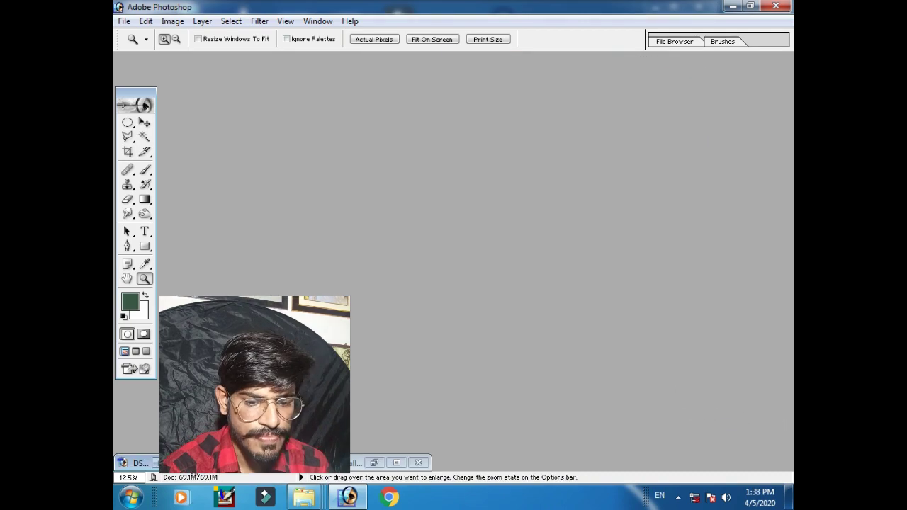
# - Float the original _DSC7748.JPG photo in a smaller window at the upper left
pyautogui.click(214, 463)
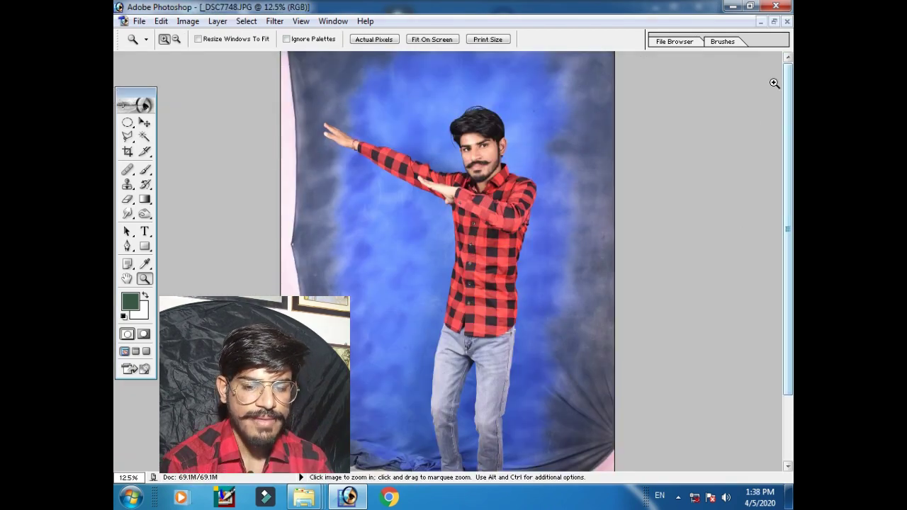
pyautogui.click(774, 22)
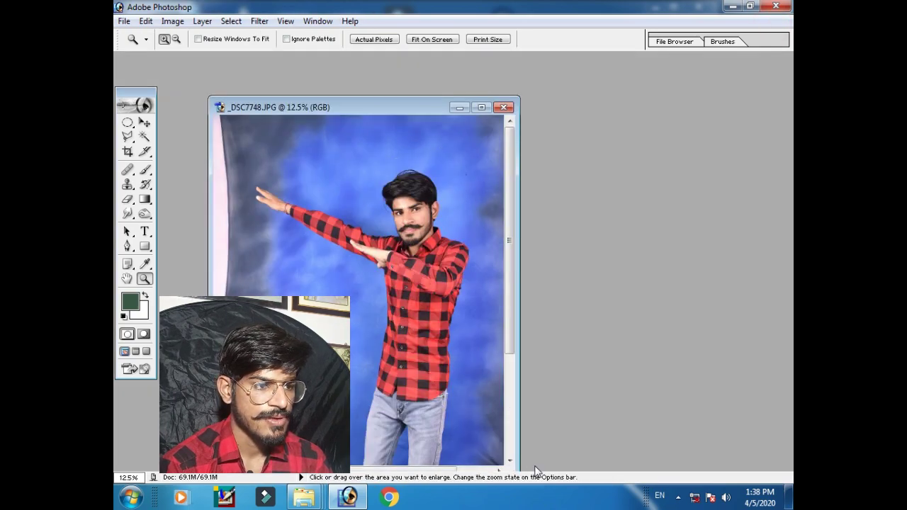
pyautogui.moveTo(386, 119); pyautogui.dragTo(334, 56)
pyautogui.moveTo(462, 417); pyautogui.dragTo(454, 389)
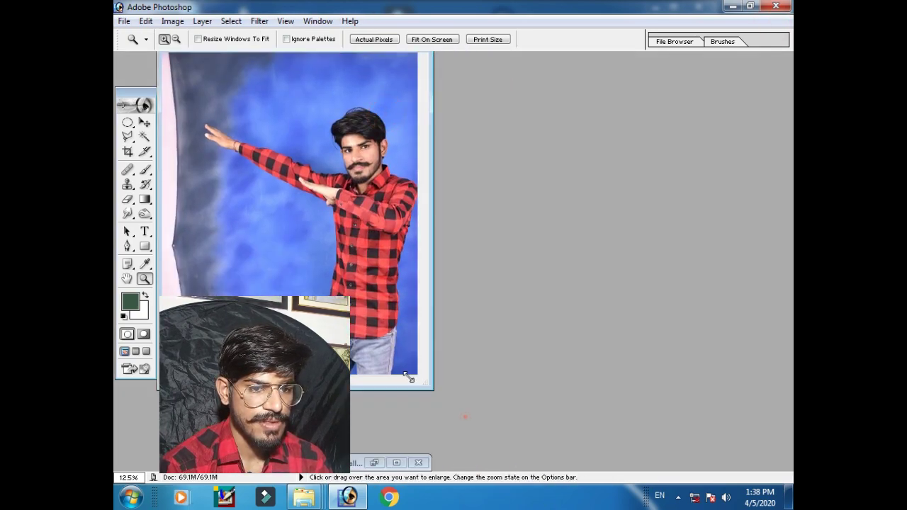
# - Float the qqq.psd cutout window and move it to the right
pyautogui.click(396, 462)
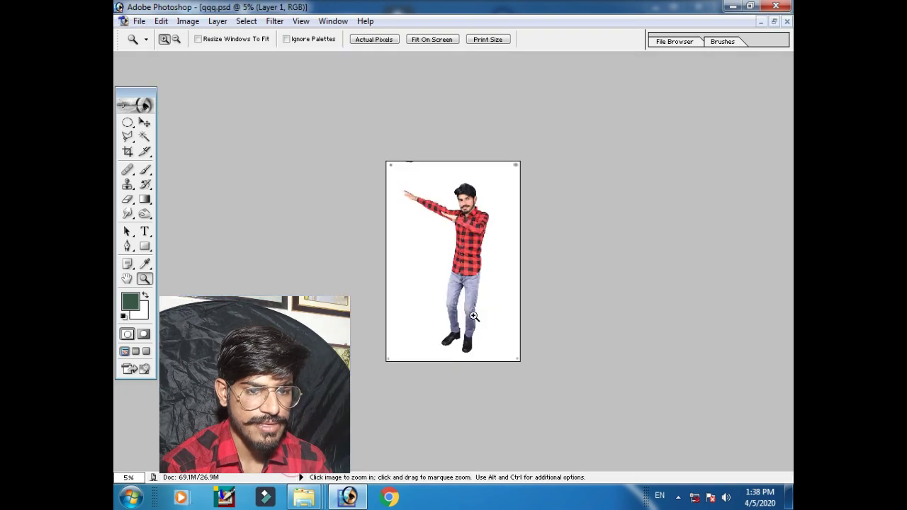
pyautogui.click(776, 25)
pyautogui.moveTo(236, 87); pyautogui.dragTo(524, 65)
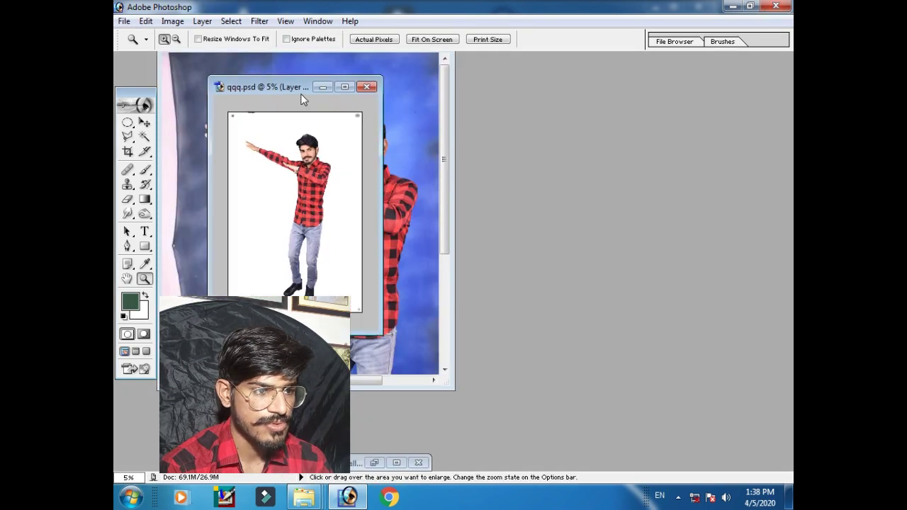
# - Float the wall.PDD composite window and place it beside the other two photos
pyautogui.click(397, 463)
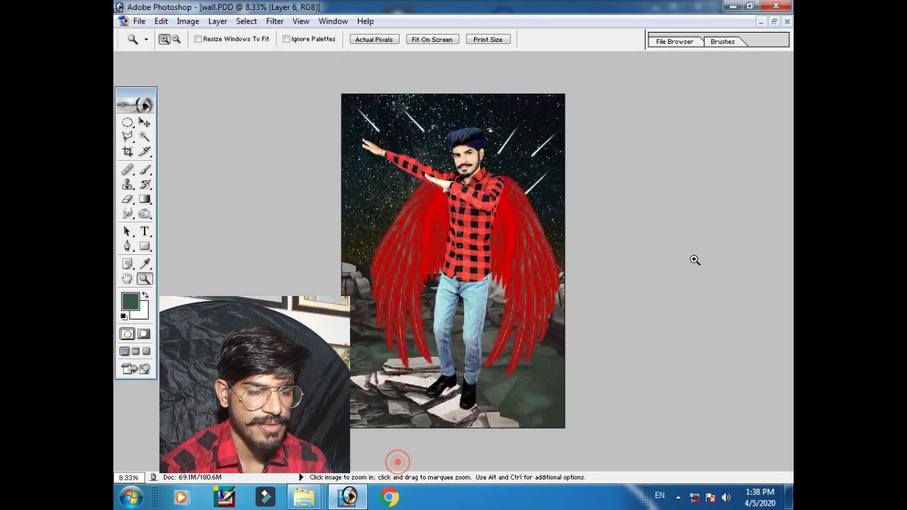
pyautogui.click(775, 22)
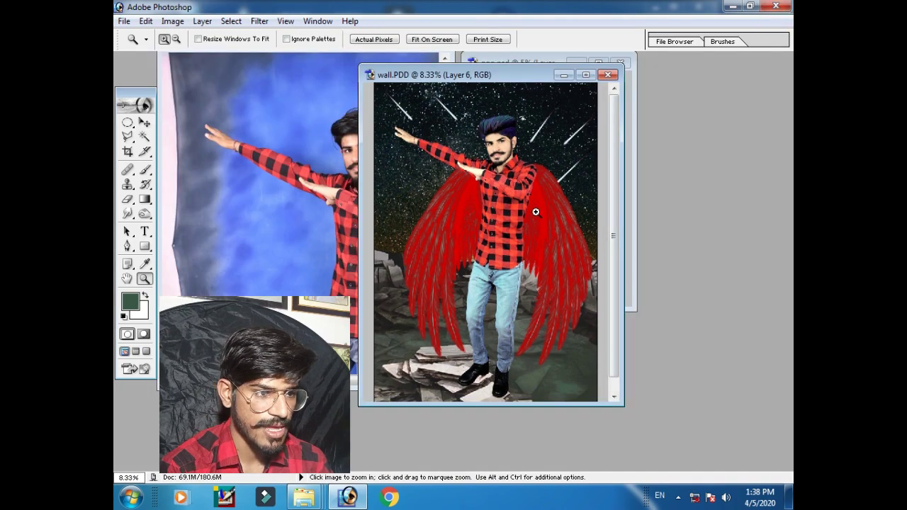
pyautogui.moveTo(485, 77); pyautogui.dragTo(725, 148)
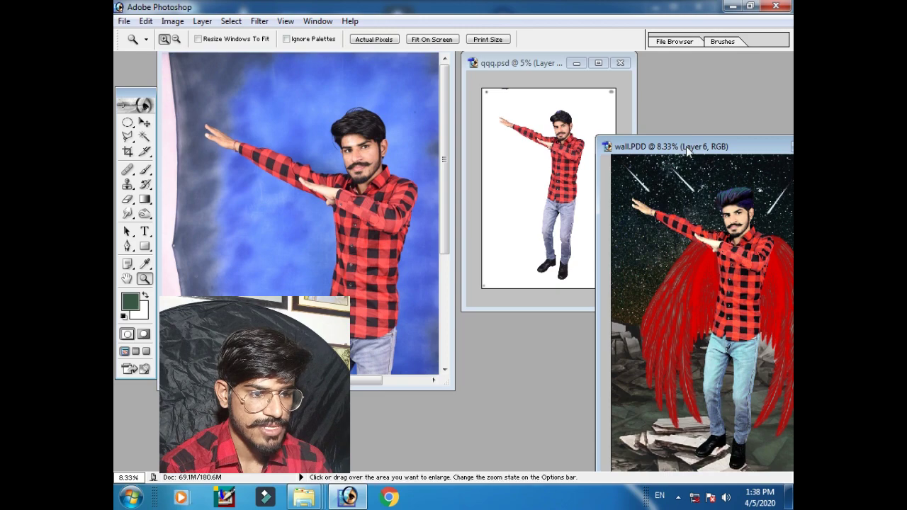
pyautogui.moveTo(686, 146); pyautogui.dragTo(420, 151)
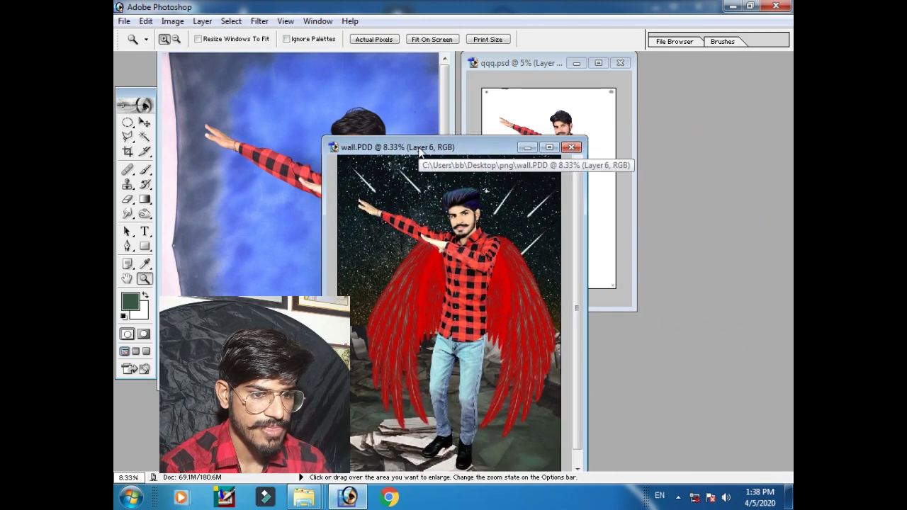